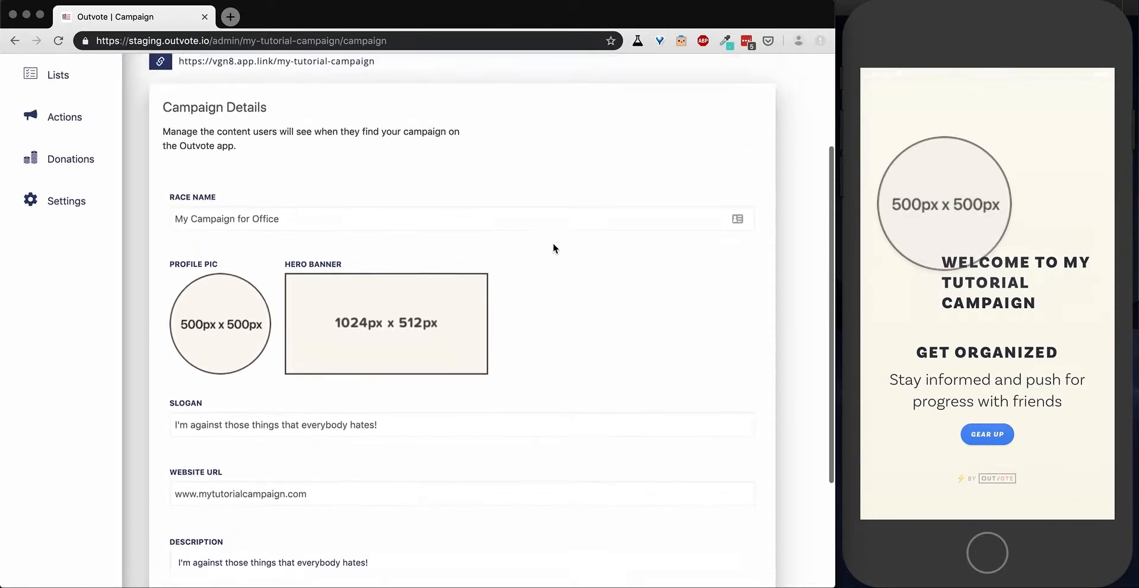
Set the campaign's profile picture to dncpro.png from the Client Collateral folder and save the campaign.
left_click(220, 360)
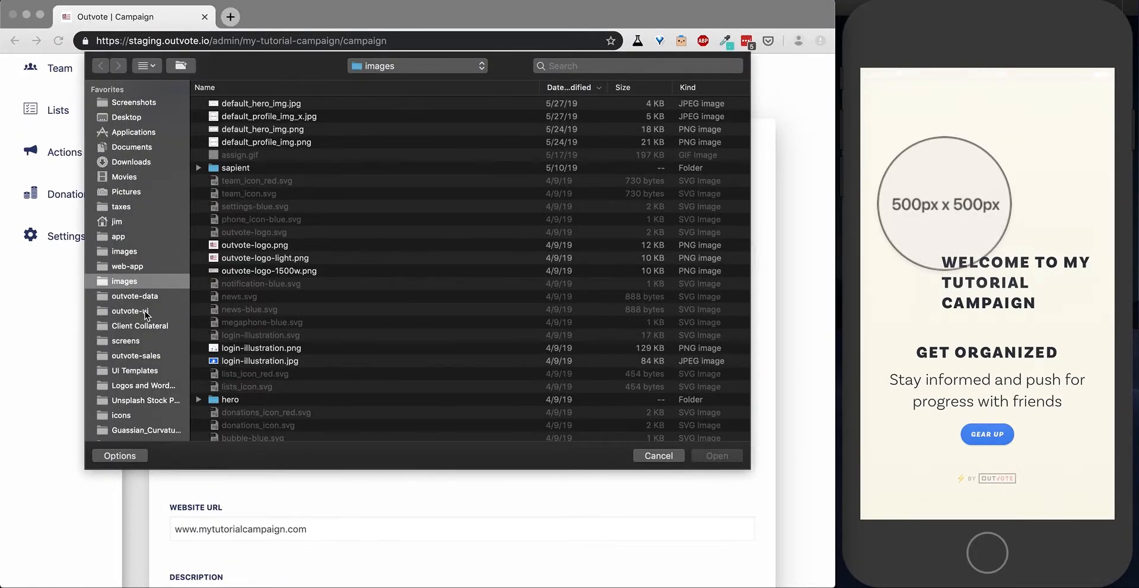
left_click(145, 330)
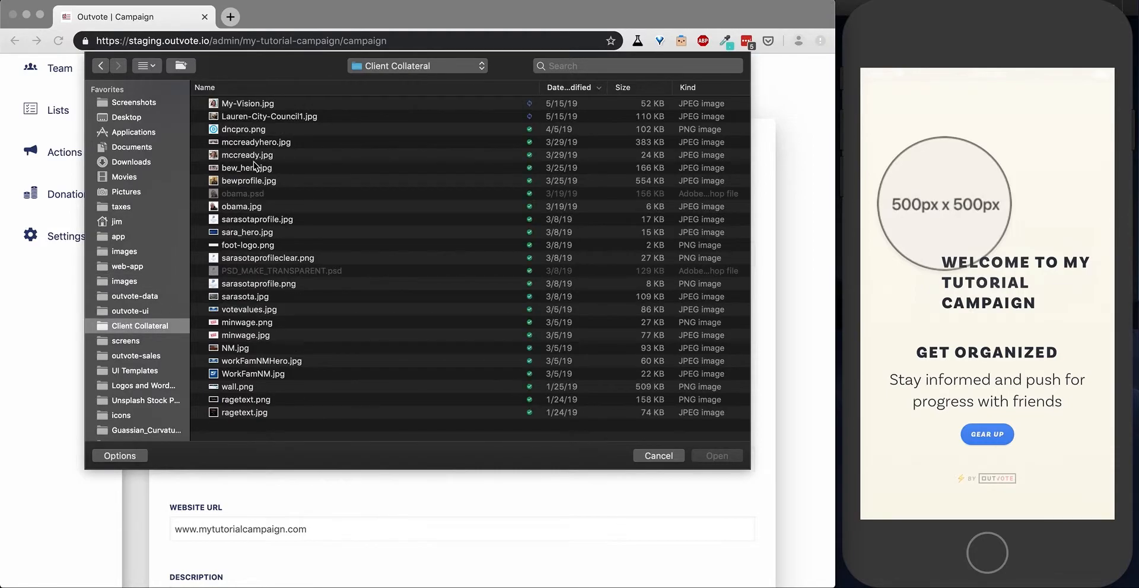
left_click(244, 129)
left_click(716, 456)
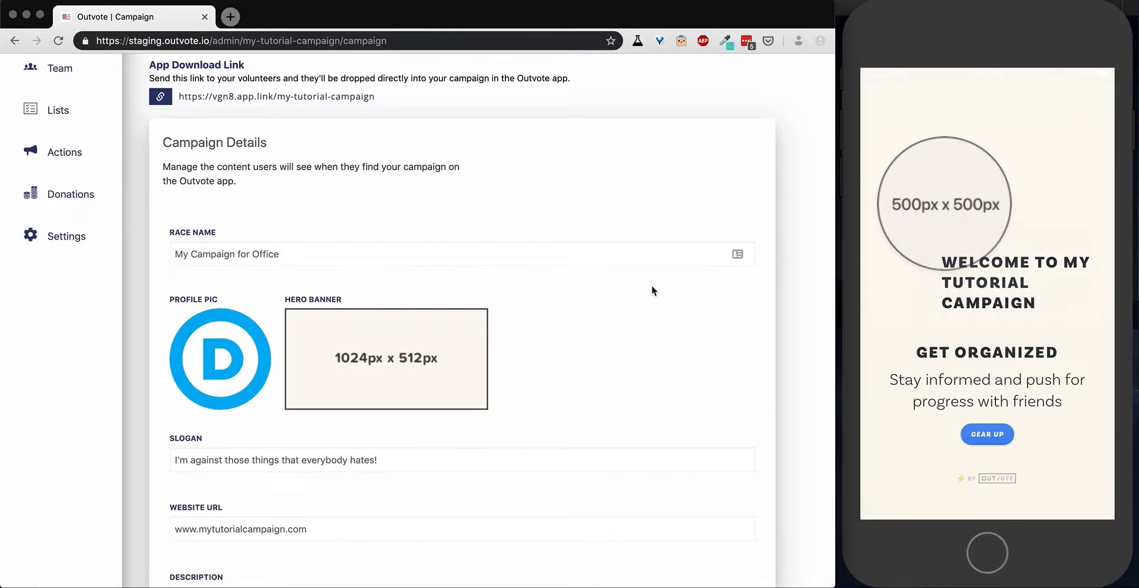
scroll(652, 287, "down", 5)
left_click(190, 520)
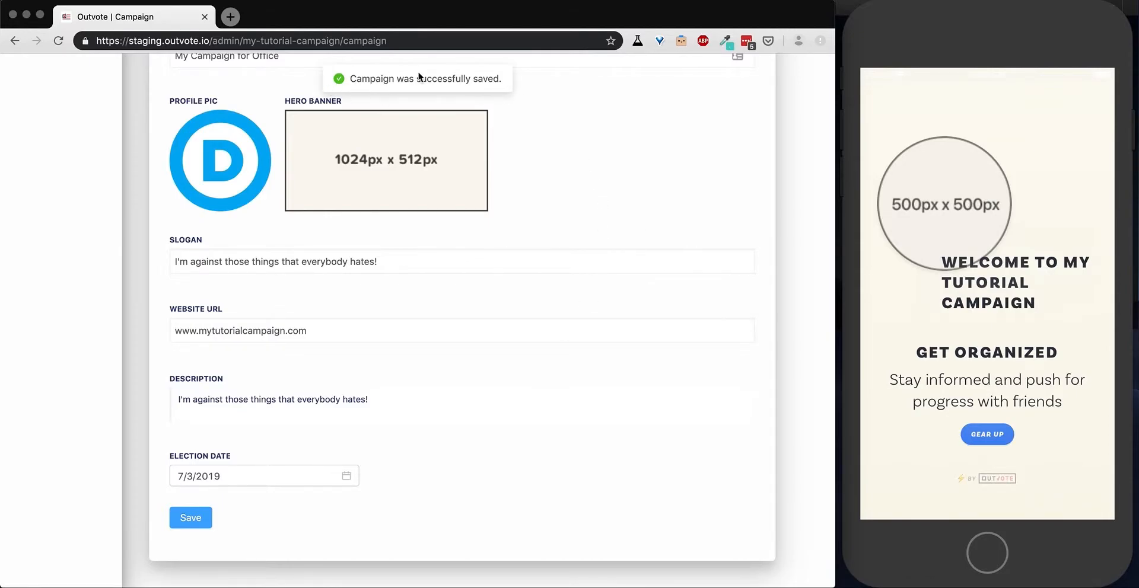
Switch to the phone simulator and reload the mobile app with the campaign's welcome screen.
scroll(581, 193, "up", 5)
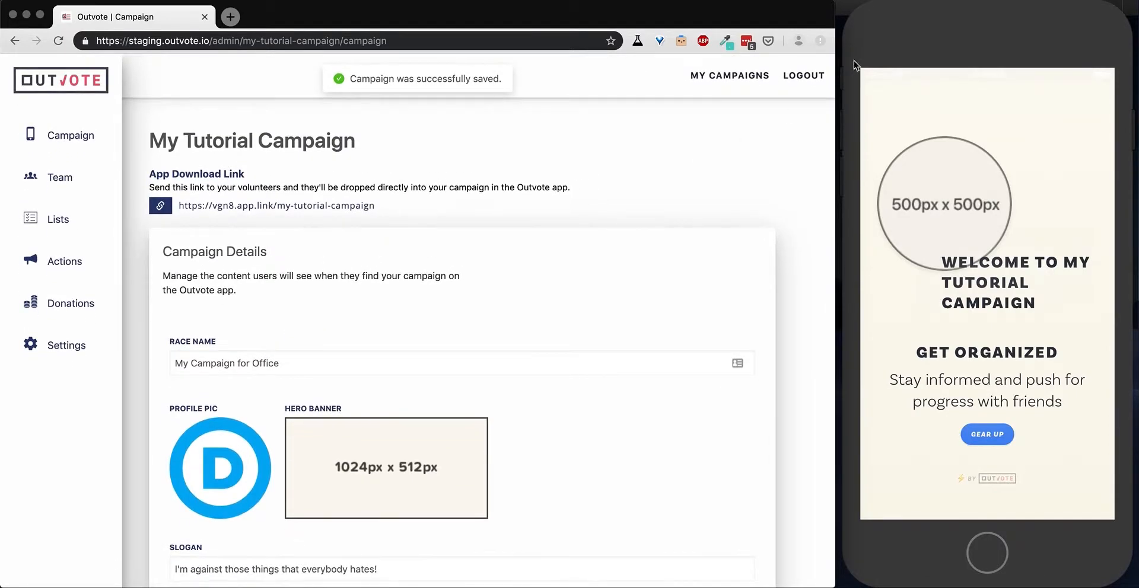
left_click(929, 40)
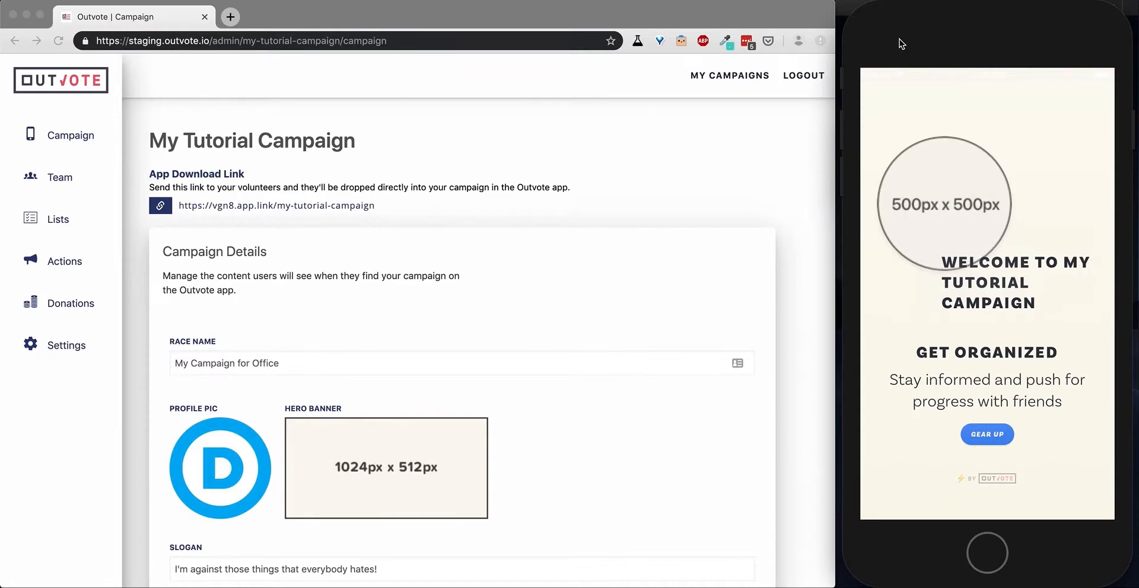
key("super+r")
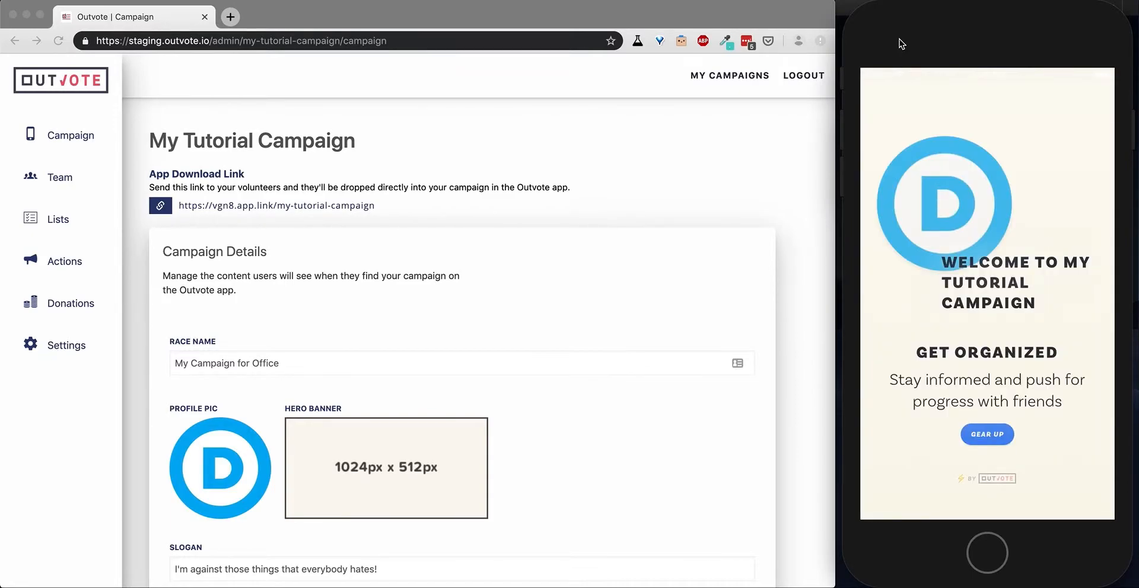
Gear up from the welcome screen and fill in the ZIP code and the volunteer's first and last name.
left_click(988, 440)
type("55555")
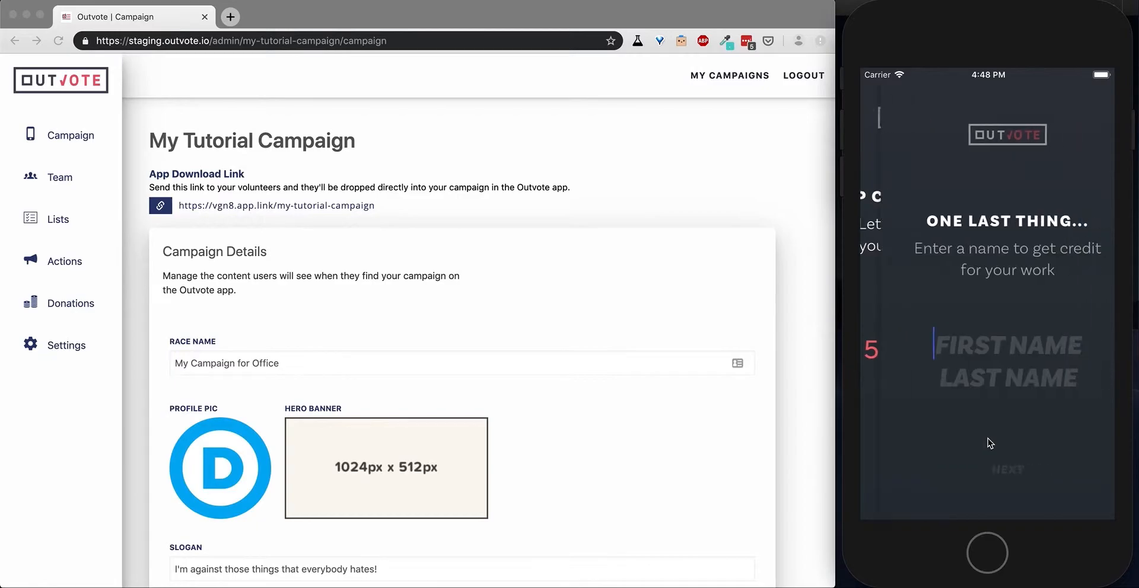
key("Return")
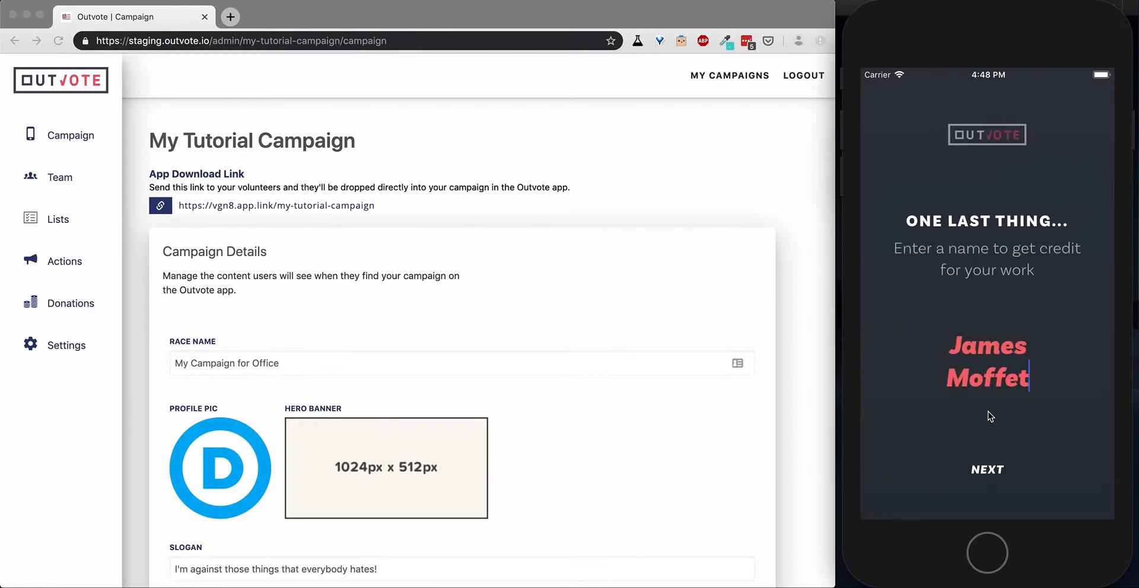
left_click(987, 458)
Choose email registration, fill in the e-mail address and the account password, and sign up.
left_click(962, 317)
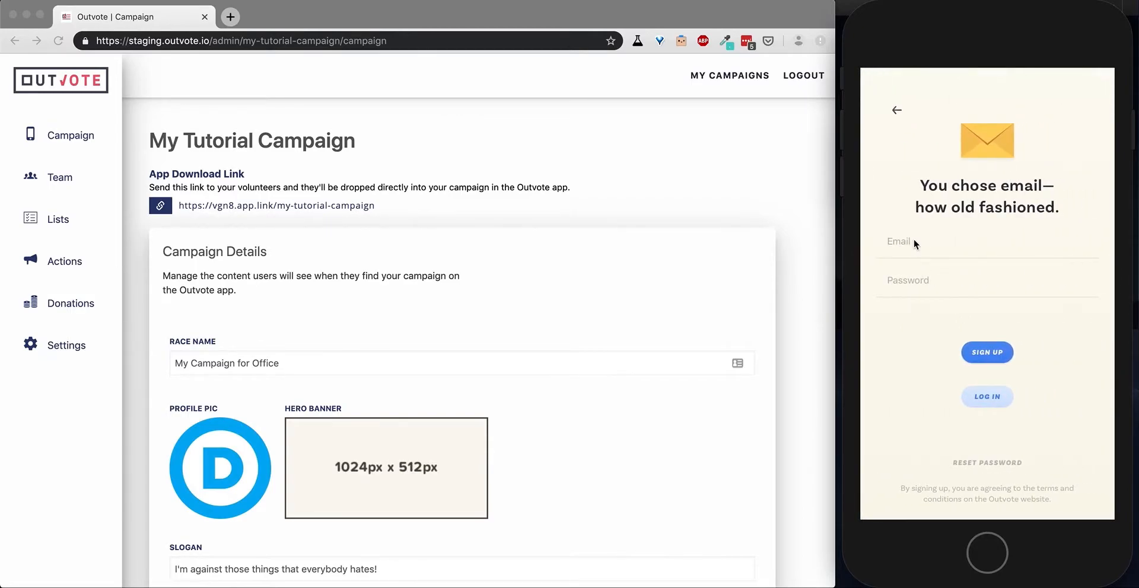
left_click(913, 239)
left_click(914, 285)
type("password")
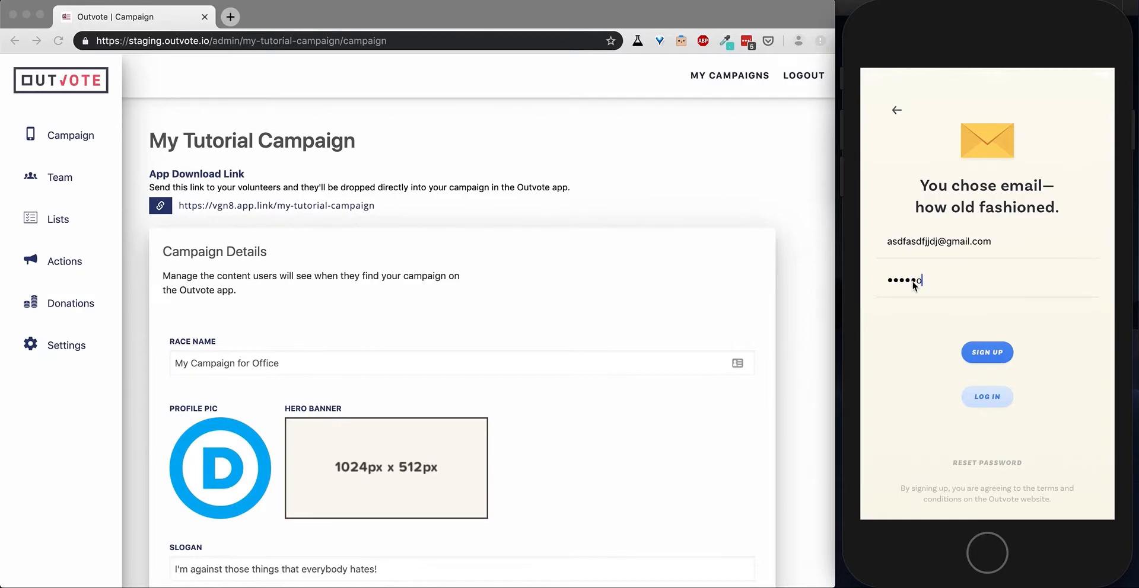
left_click(988, 354)
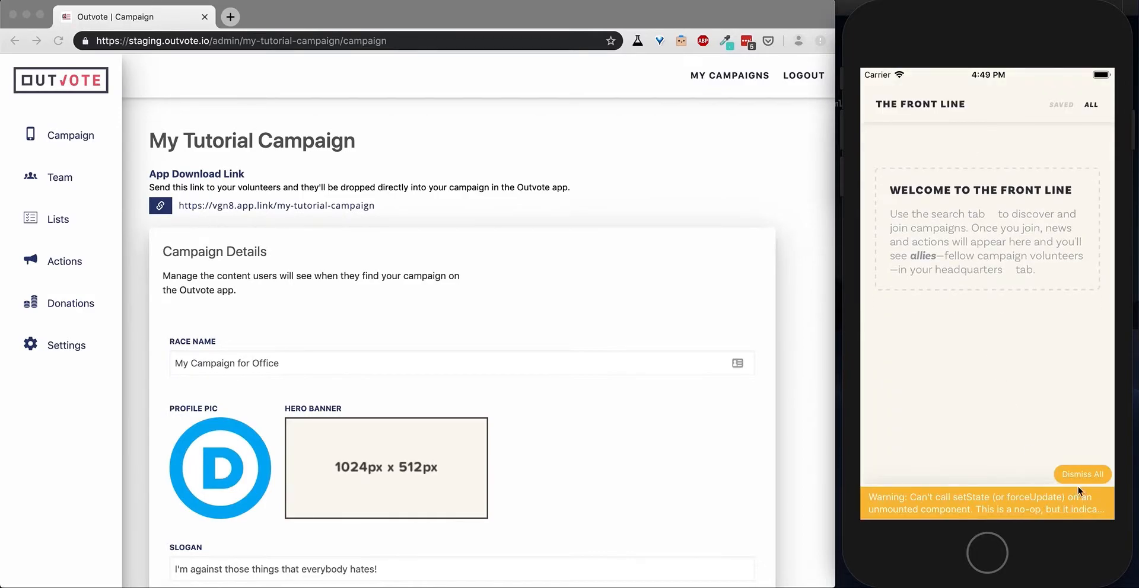
Dismiss all app warnings and refresh the Front Line feed.
left_click(1081, 475)
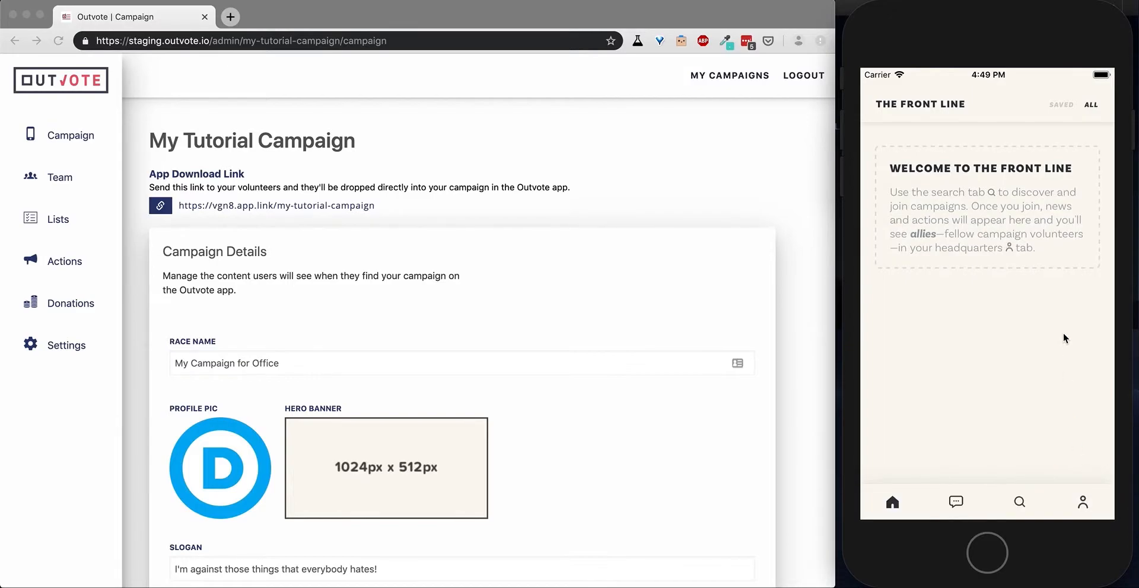
left_click_drag(970, 201, 971, 319)
Switch back to the browser admin site and start a new campaign action of the type Open a Webpage.
left_click(680, 295)
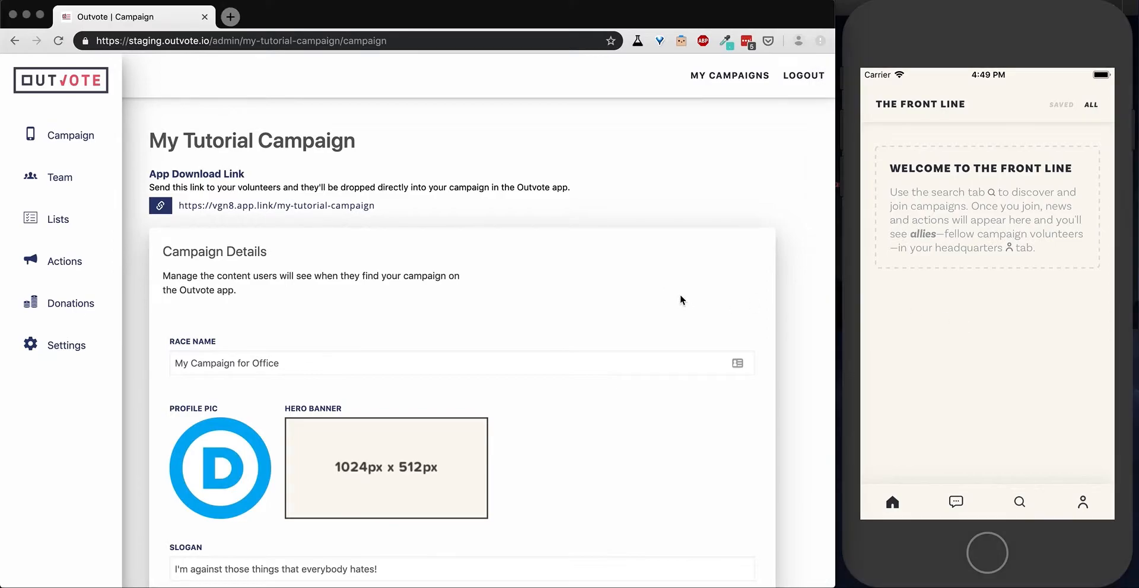
left_click(73, 267)
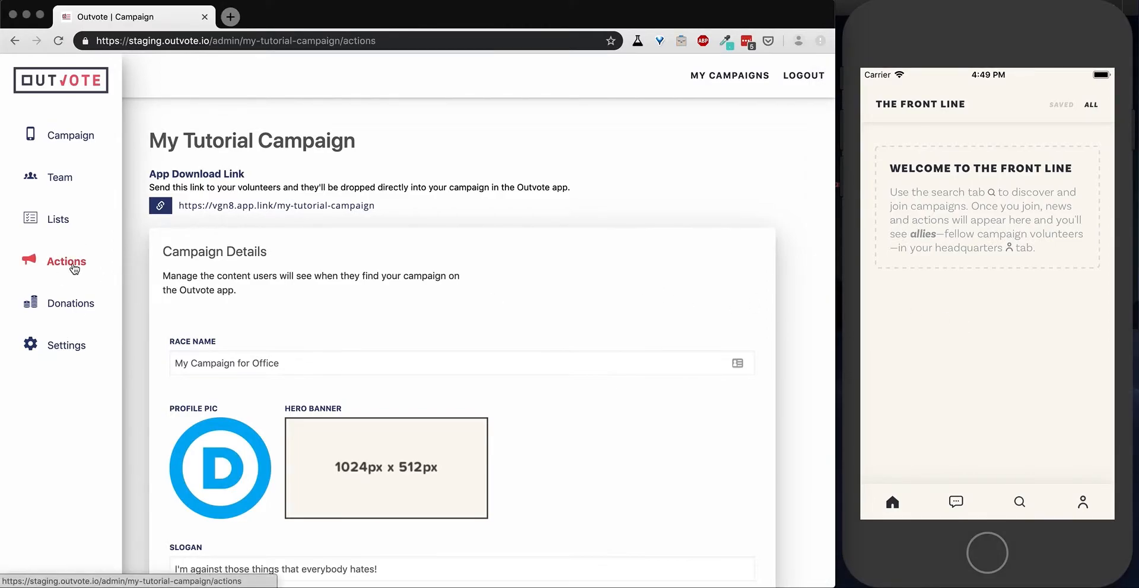
scroll(633, 231, "down", 3)
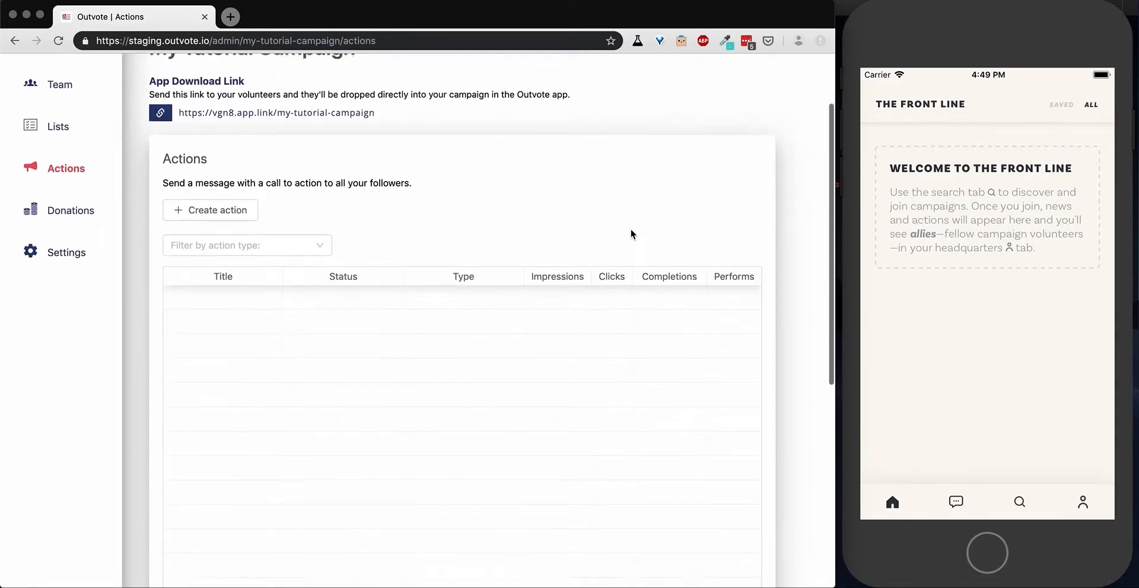
scroll(287, 352, "up", 3)
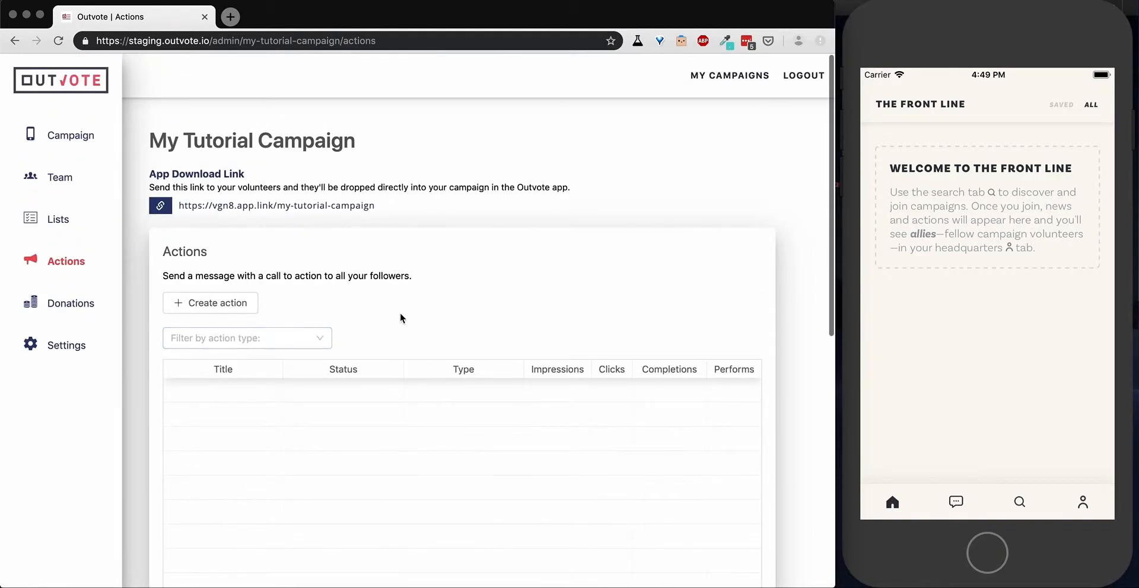
left_click(236, 304)
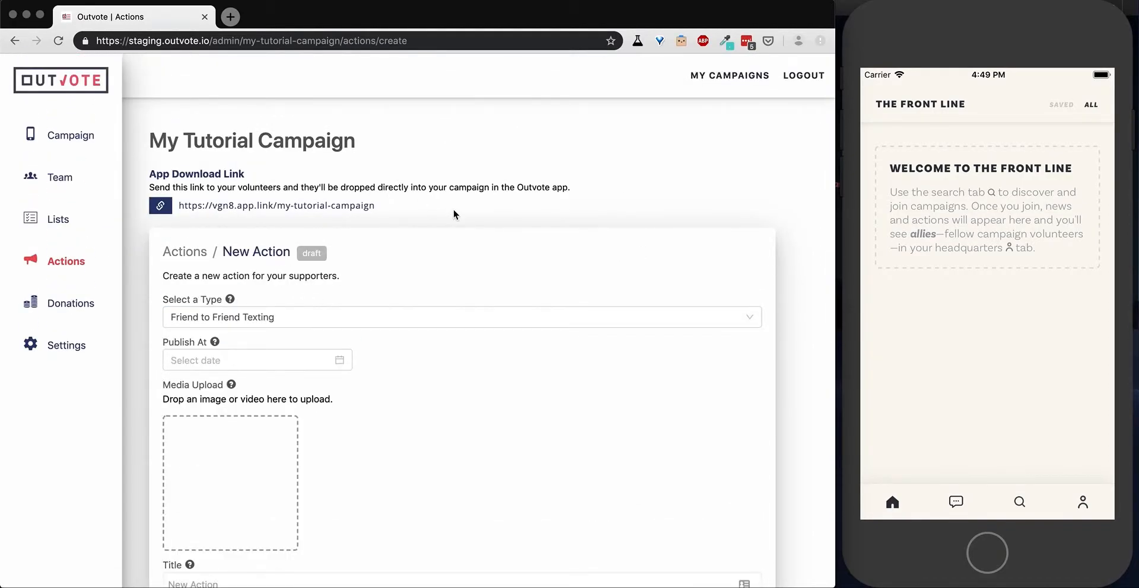
left_click(407, 319)
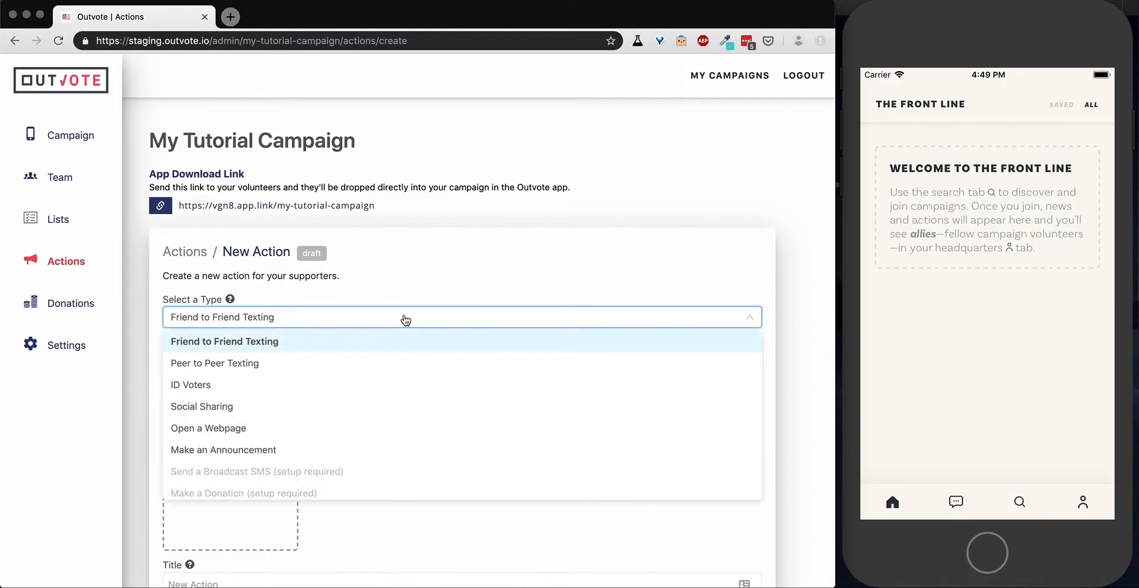
left_click(215, 428)
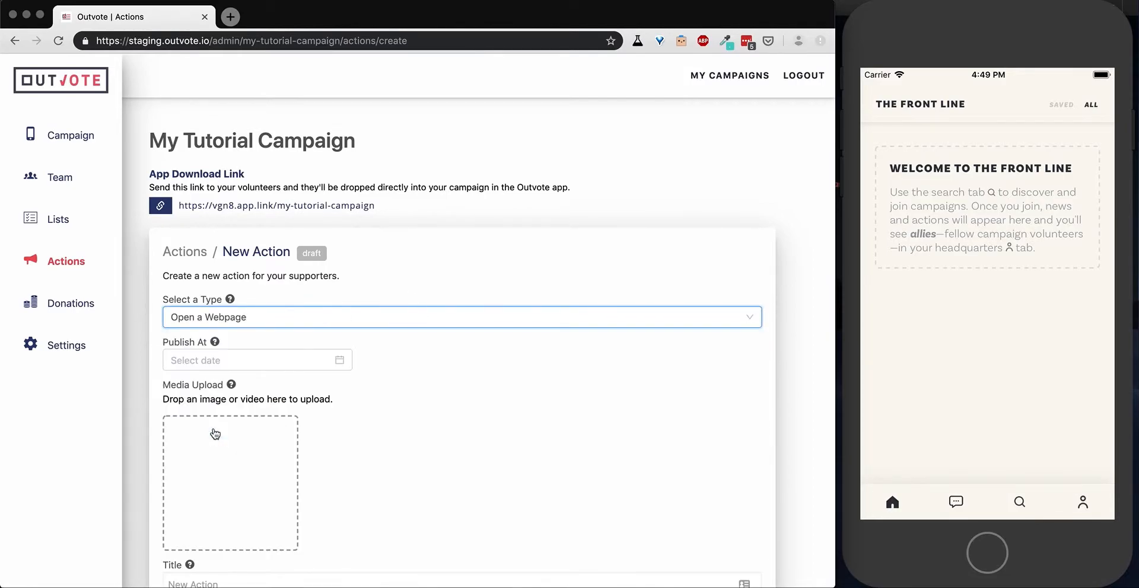
Read the help text for the new action's Publish At setting.
scroll(461, 418, "down", 3)
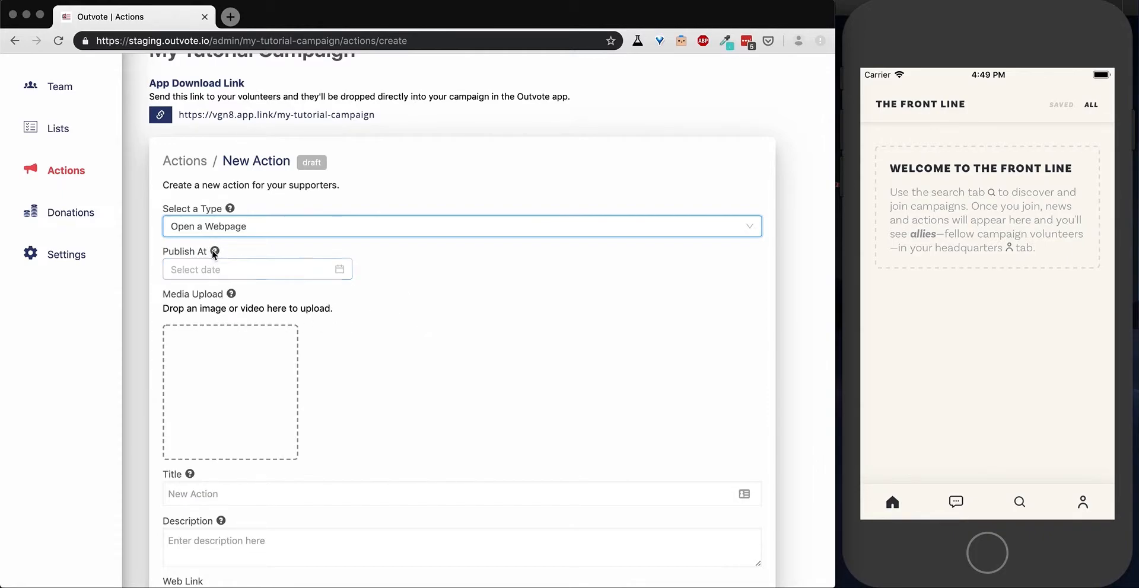
mouse_move(217, 255)
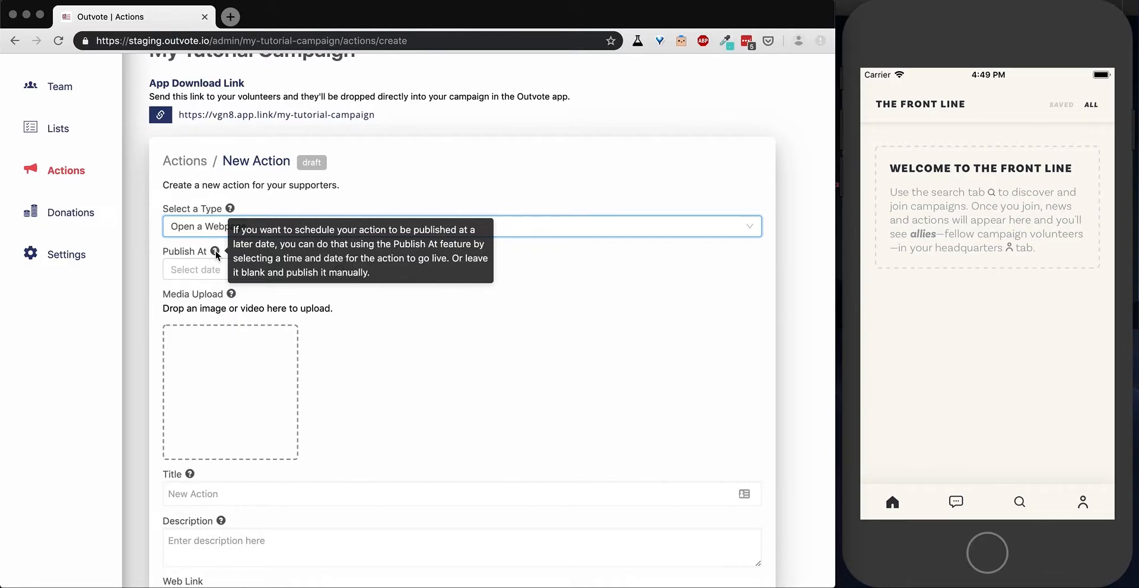
left_click(623, 266)
Upload minwage.jpg from the Client Collateral folder as the new action's media.
scroll(623, 266, "down", 3)
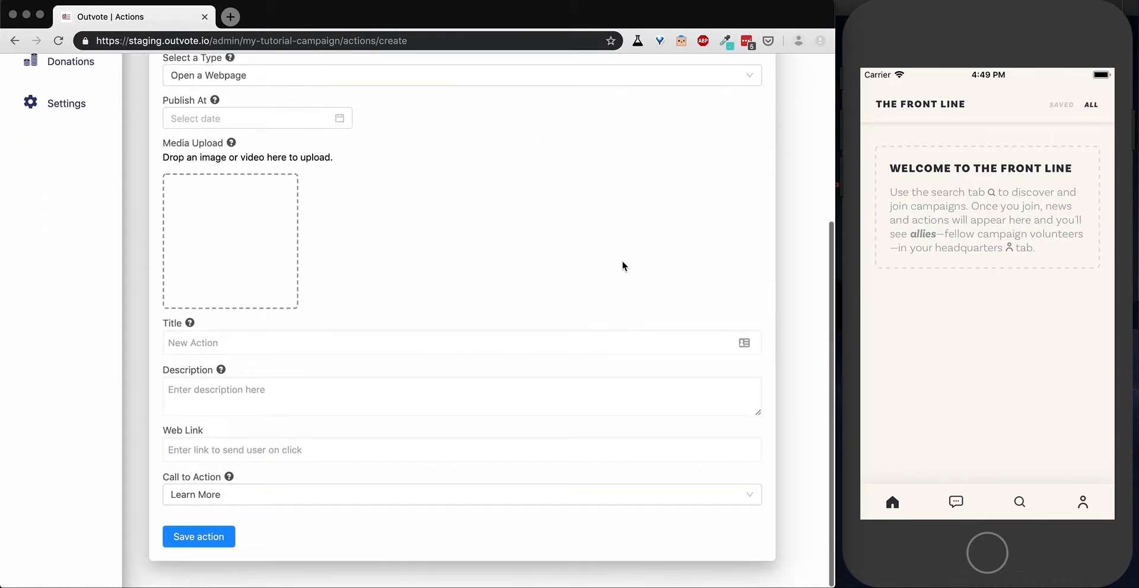
left_click(242, 294)
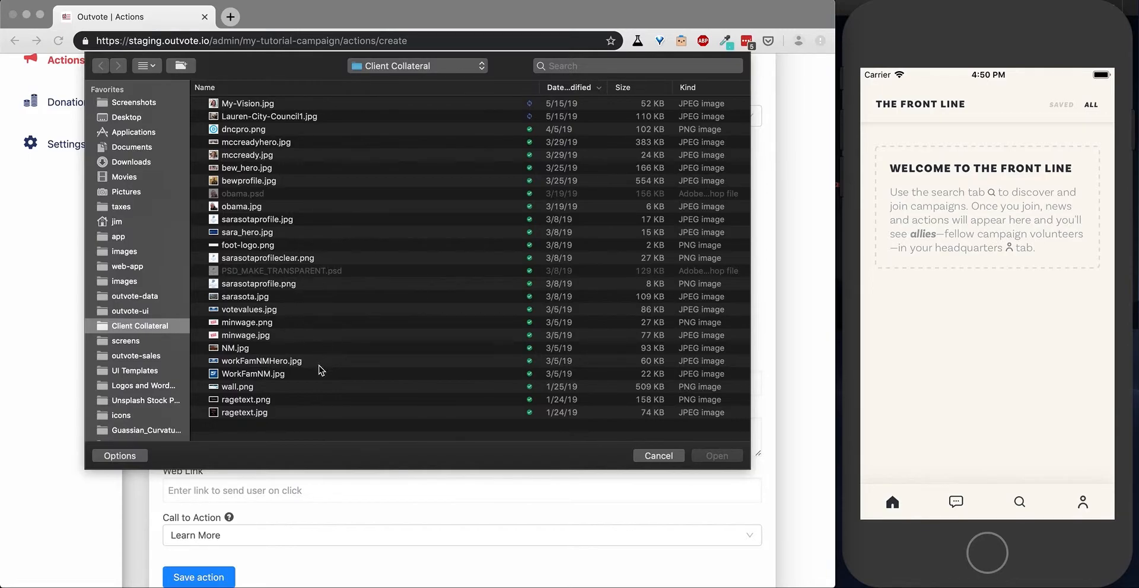
left_click(253, 336)
left_click(711, 456)
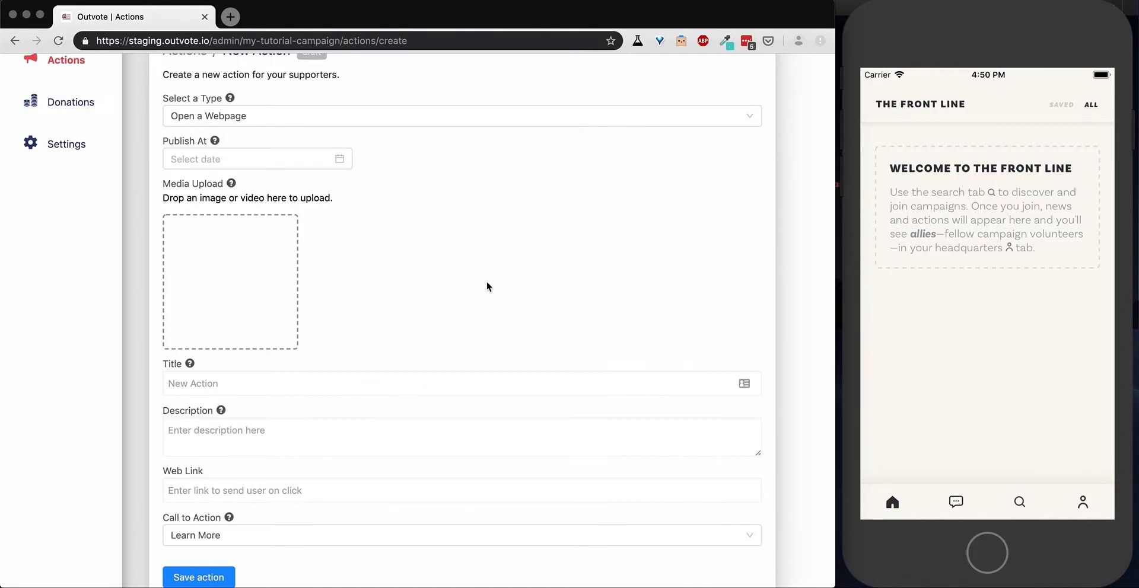
scroll(487, 282, "up", 1)
scroll(427, 303, "down", 1)
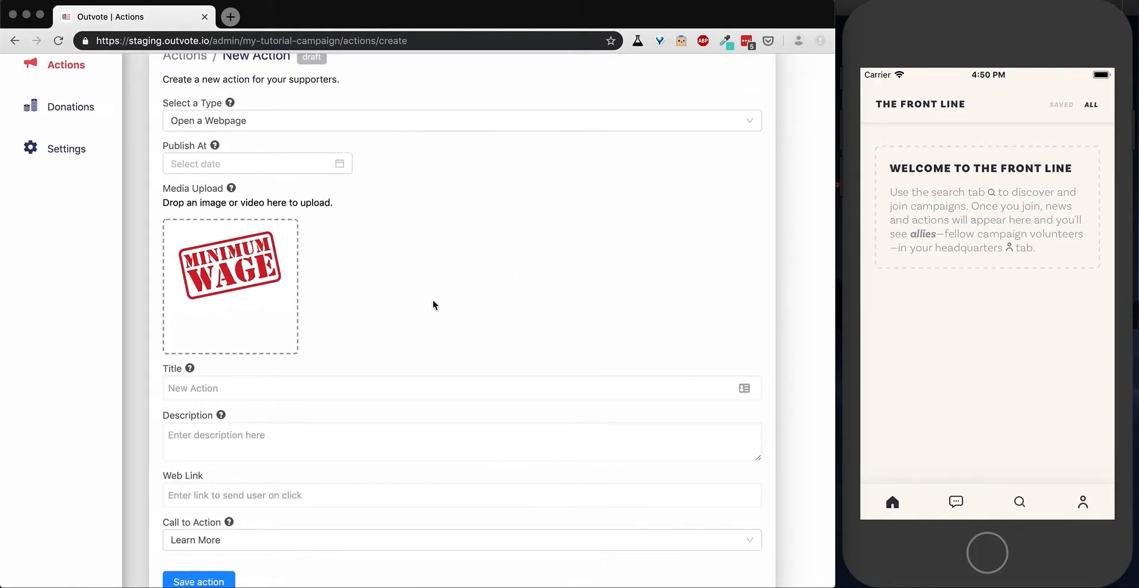
Give the action the title "My First Post" and the description "My post description.".
left_click(250, 388)
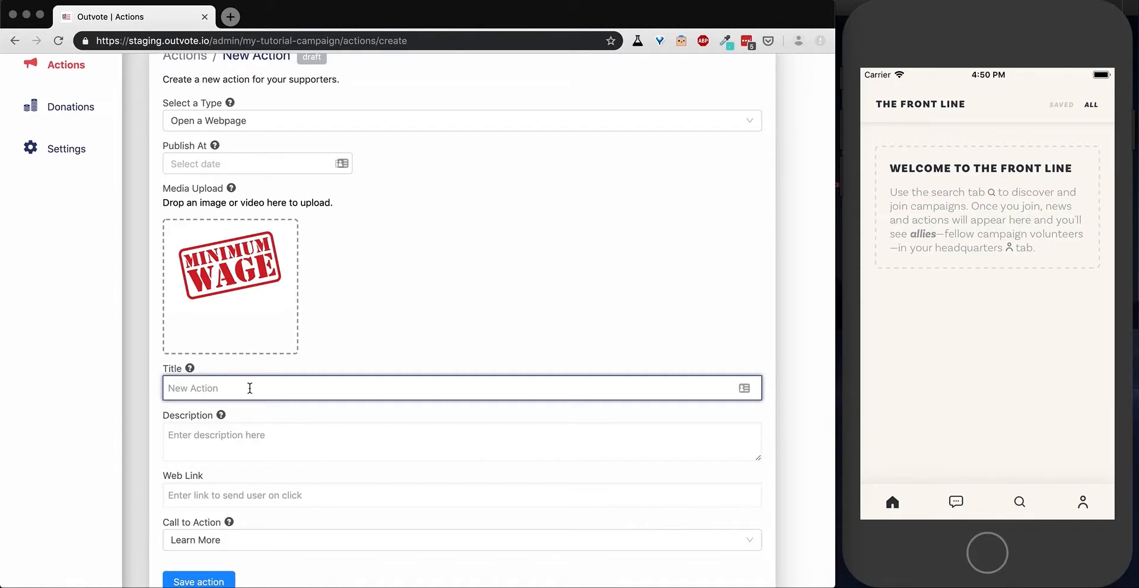
type("My First Post")
left_click(267, 428)
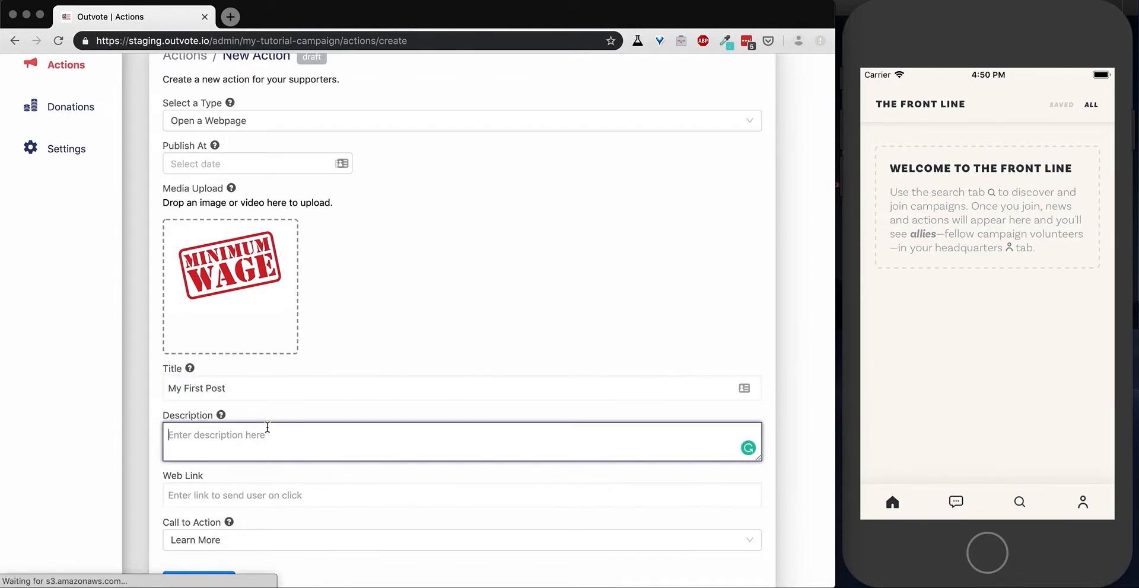
type("My post descriptions")
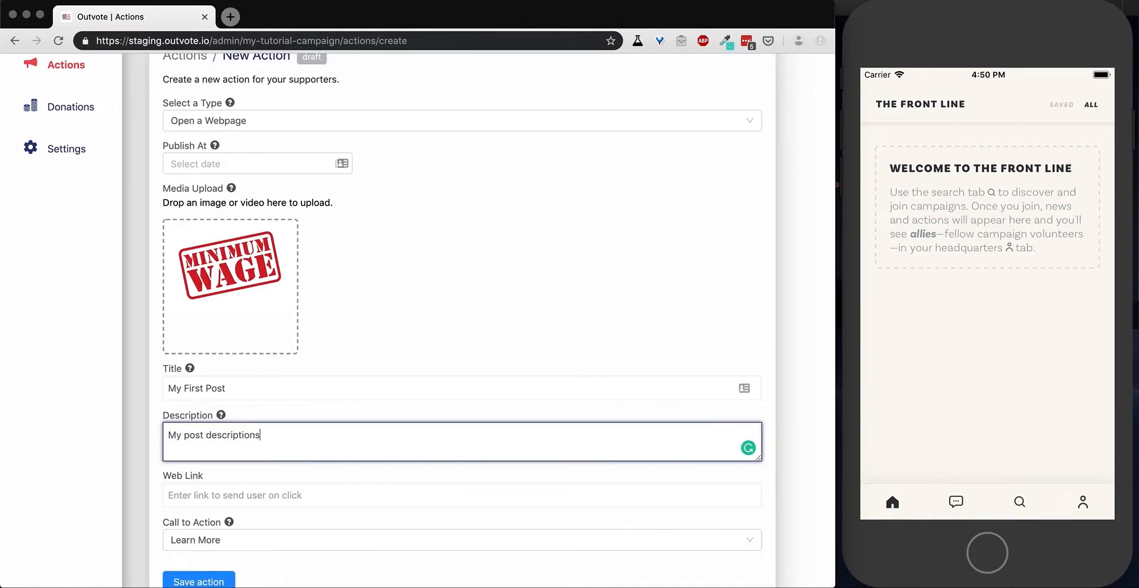
key("BackSpace")
type(".")
scroll(407, 446, "down", 1)
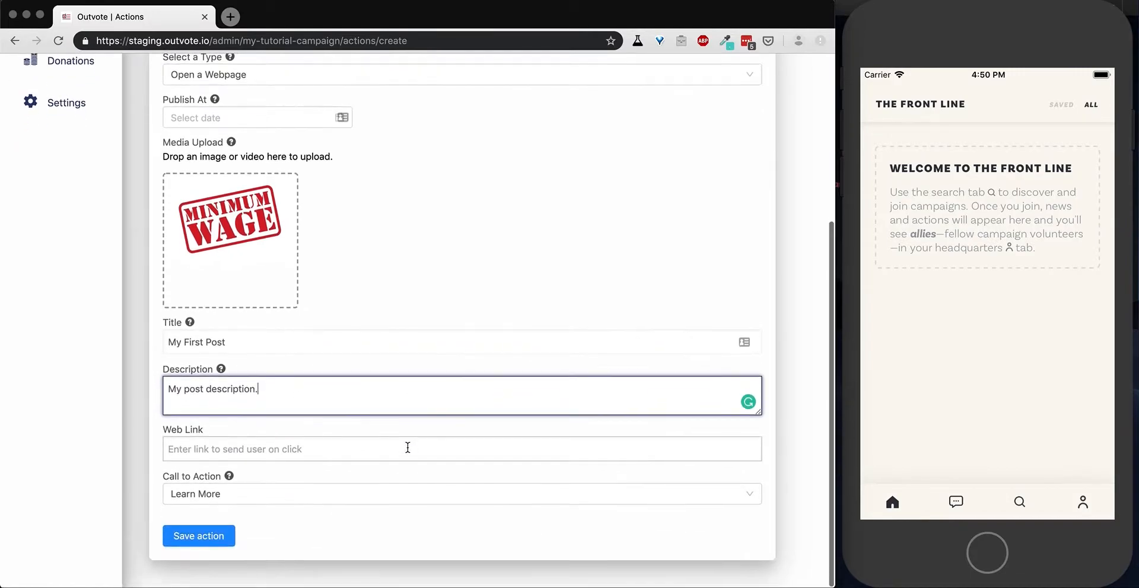
left_click(344, 455)
type("htt")
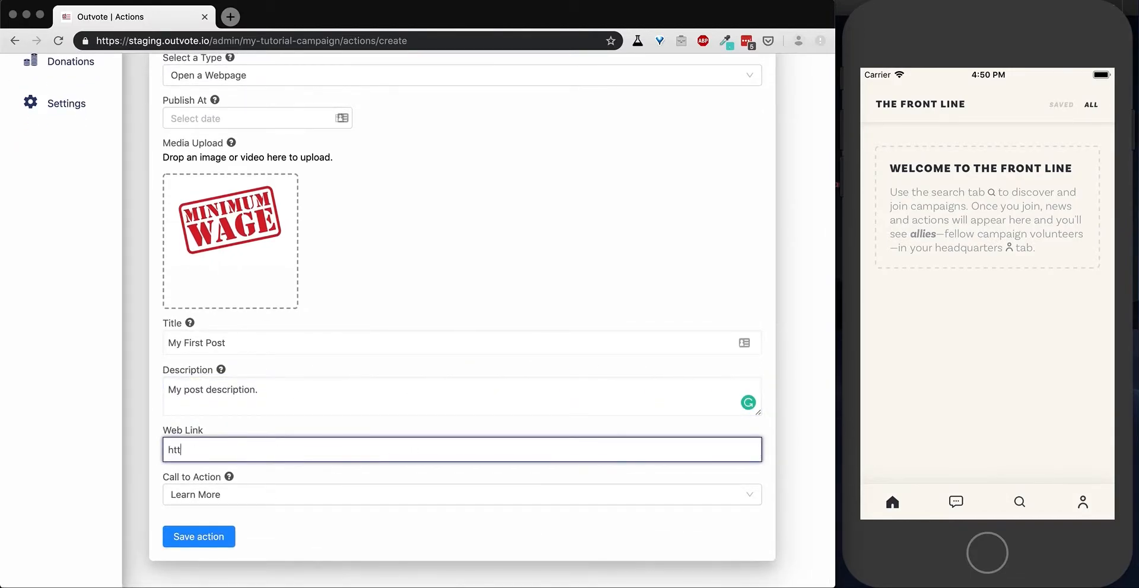
type("ps://www.google.com")
Set the action's call to action to Read More.
left_click(294, 495)
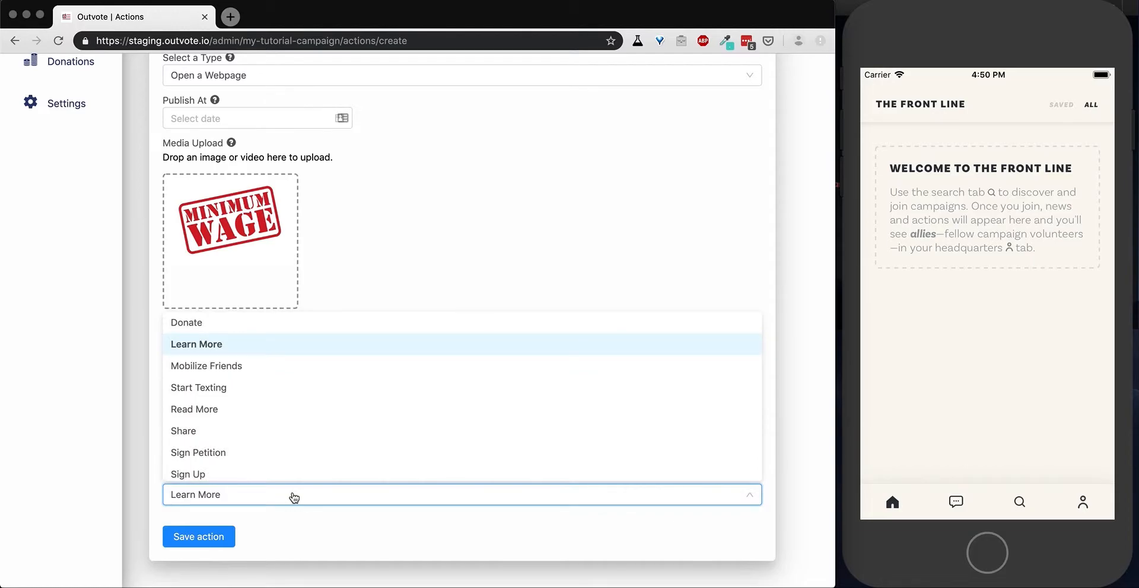
scroll(293, 439, "down", 1)
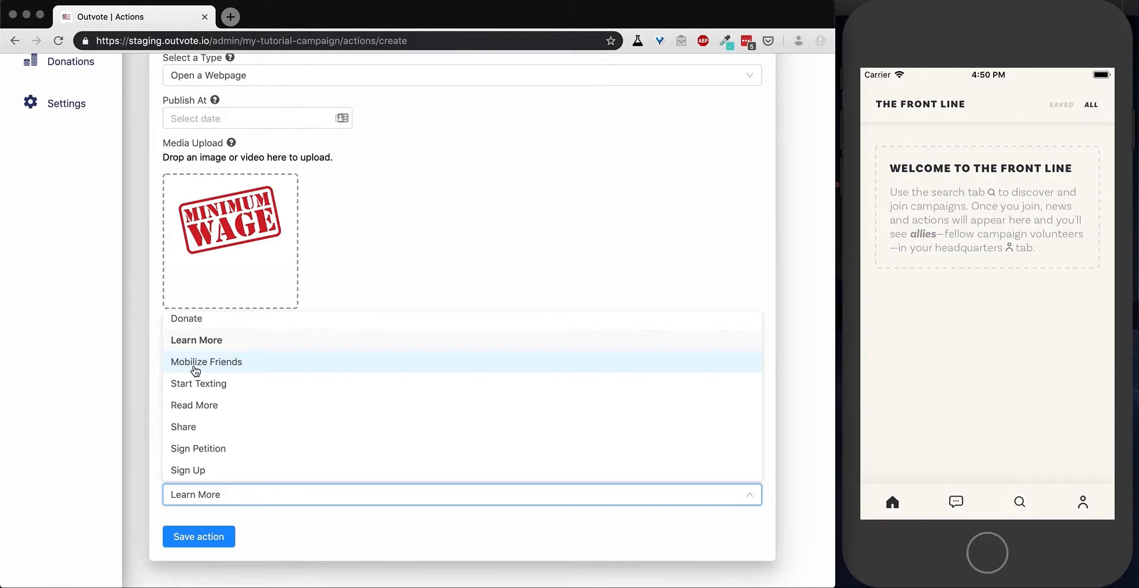
left_click(198, 408)
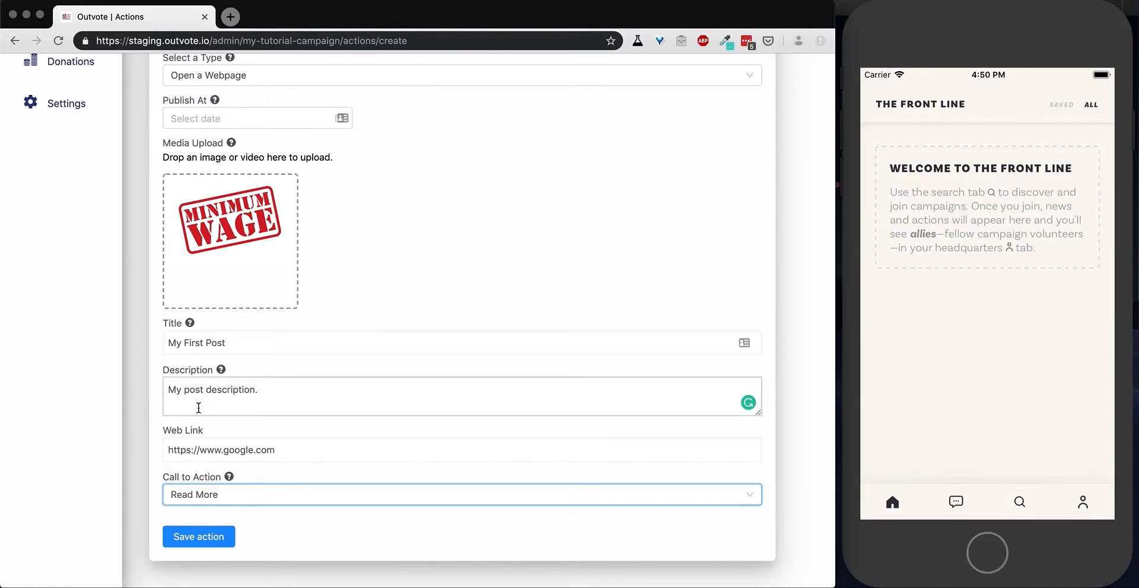
Save the new Open a Webpage action and go back over the actions list.
left_click(193, 538)
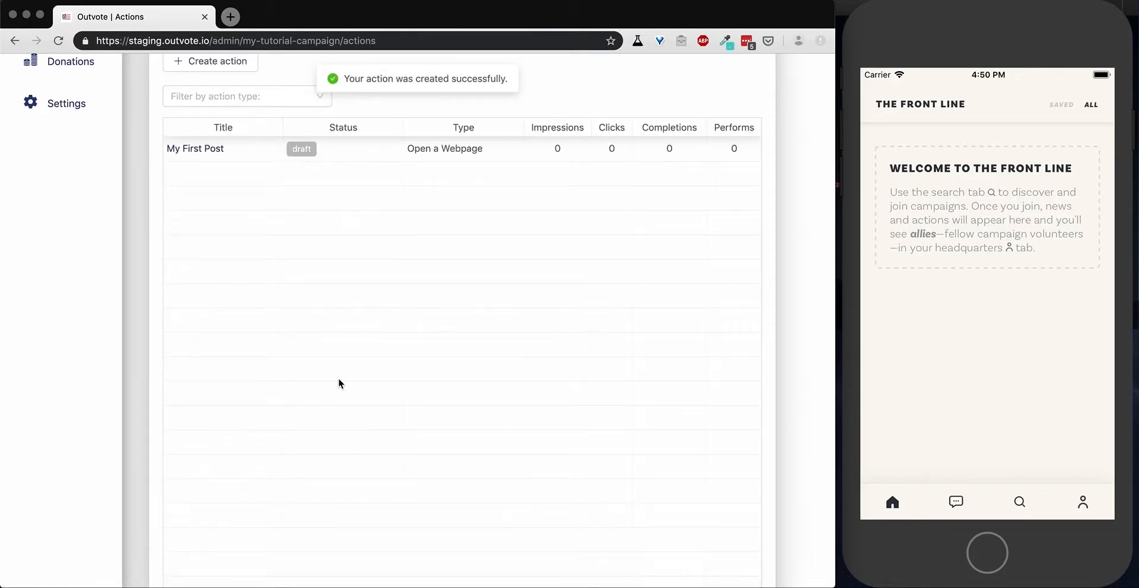
scroll(434, 294, "up", 5)
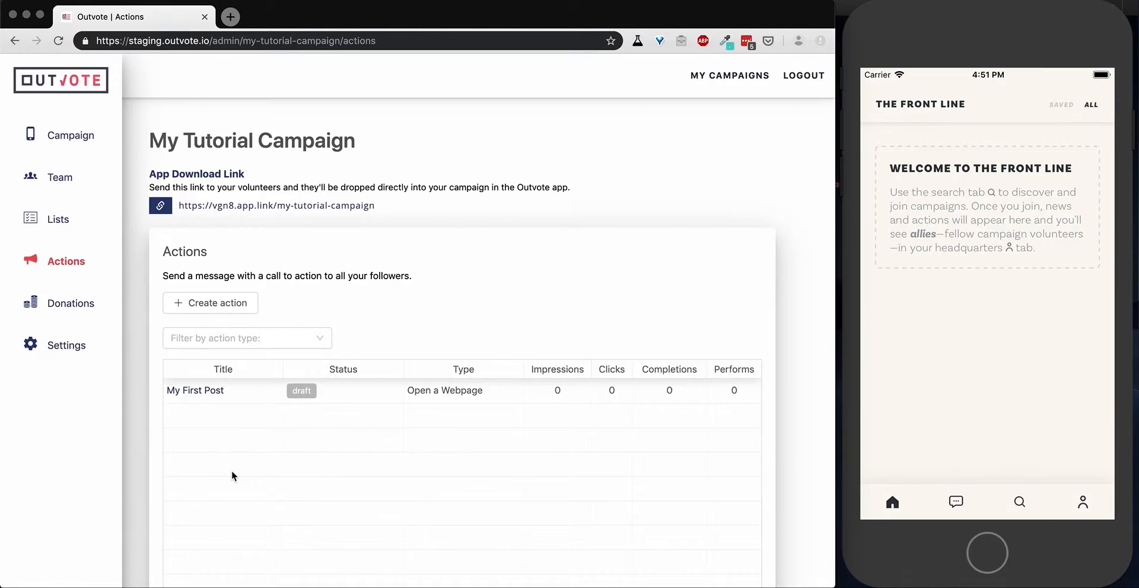
scroll(232, 471, "down", 1)
scroll(232, 471, "up", 1)
Open the My First Post action, make it public, and return to the actions list.
left_click(203, 389)
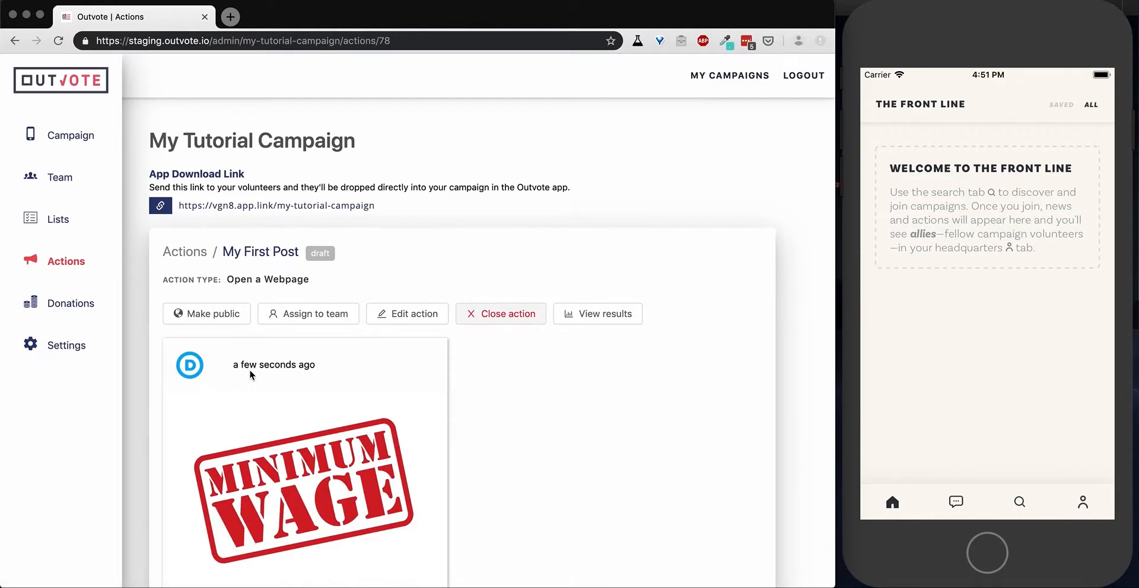
scroll(532, 401, "down", 1)
scroll(531, 401, "down", 5)
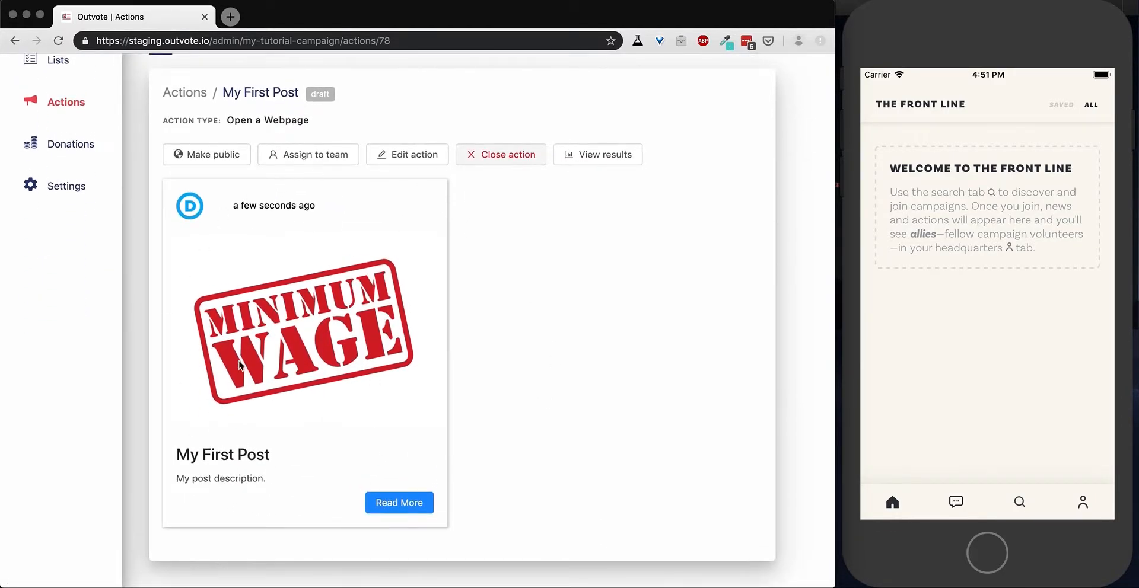
scroll(507, 299, "up", 3)
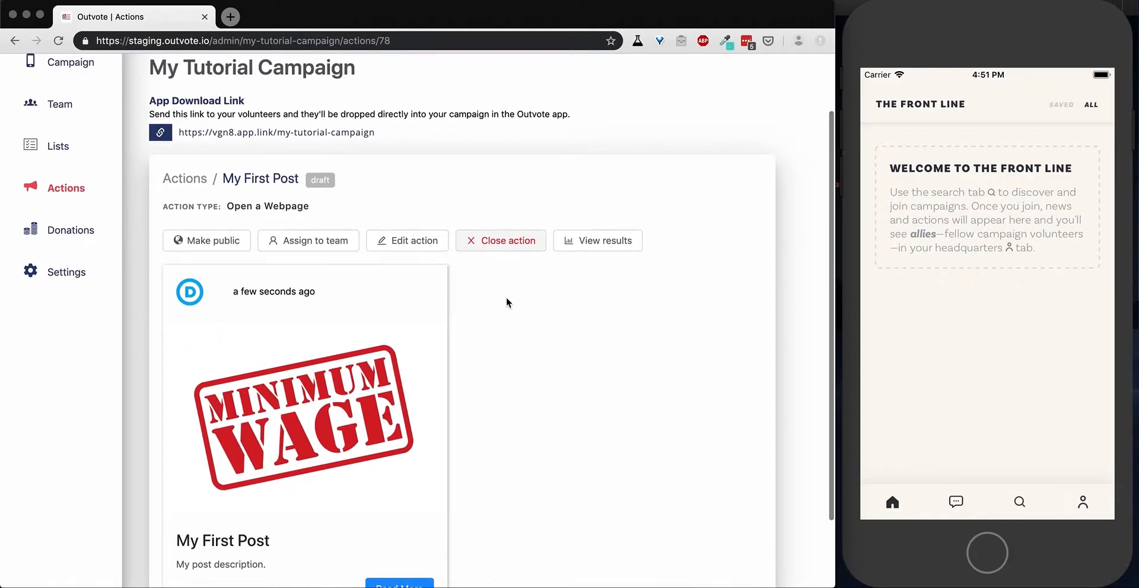
left_click(210, 241)
left_click(525, 208)
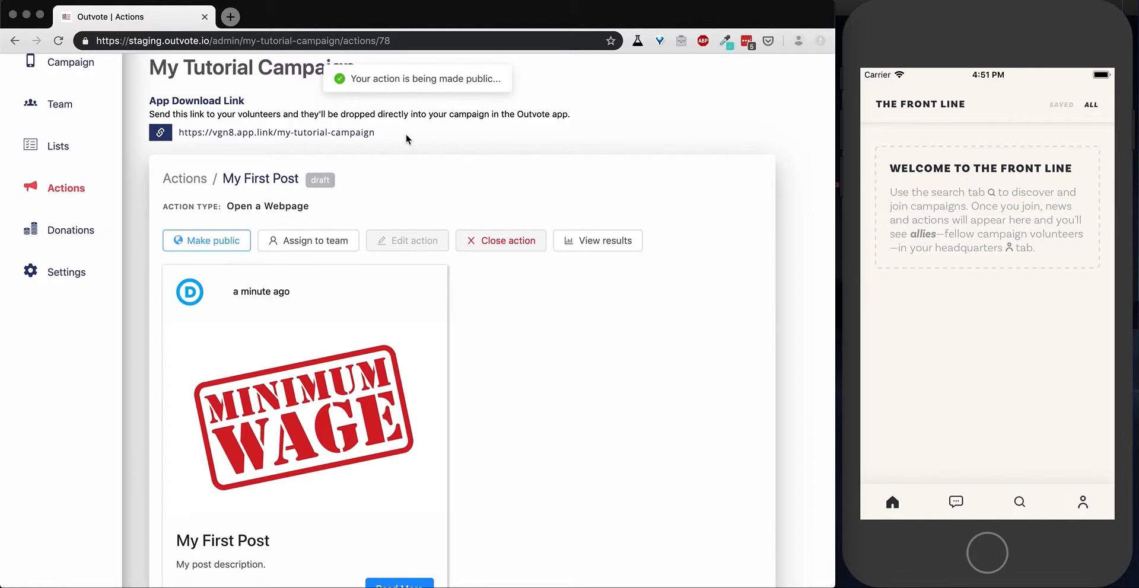
scroll(409, 142, "up", 2)
left_click(68, 219)
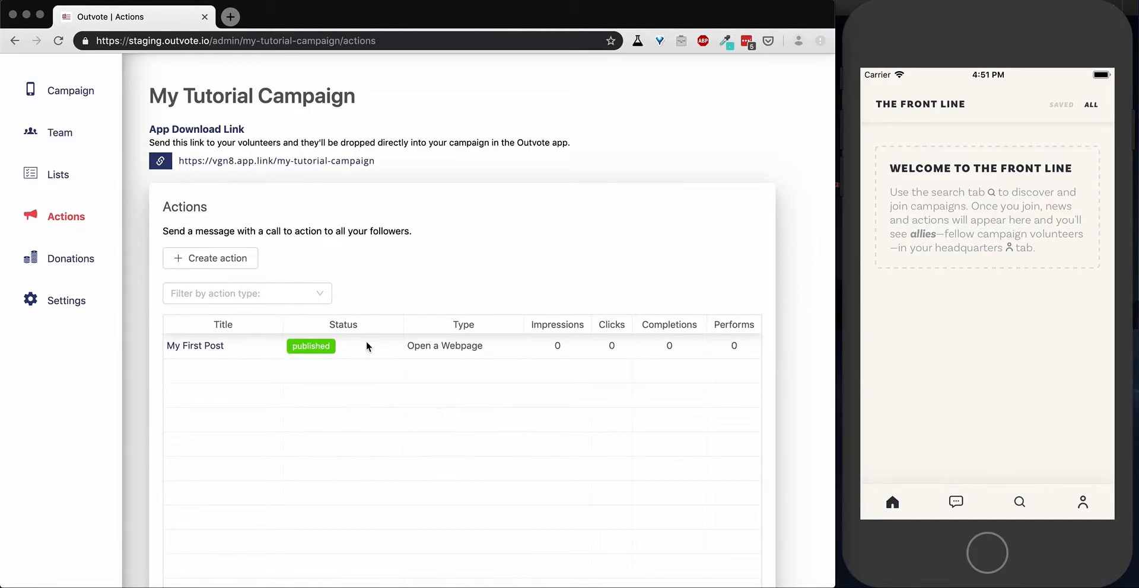
Refresh the mobile app's feed and complete My First Post by visiting its Read More link and answering Yes.
left_click(956, 309)
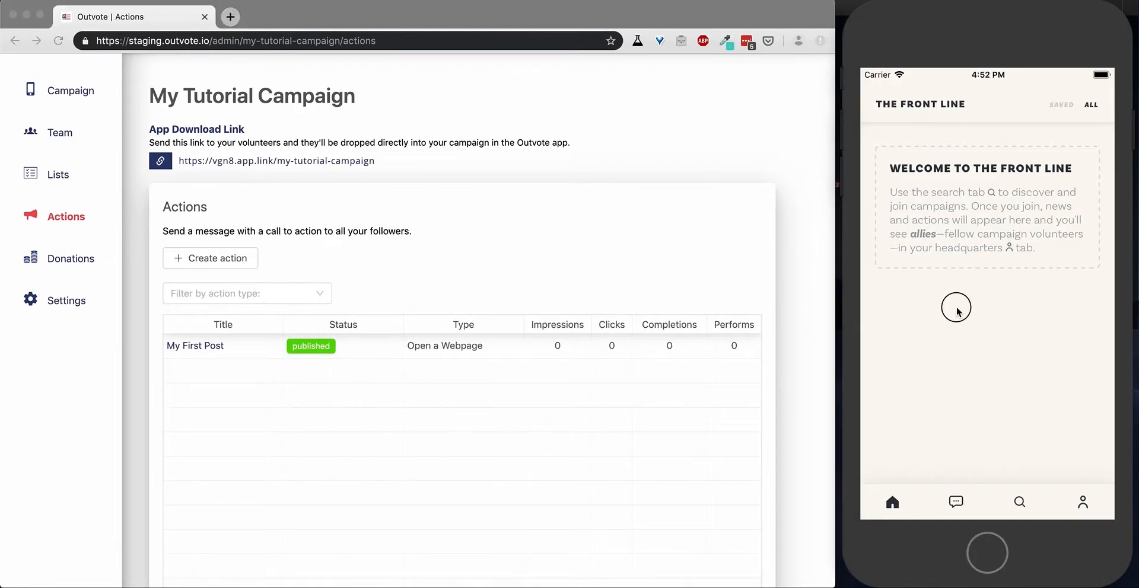
left_click_drag(985, 189, 1011, 475)
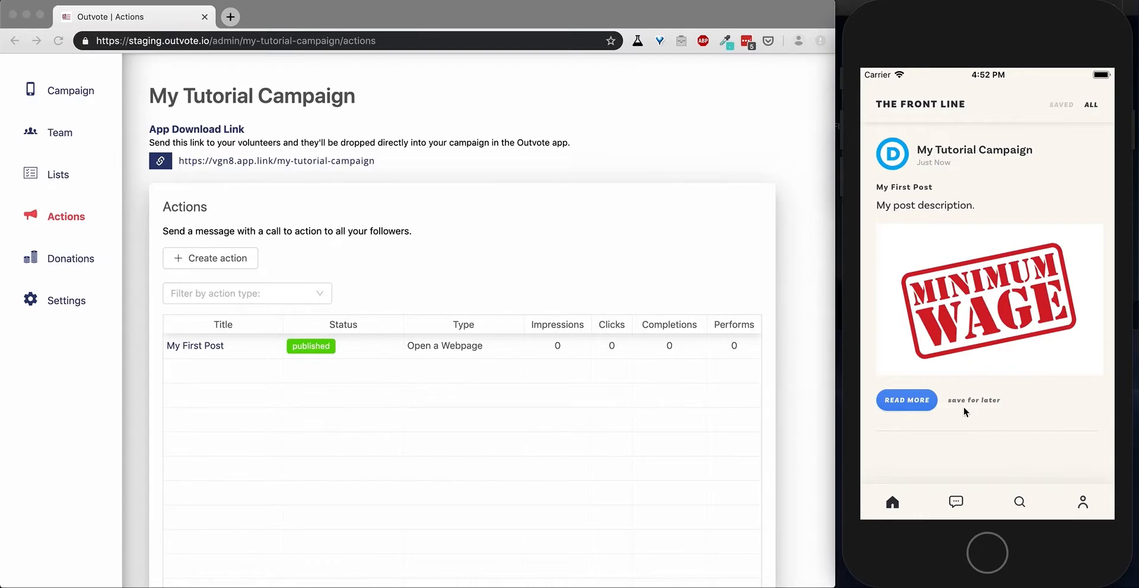
left_click(909, 401)
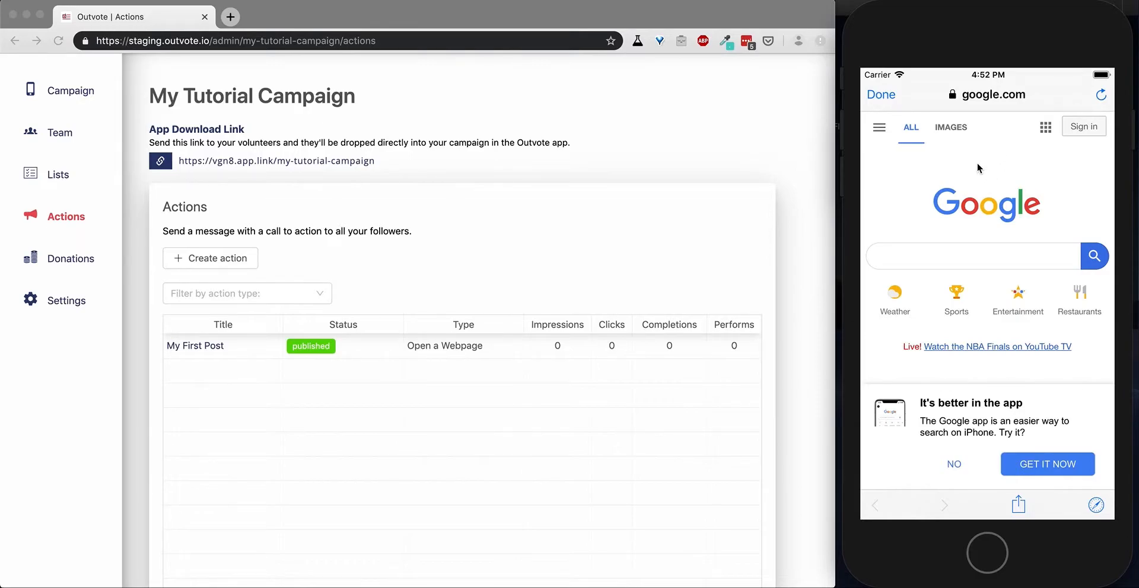
left_click(887, 94)
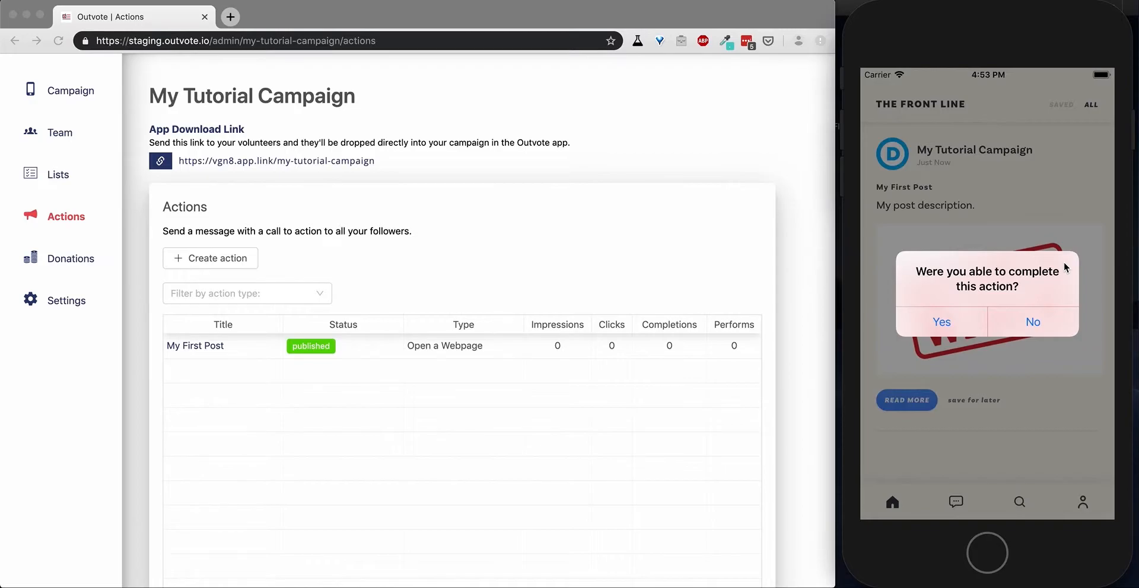
left_click(943, 322)
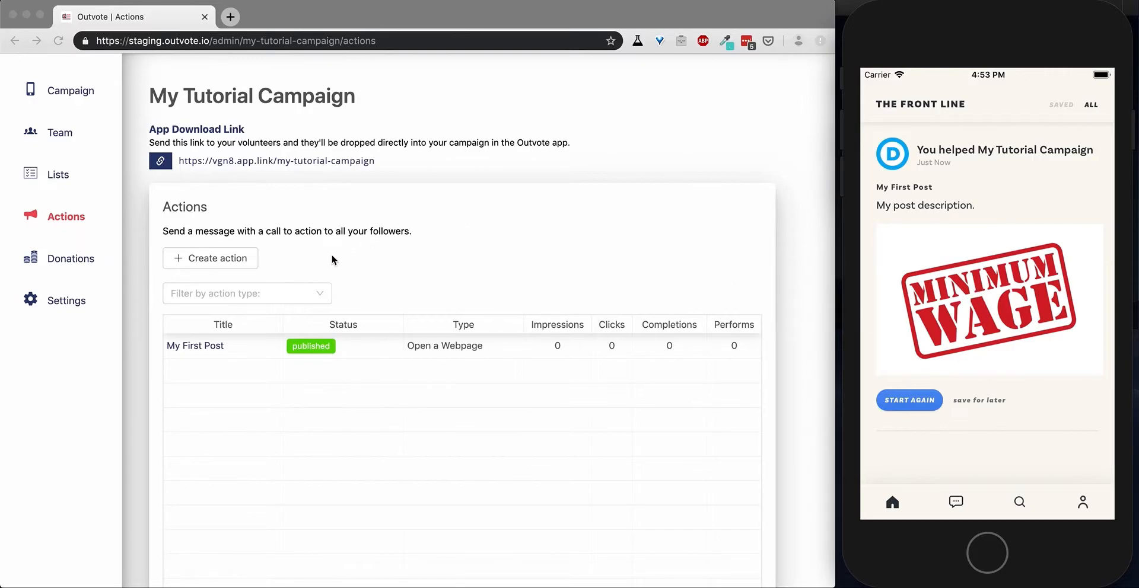
Start a new Friend to Friend Texting action and upload NM.jpg from the Client Collateral folder as its media.
left_click(218, 260)
left_click(218, 259)
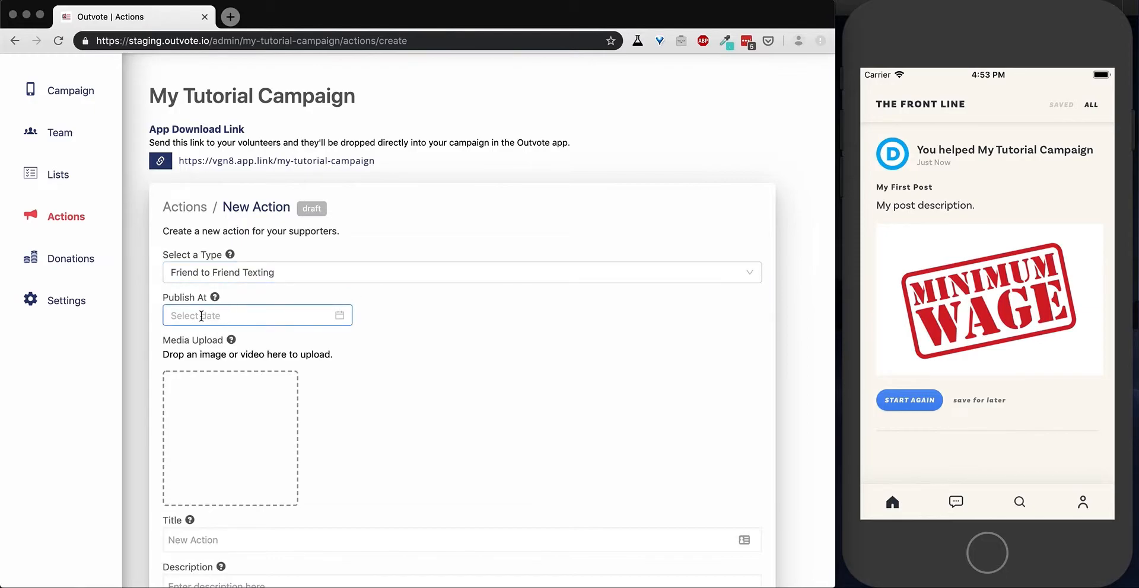
scroll(483, 323, "down", 2)
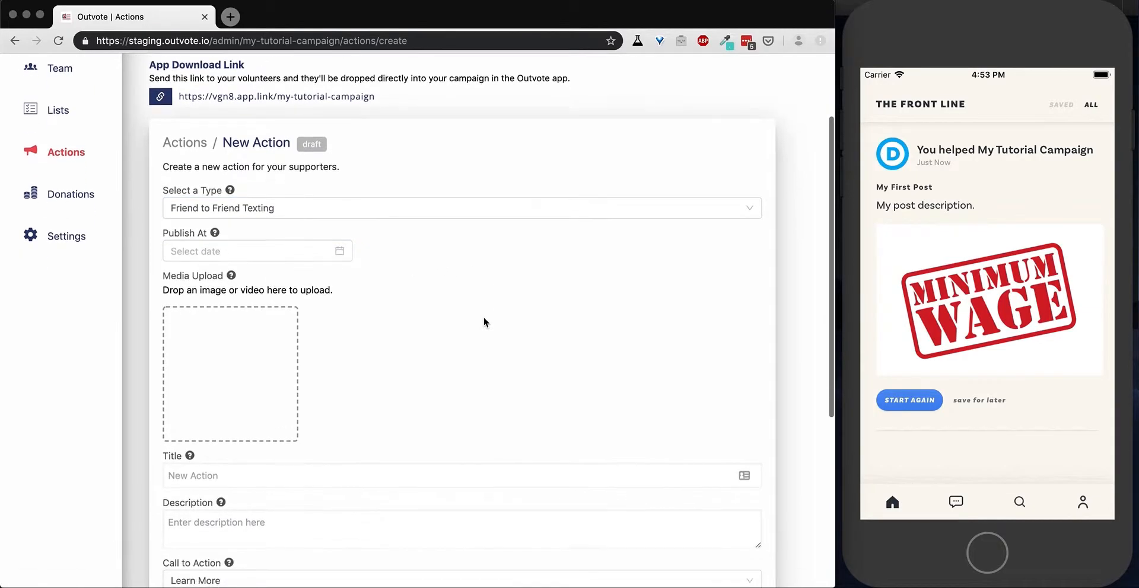
left_click(230, 357)
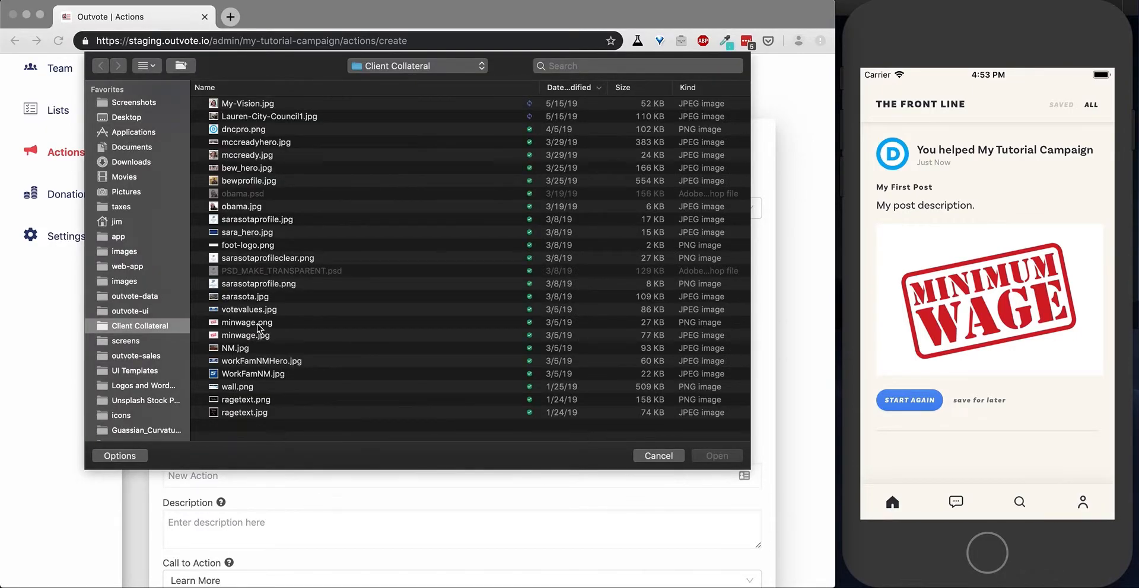
left_click(250, 335)
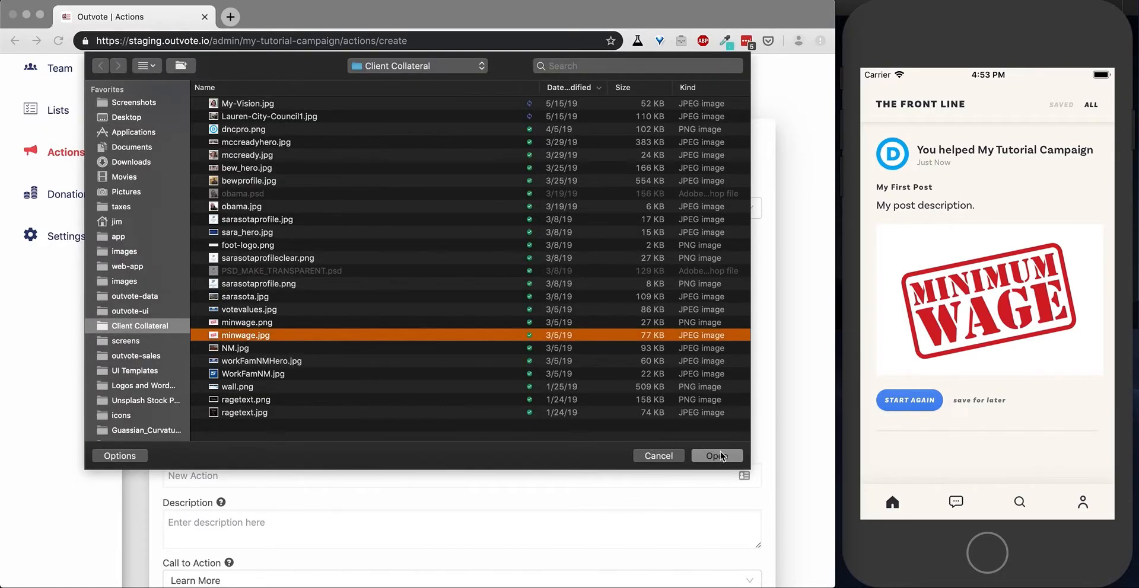
left_click(241, 350)
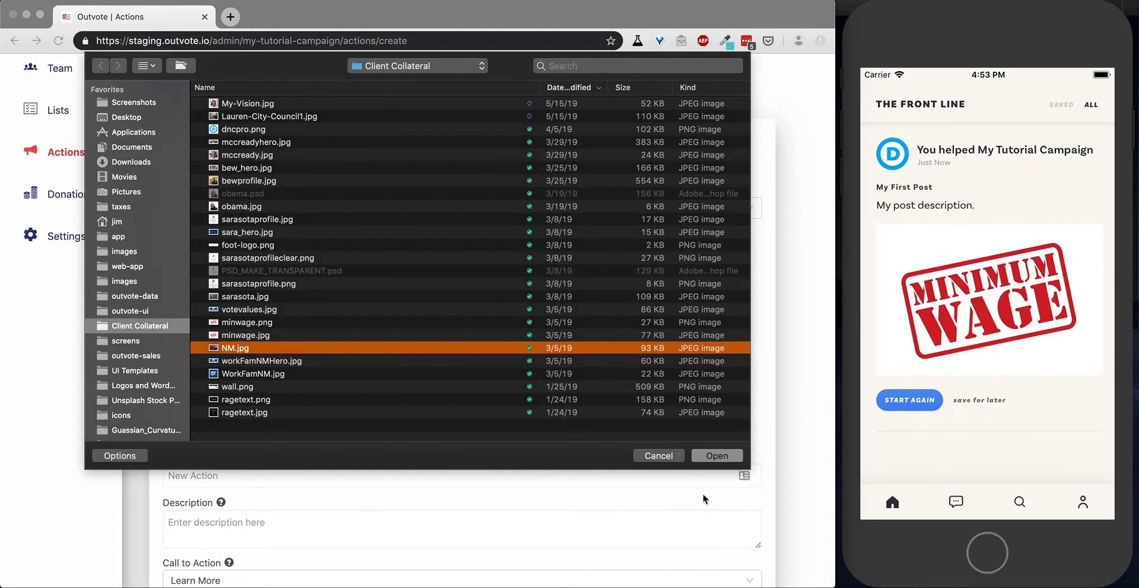
left_click(709, 457)
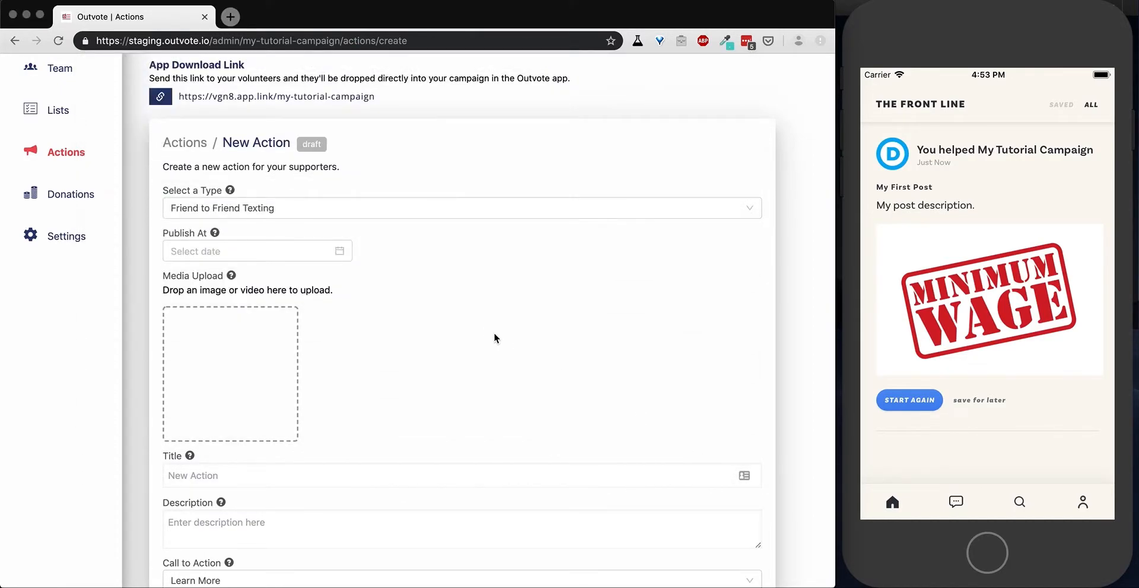
Give the texting action the title "My Second Action" and the description "My description.".
scroll(494, 339, "down", 3)
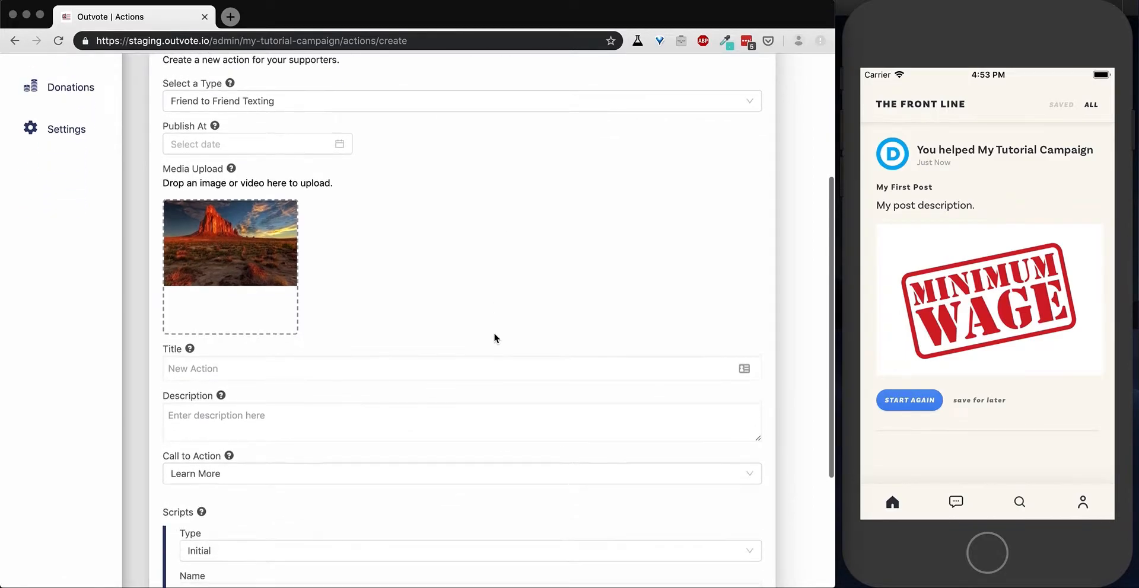
left_click(225, 367)
type("My Se")
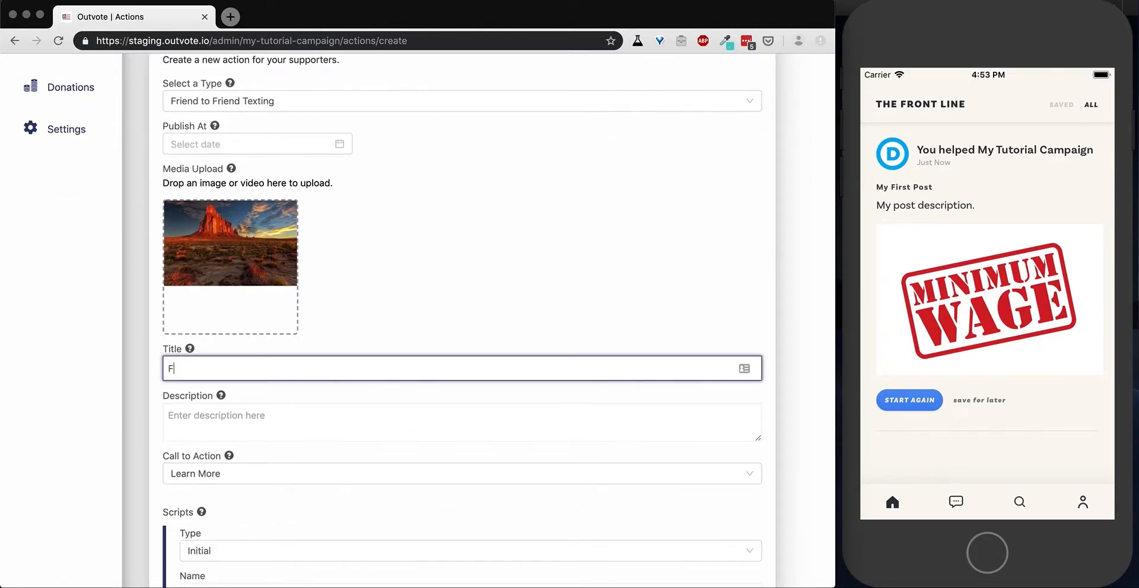
type("cond")
key("BackSpace")
type("d Action")
left_click(209, 408)
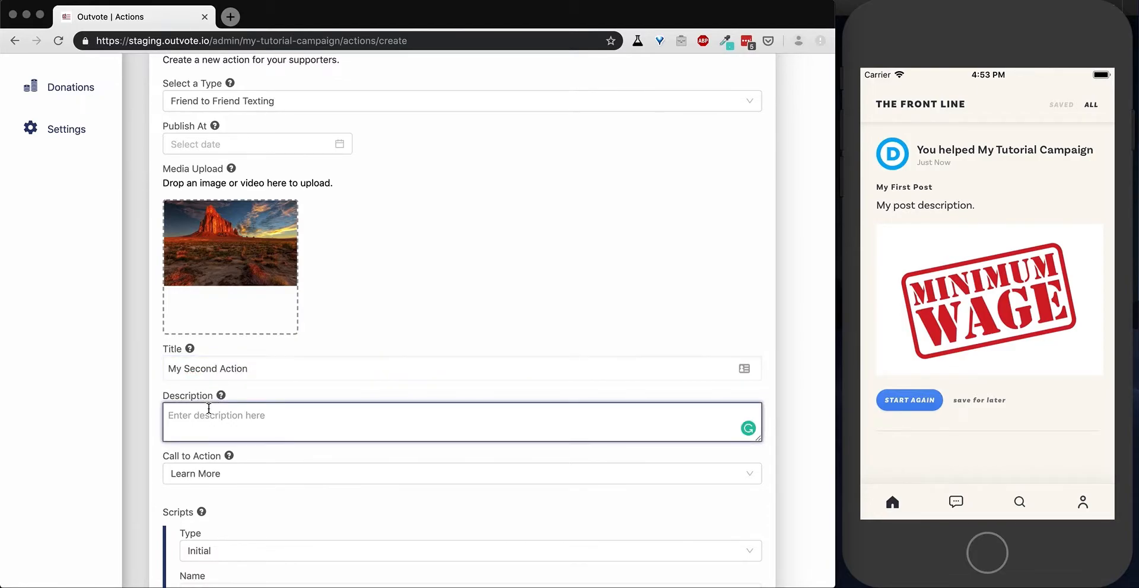
type("My description.")
Set the texting action's call to action to Mobilize Friends.
scroll(254, 439, "down", 3)
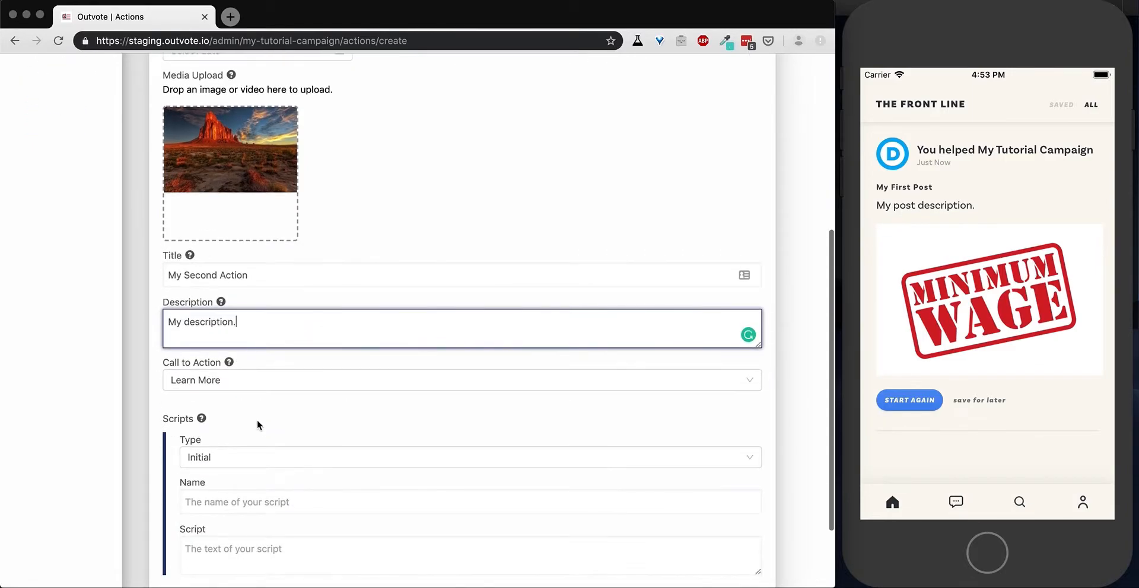
scroll(258, 424, "up", 5)
scroll(258, 425, "down", 4)
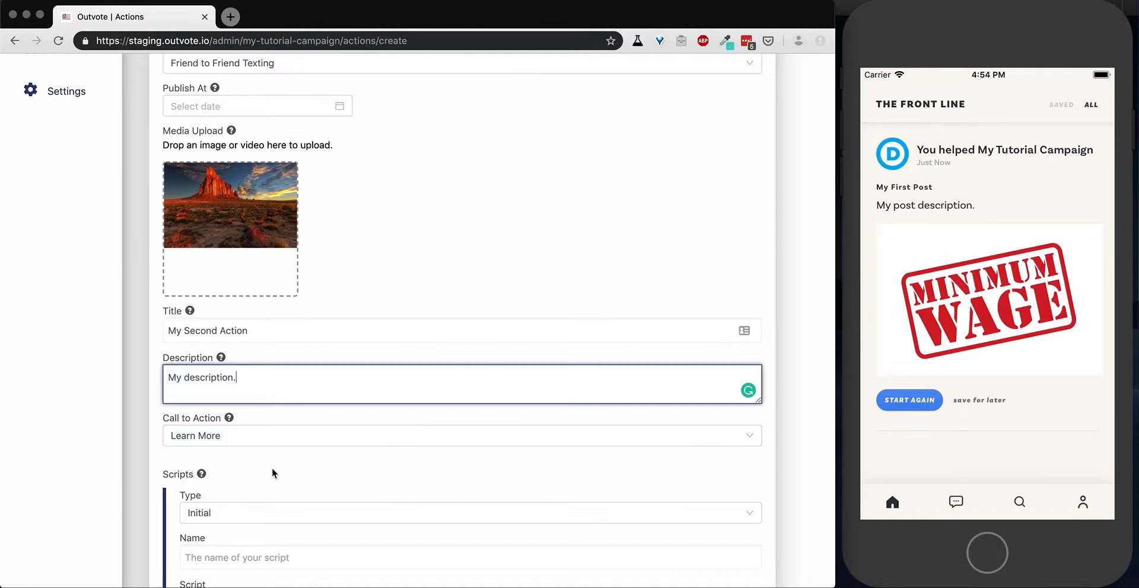
scroll(272, 468, "down", 3)
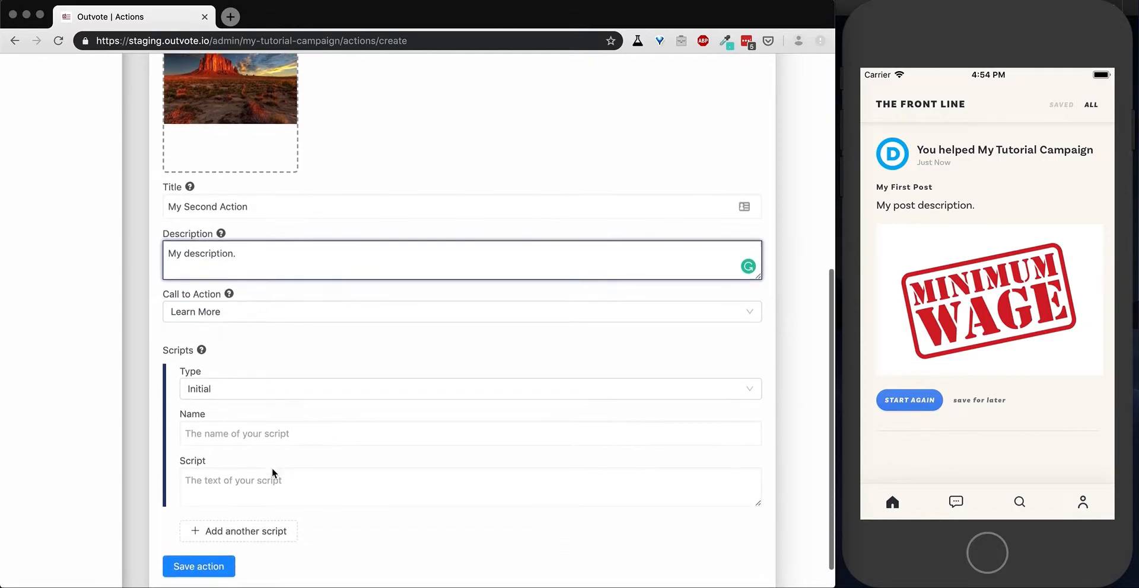
left_click(245, 317)
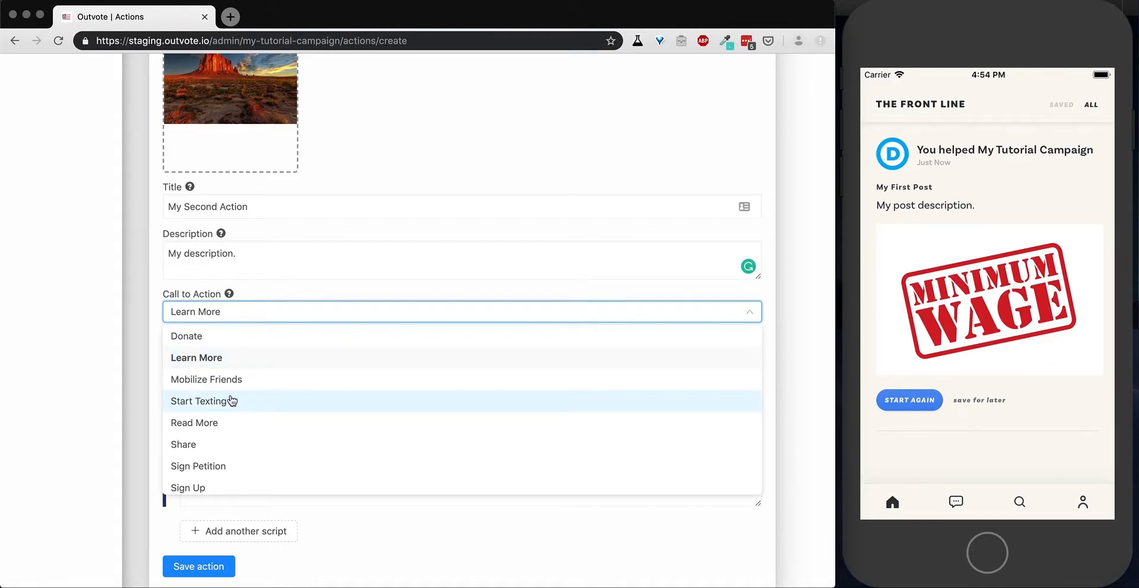
scroll(219, 403, "down", 1)
scroll(220, 404, "up", 1)
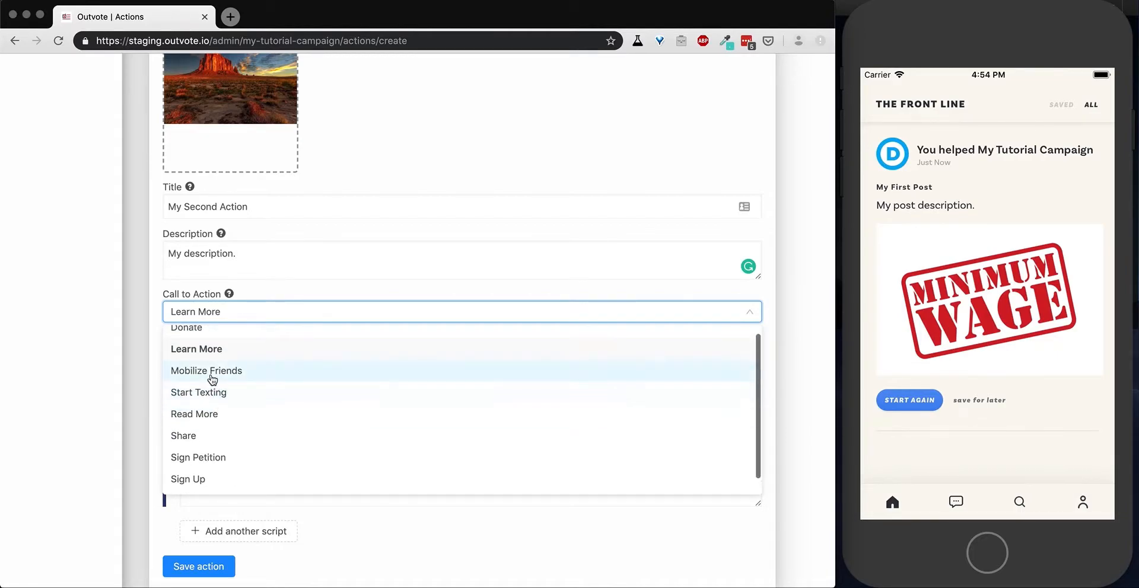
left_click(210, 375)
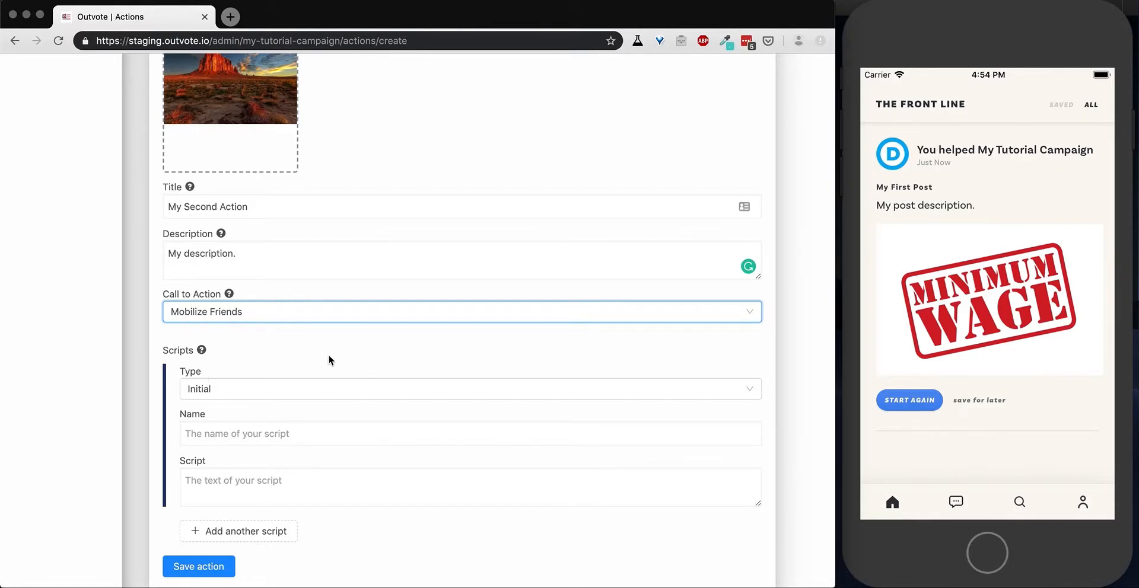
Keep the script type as Initial and name the script "My Initial Script".
scroll(330, 360, "down", 1)
left_click(301, 362)
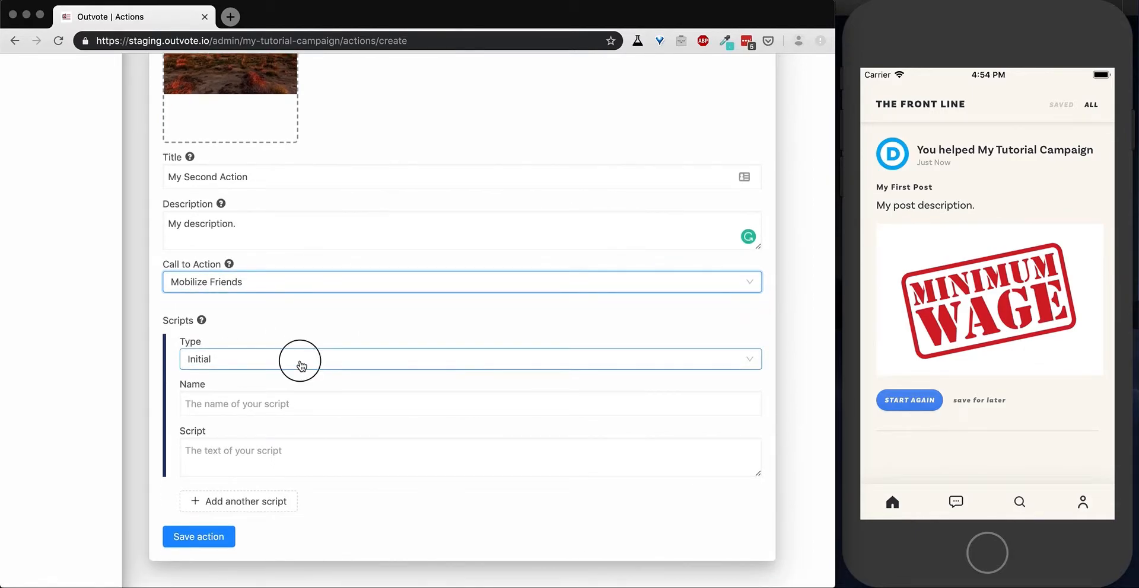
left_click(301, 365)
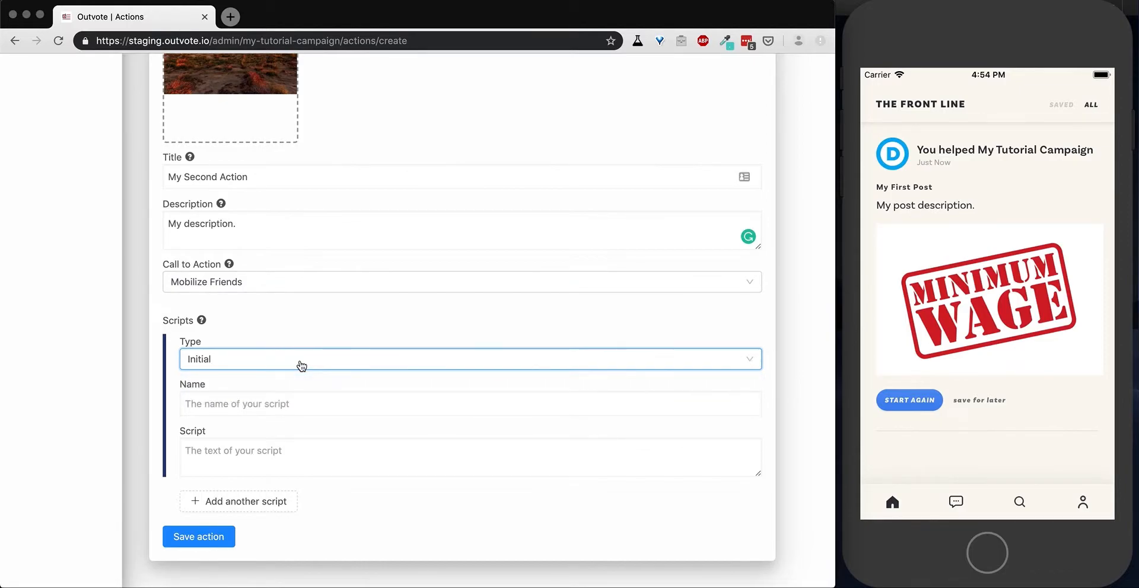
left_click(273, 396)
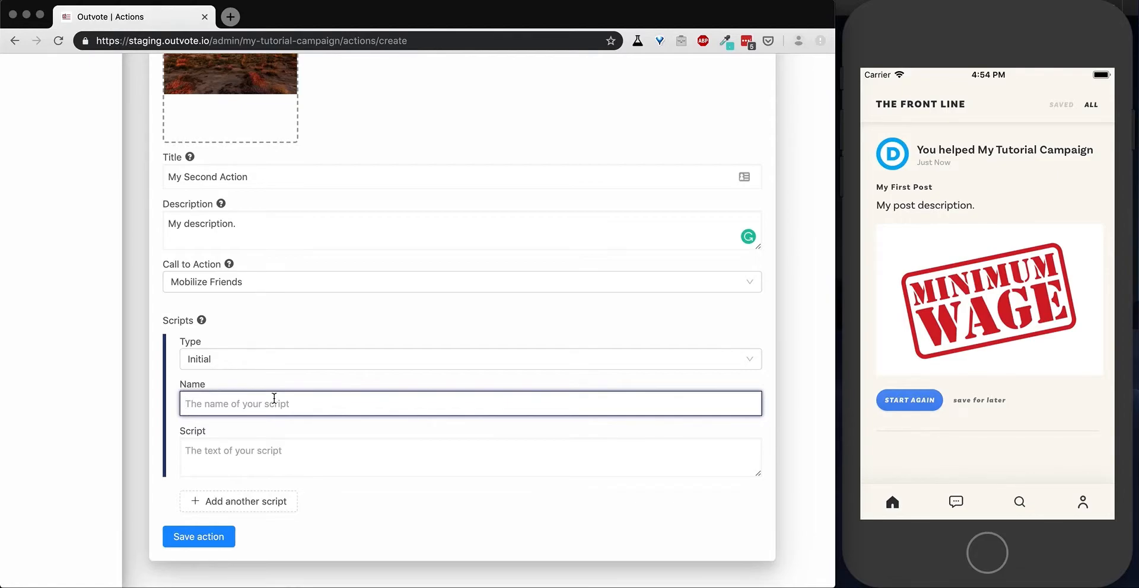
type("My ")
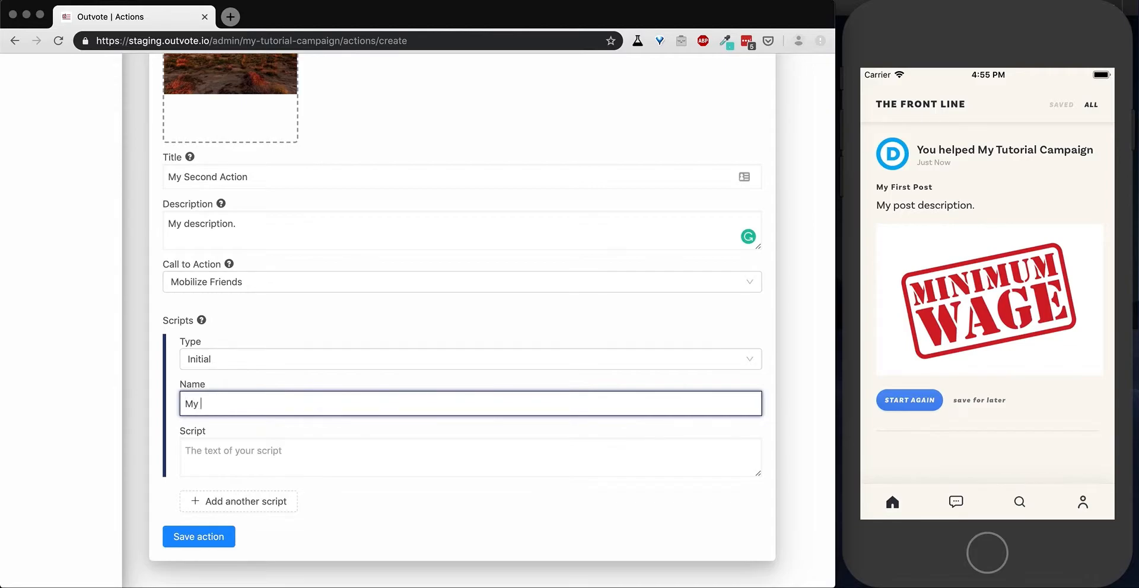
type("Initial")
type("Script")
Enter "Hey, have you heard of this great app called Outvote?" as the initial script's text.
left_click(270, 454)
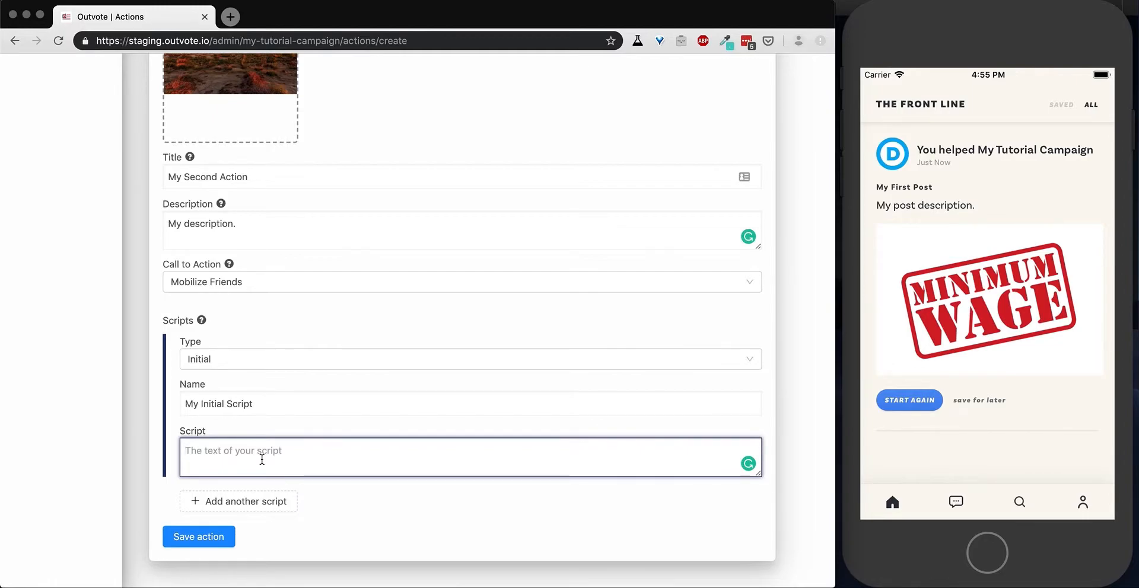
type("Hey")
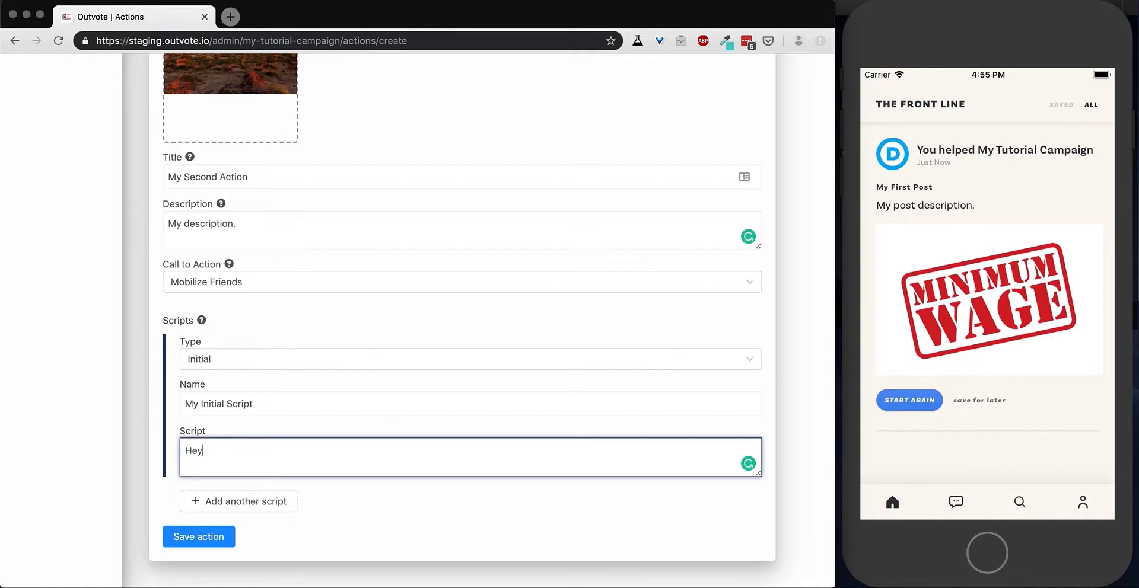
type(", have you heard of this great app ac")
key("BackSpace")
key("BackSpace")
type("called Outvote?")
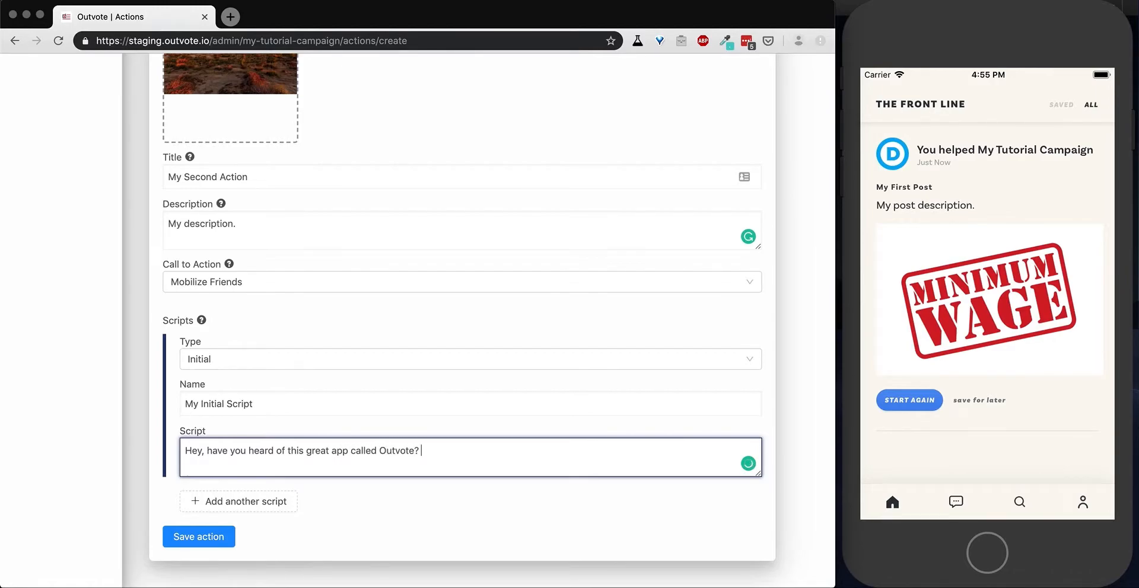
type(" Check it out at https://www.outvote.io")
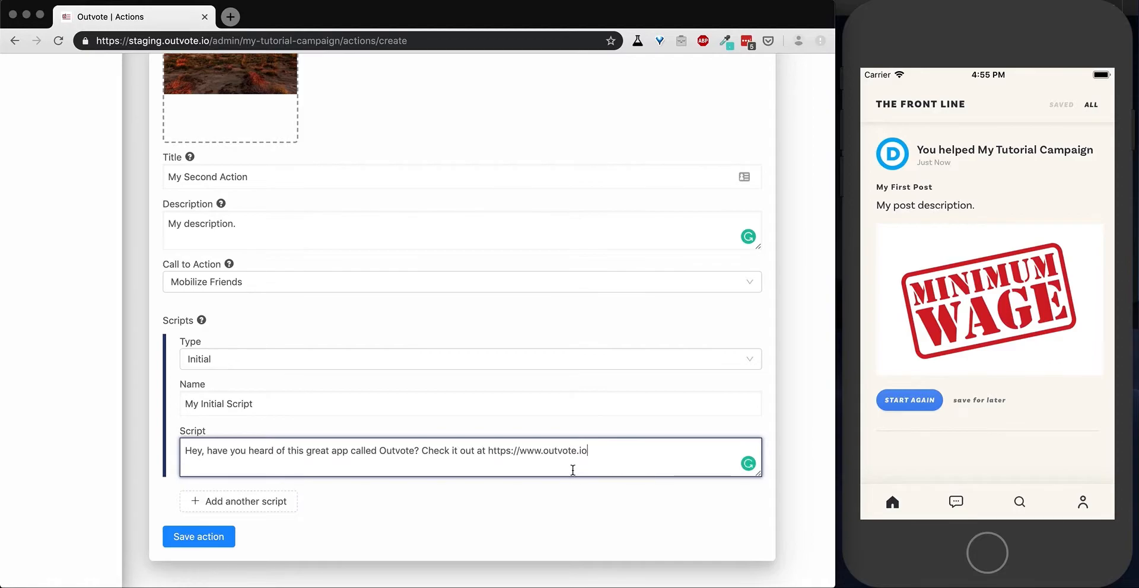
left_click(586, 452)
left_click_drag(586, 451, 489, 455)
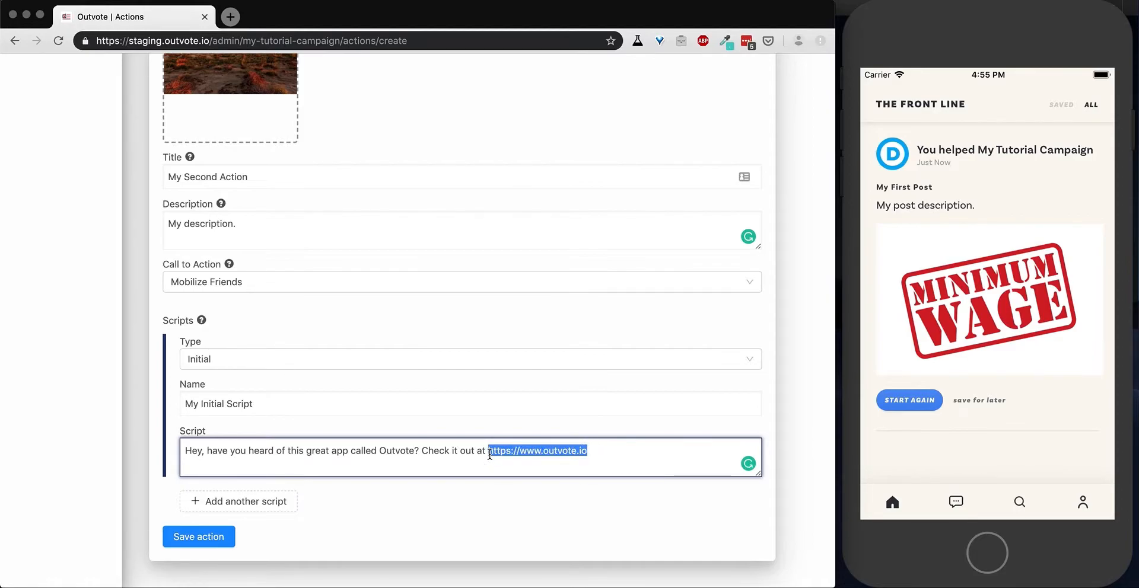
left_click(619, 455)
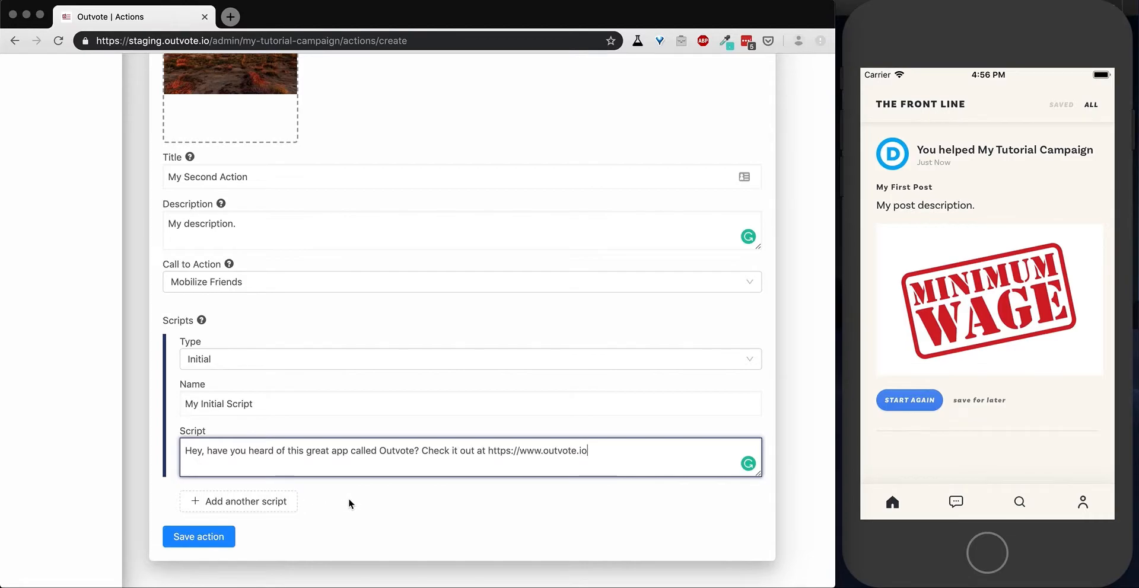
Add a second script of type Response and name it "Invite to event".
left_click(268, 503)
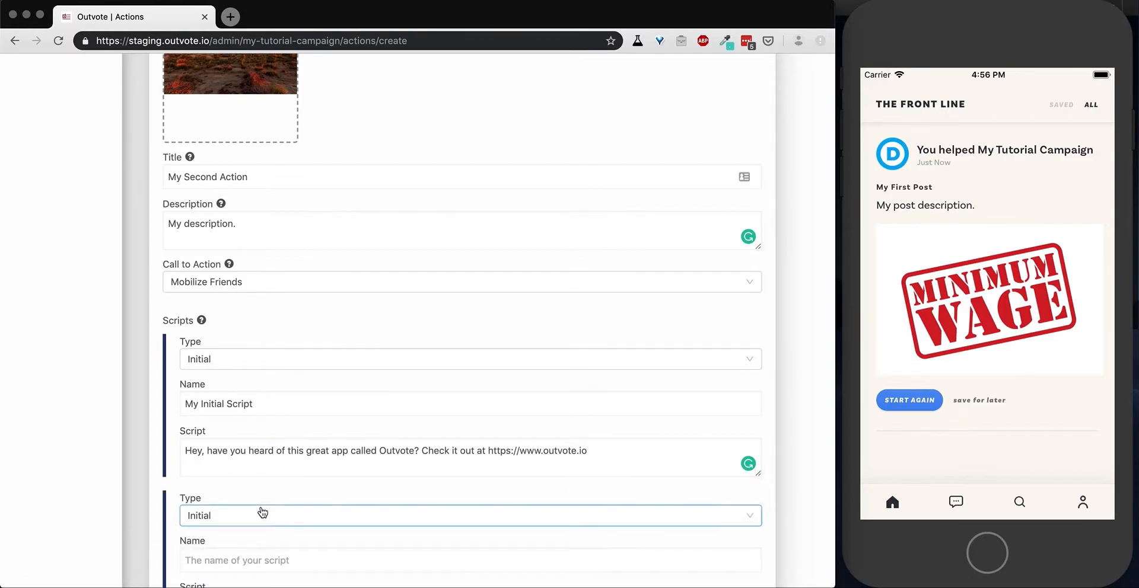
left_click(262, 512)
scroll(263, 513, "down", 3)
left_click(237, 385)
left_click(232, 371)
type("Invite to event")
Enter "Great! I'm glad you liked it. We're having a training tonight at 6pm." as the response script's text.
left_click(222, 415)
type("Great! I'm ")
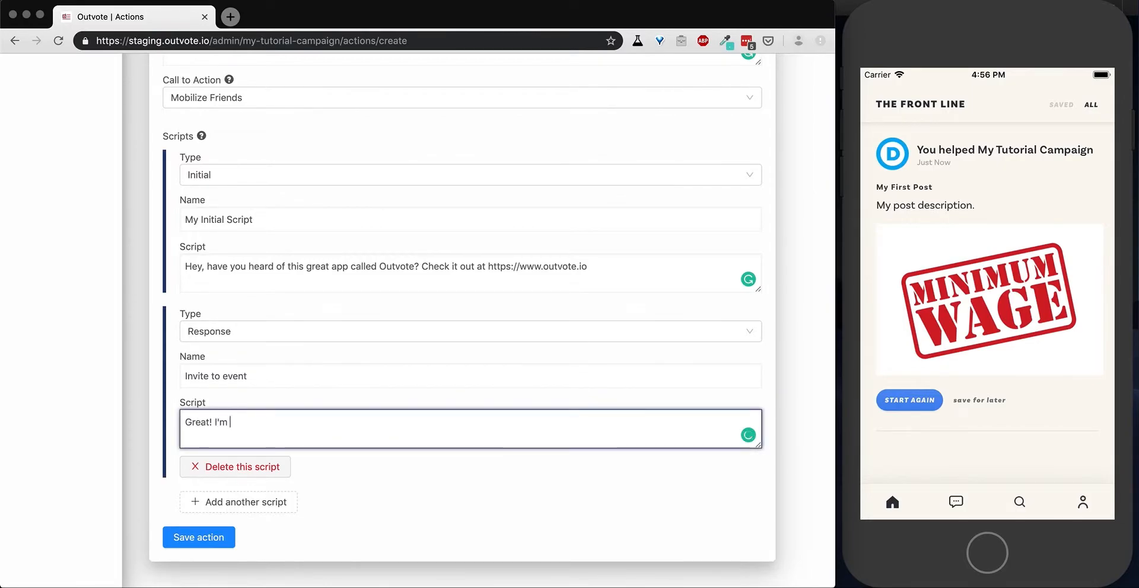
type("glad you like")
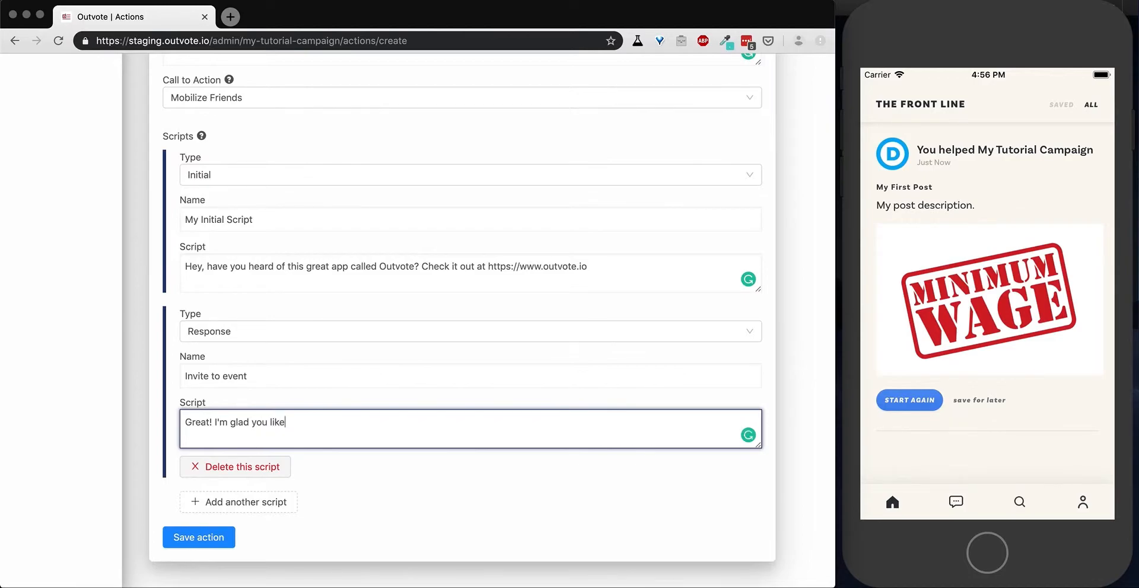
type("d it.")
type("We're having a training tonight at 6pm")
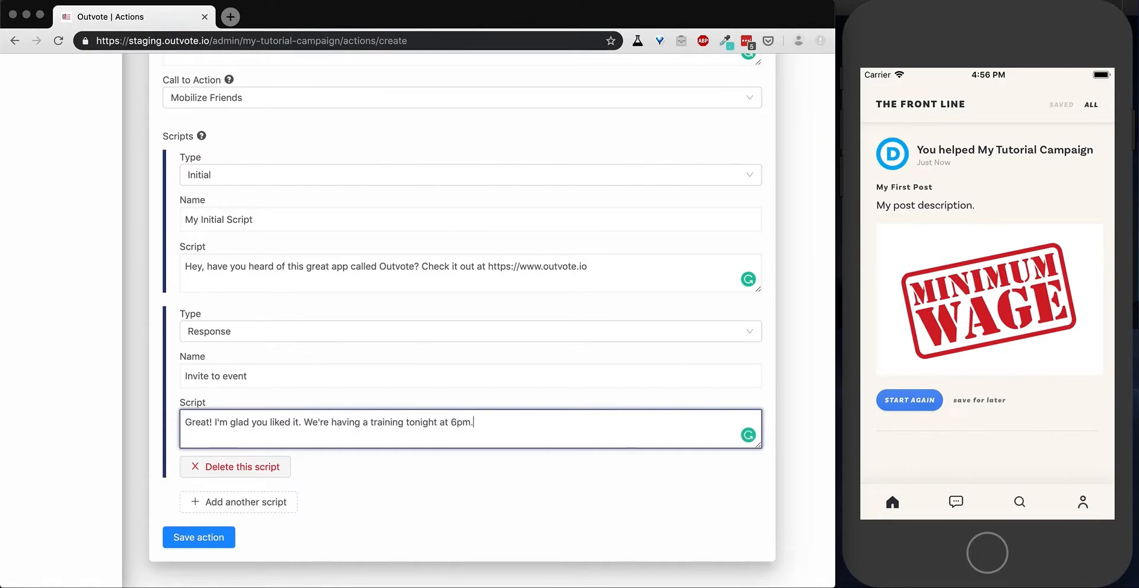
type(".")
Review both scripts and save the Friend to Friend Texting action.
scroll(438, 526, "up", 1)
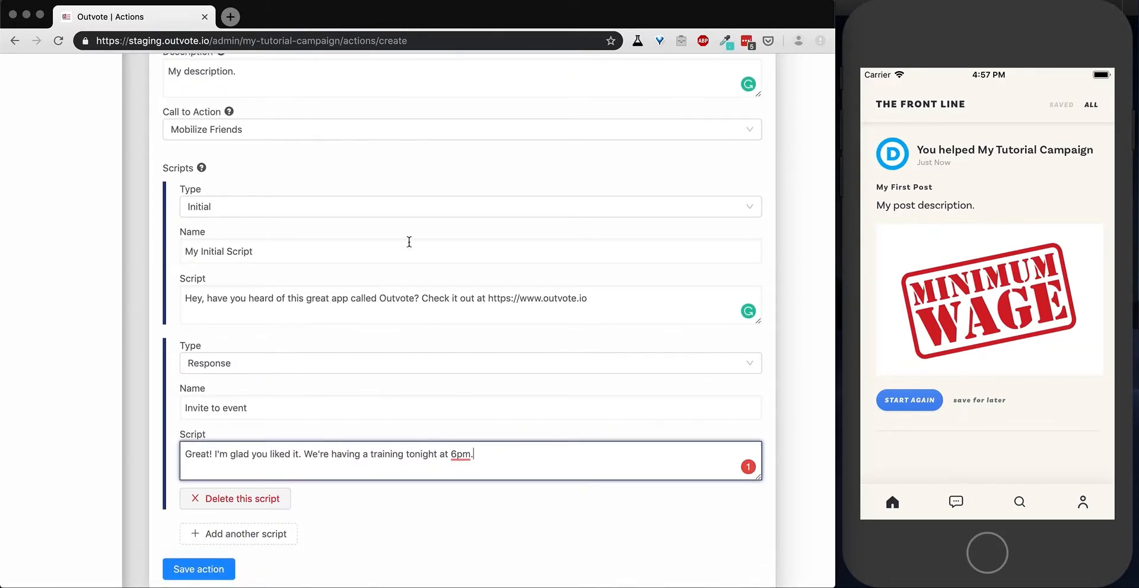
scroll(411, 391, "down", 1)
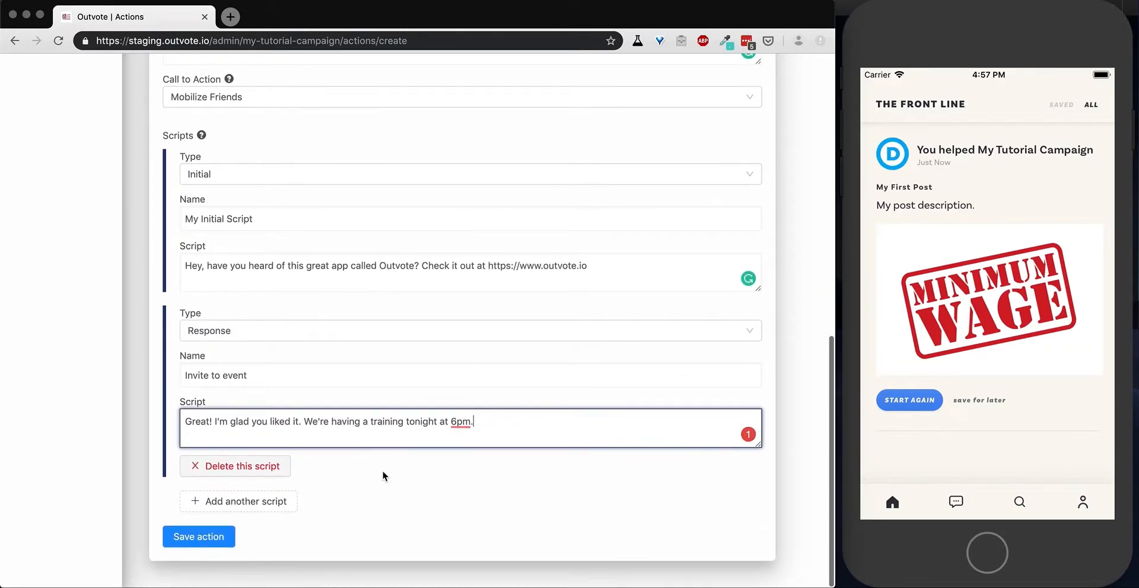
left_click(199, 536)
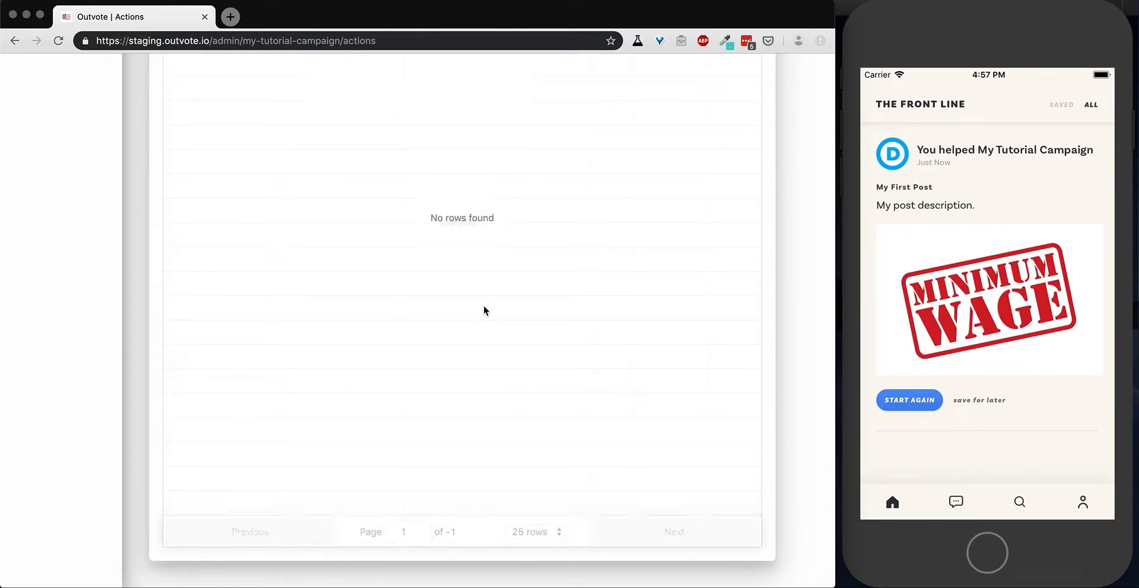
Make My Second Action public and return to the campaign's actions list.
scroll(461, 263, "up", 6)
scroll(461, 267, "up", 2)
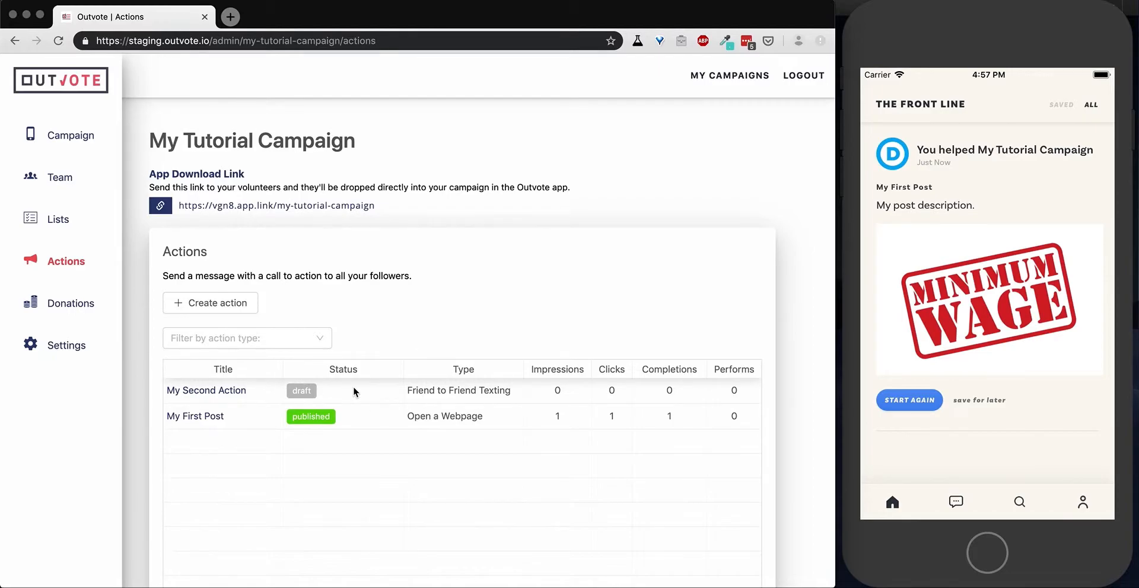
left_click(198, 392)
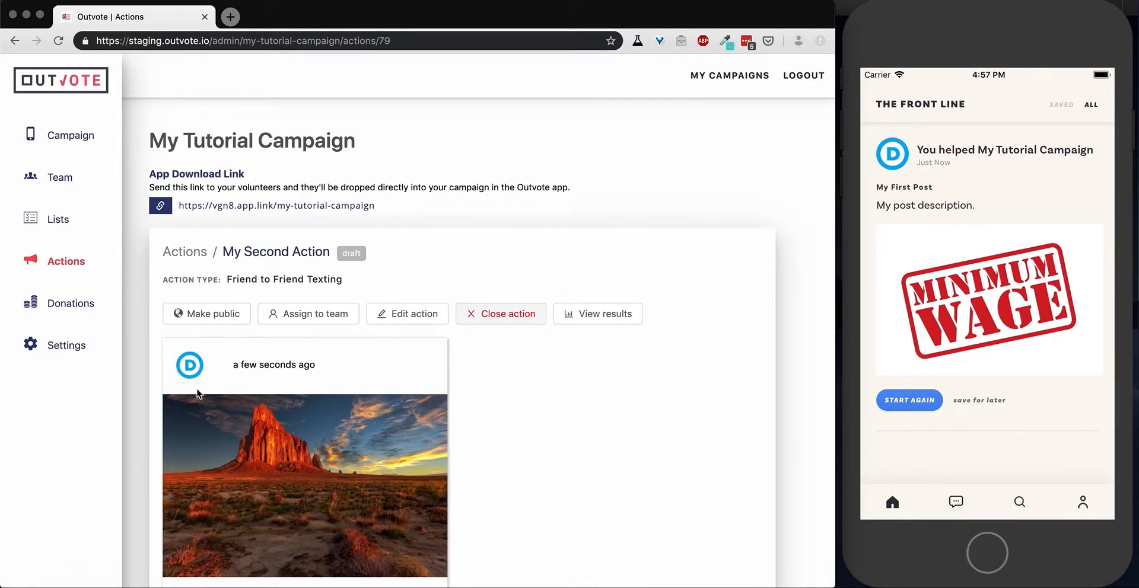
scroll(575, 418, "down", 2)
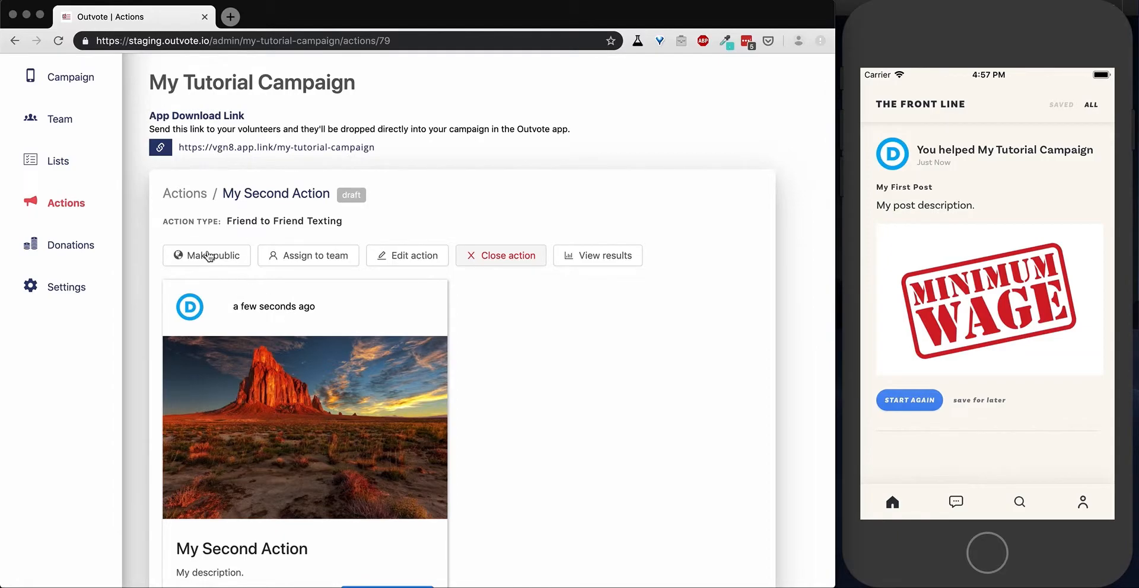
left_click(207, 258)
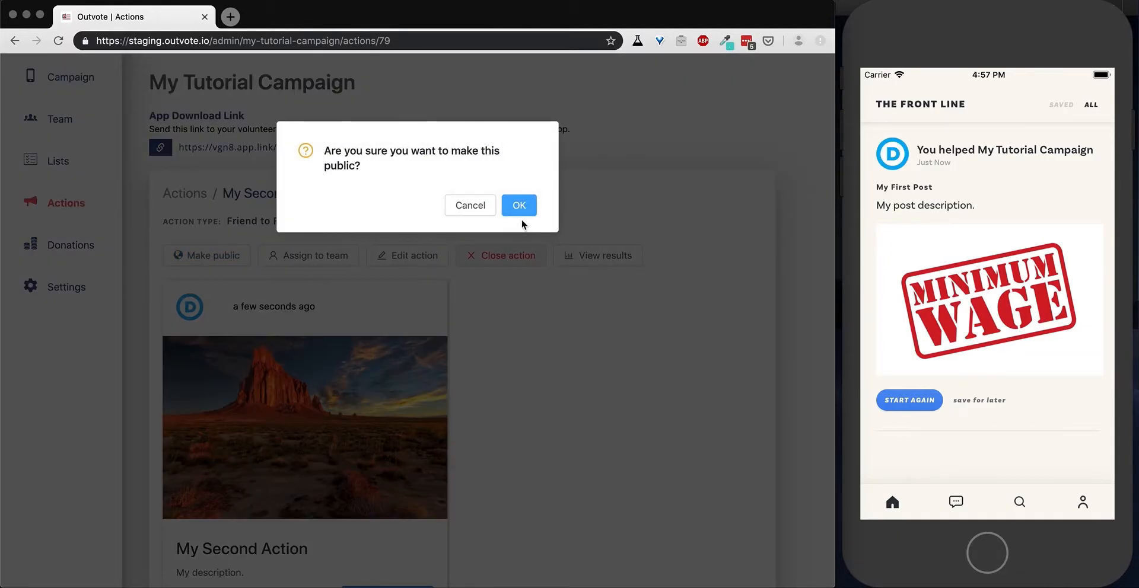
left_click(522, 207)
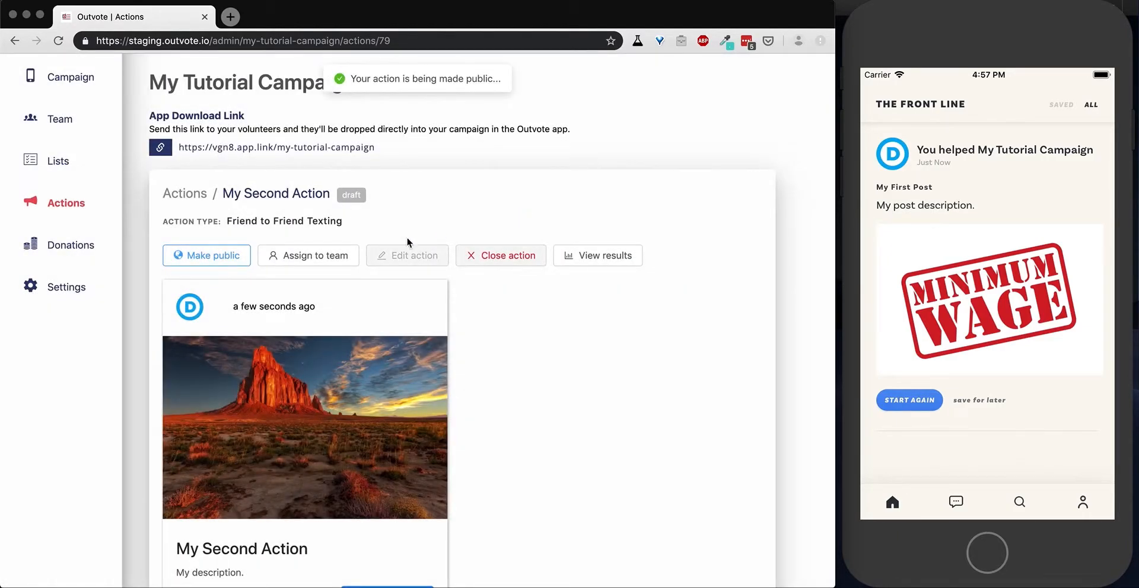
left_click(74, 208)
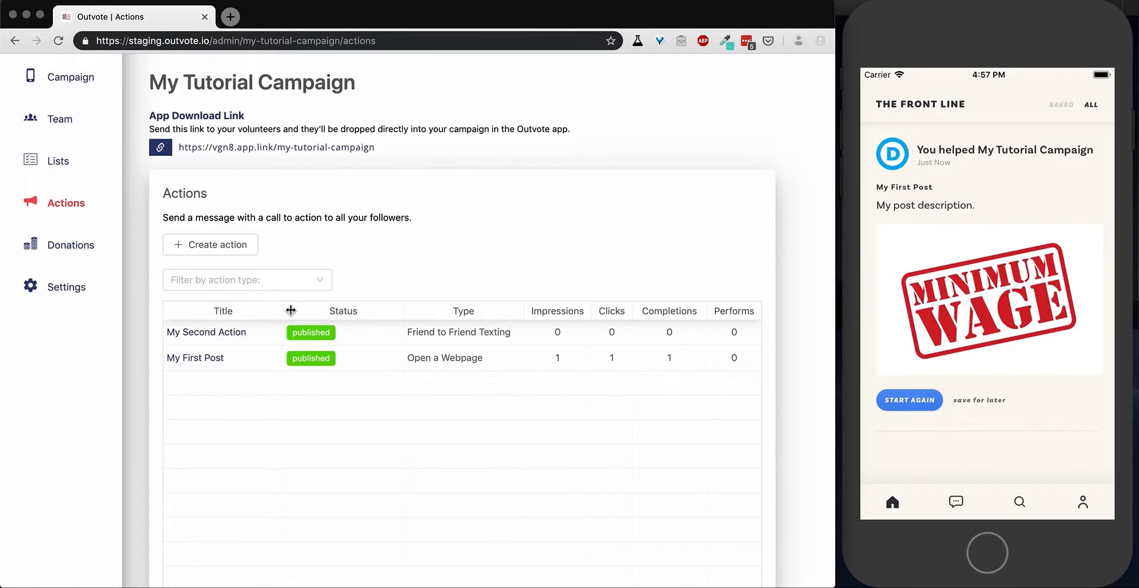
Switch to the mobile app, start Mobilize Friends for My Second Action and sync the phone contacts.
left_click(1029, 201)
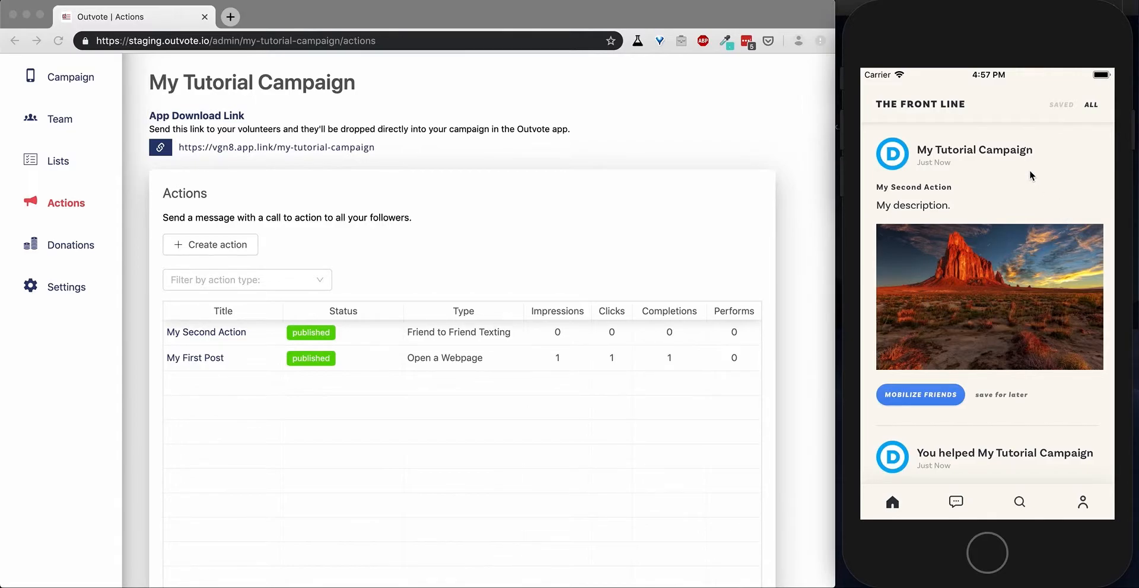
left_click(919, 396)
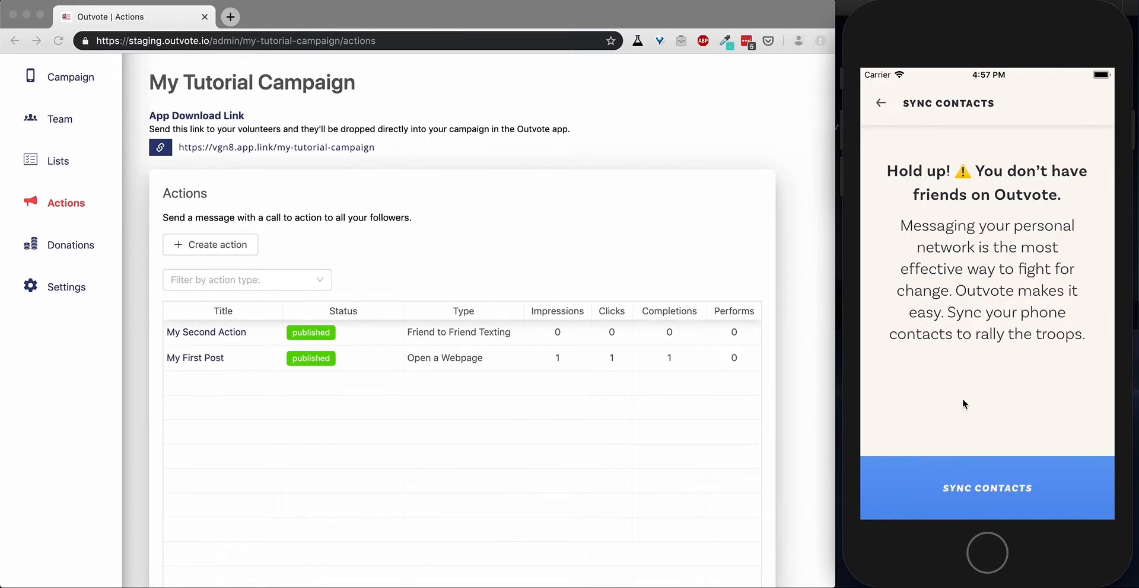
left_click(991, 492)
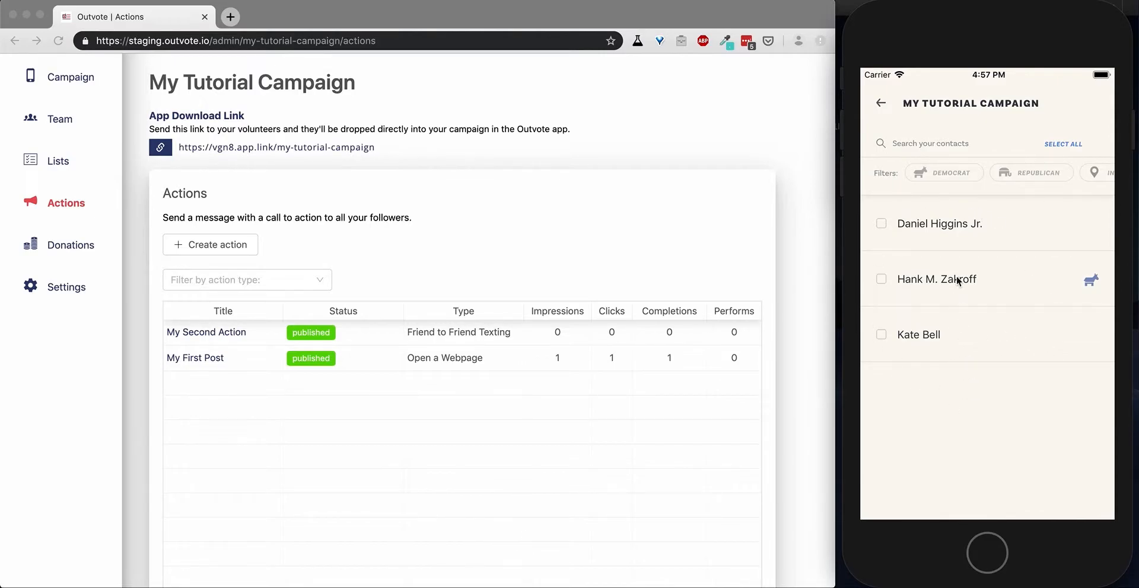
Select all three listed contacts as recipients and start the texting session.
left_click(880, 222)
left_click(884, 281)
left_click(882, 336)
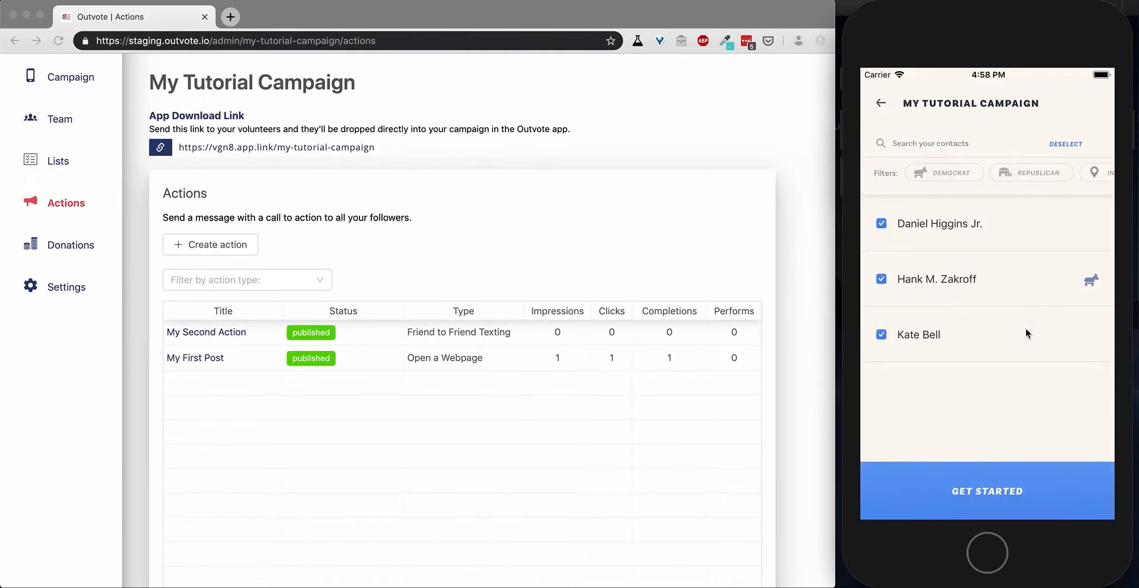
left_click(990, 496)
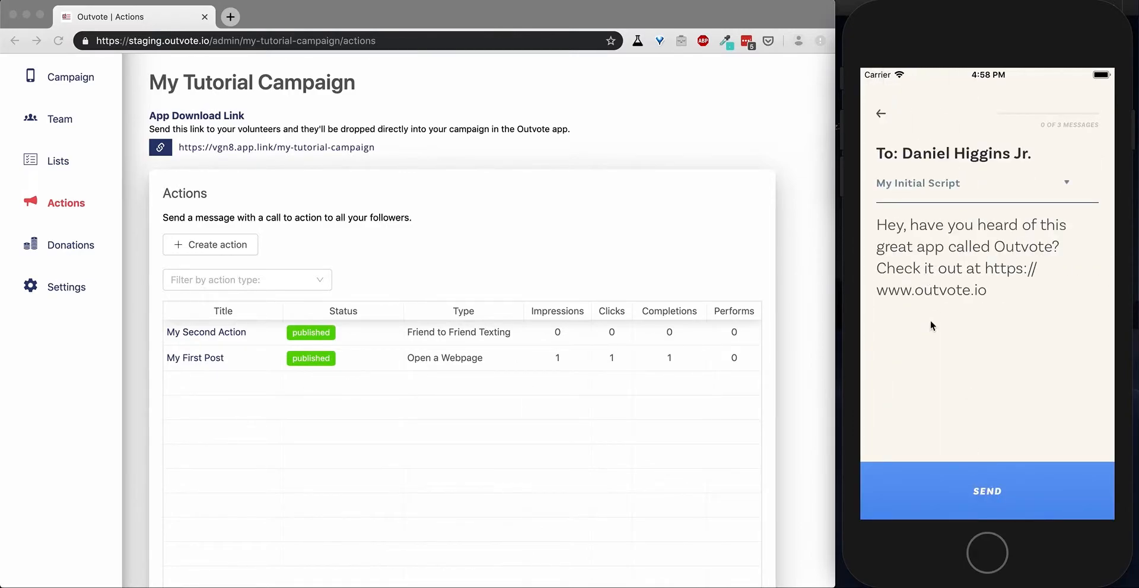
Try editing the first contact's message after the word "app".
left_click(966, 262)
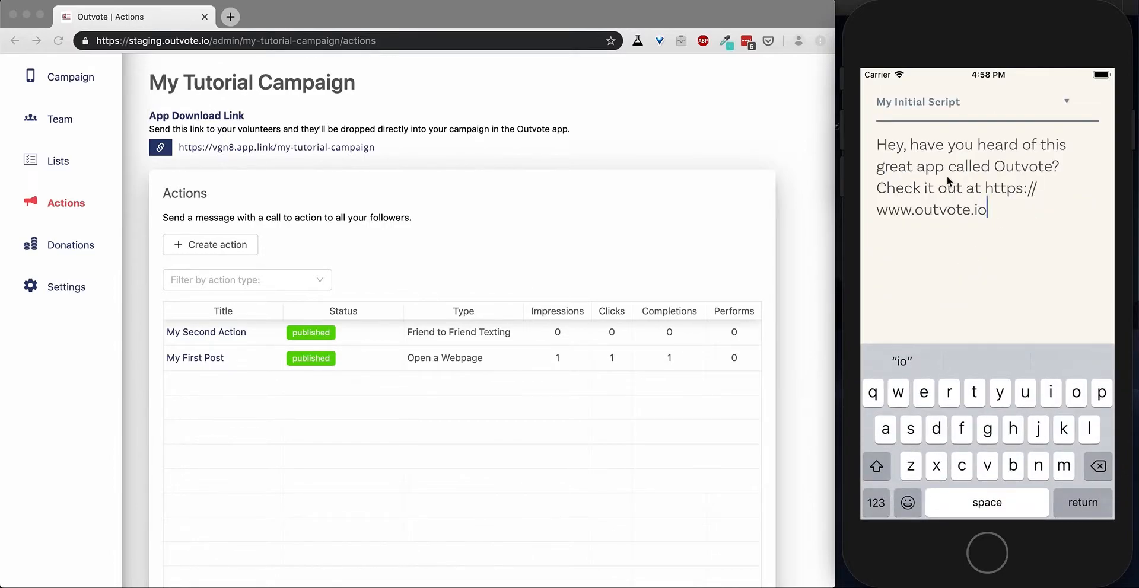
left_click(945, 168)
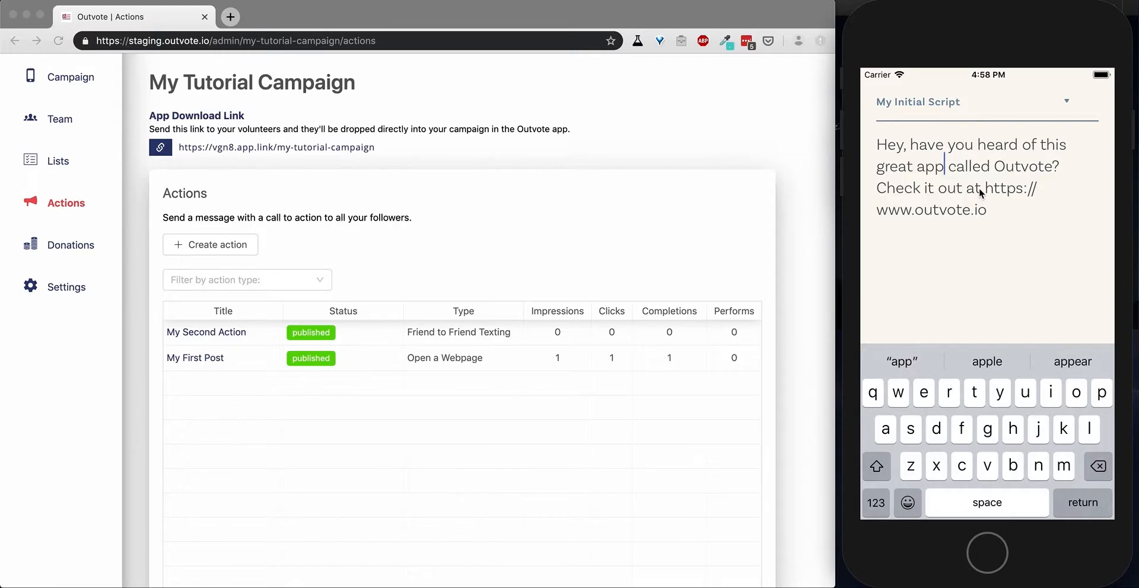
type("a")
key("BackSpace")
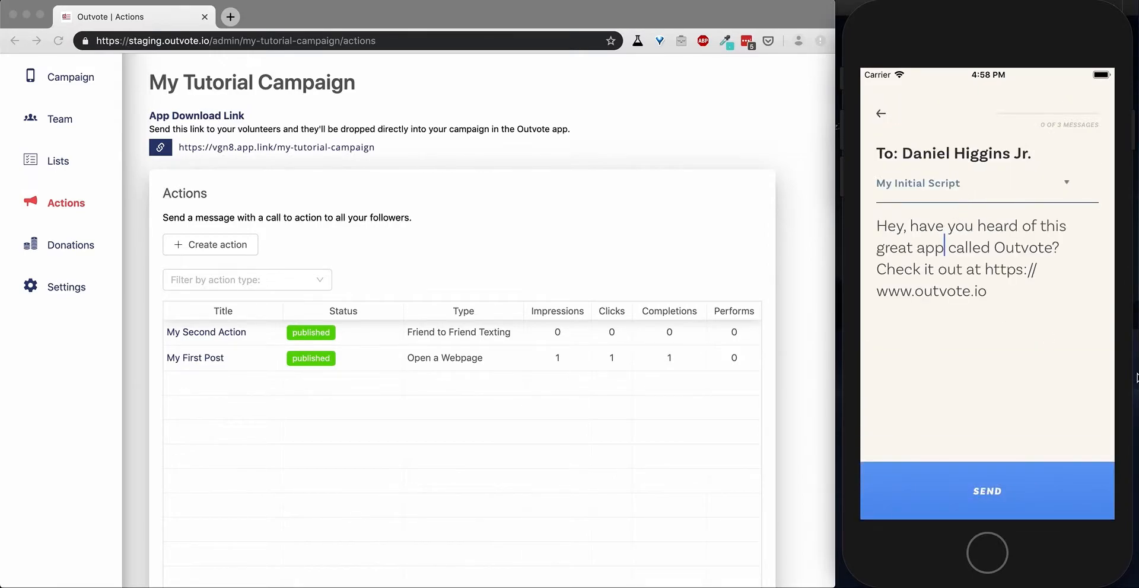
Pass the first contact's message to the phone's messaging app, check the prefilled text and return to Outvote.
left_click(989, 495)
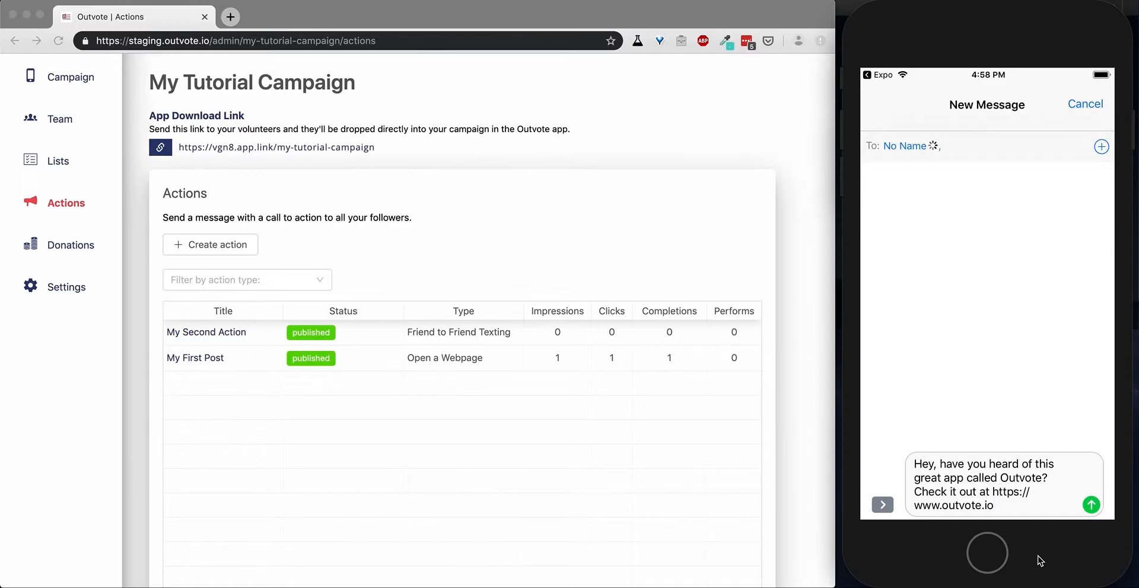
key("super+k")
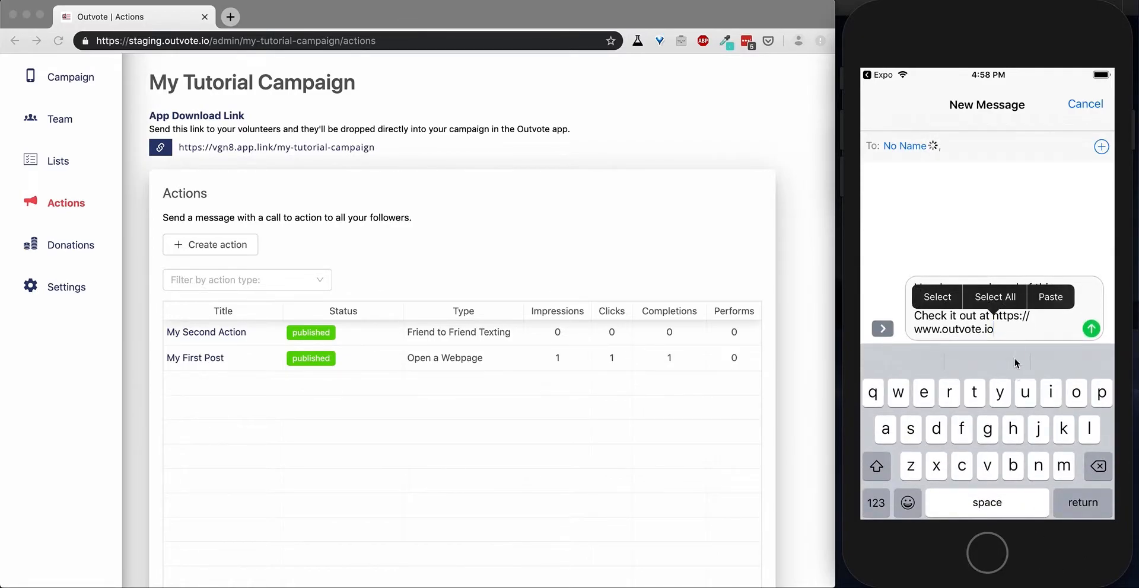
left_click(1018, 335)
left_click(965, 304)
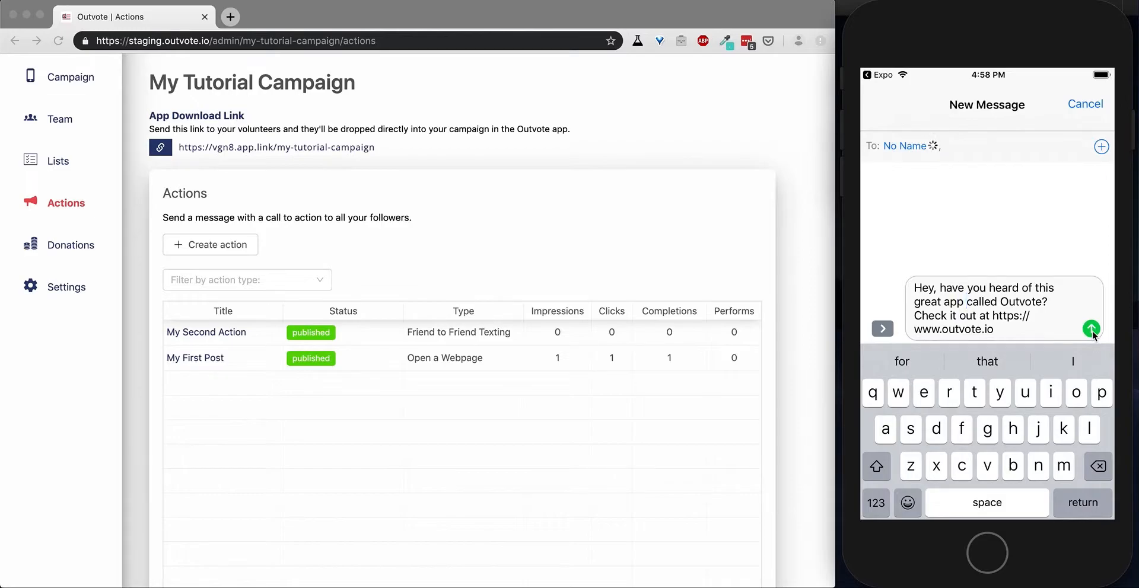
left_click(878, 76)
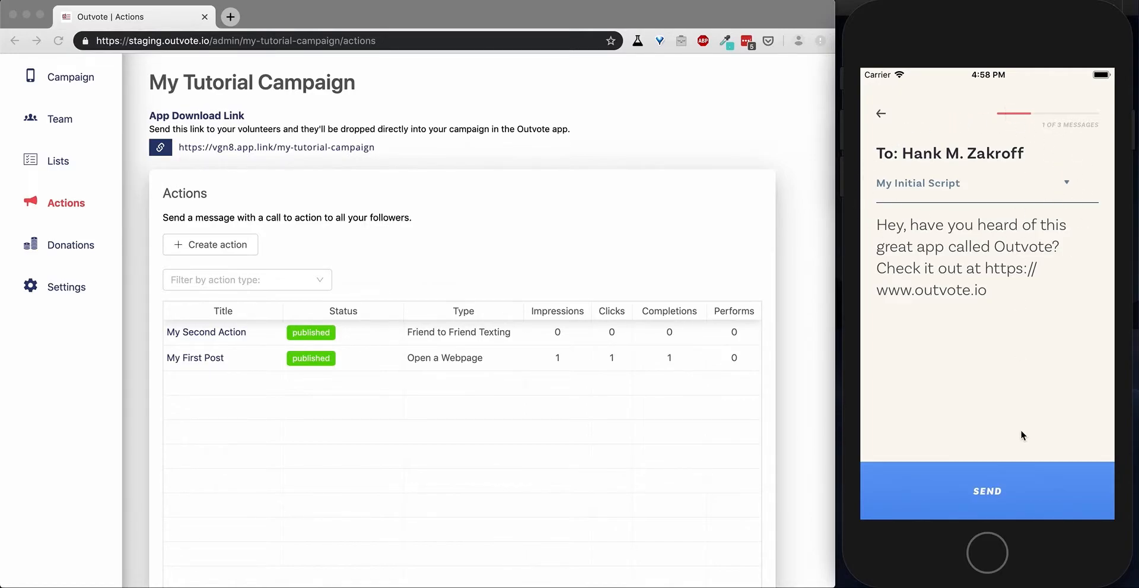
Pass the initial script to the messaging app for the second and third contacts, returning to Outvote after each.
left_click(986, 496)
left_click(882, 75)
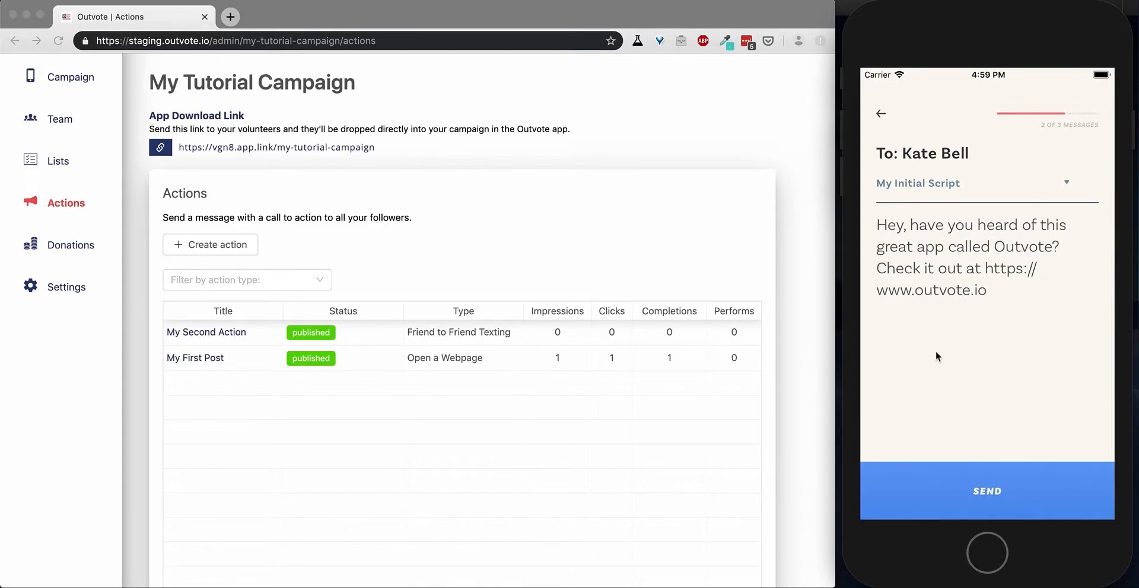
left_click(992, 497)
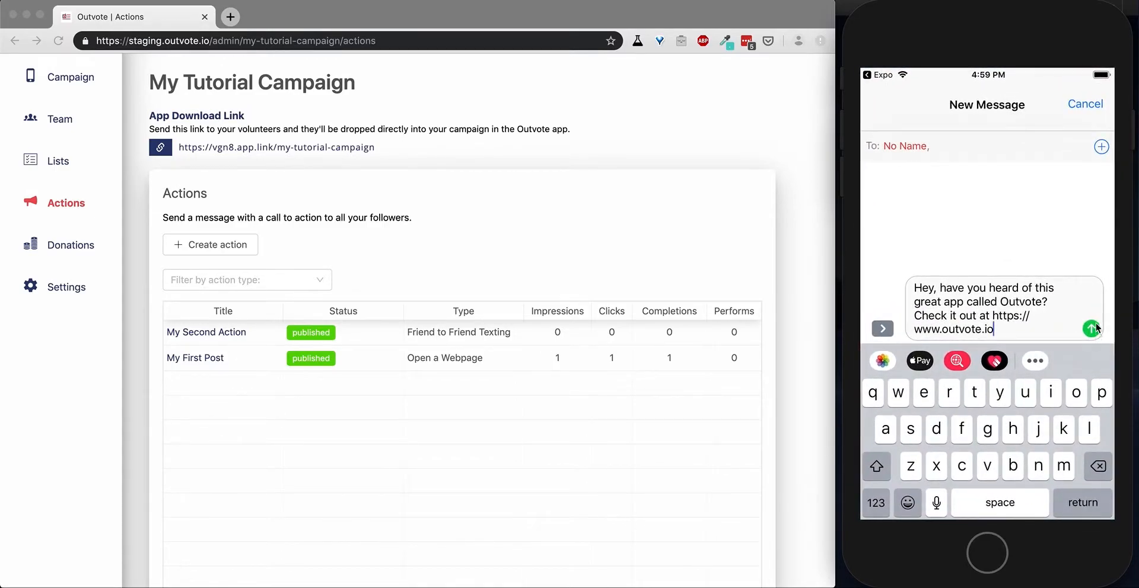
left_click(882, 76)
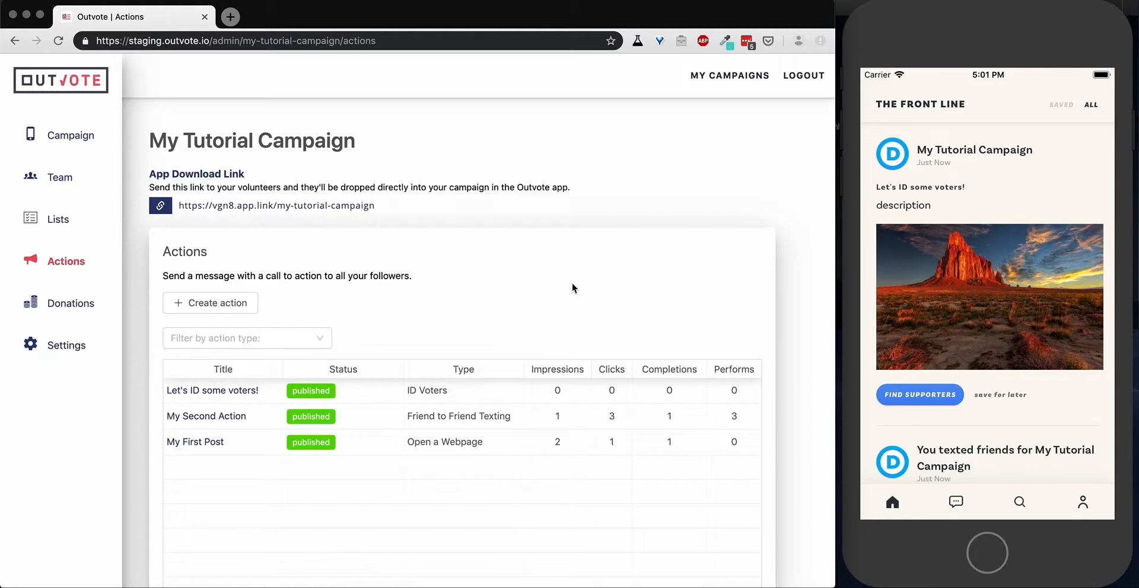
In the web admin, start a new campaign action and set its type to Social Sharing.
left_click(238, 309)
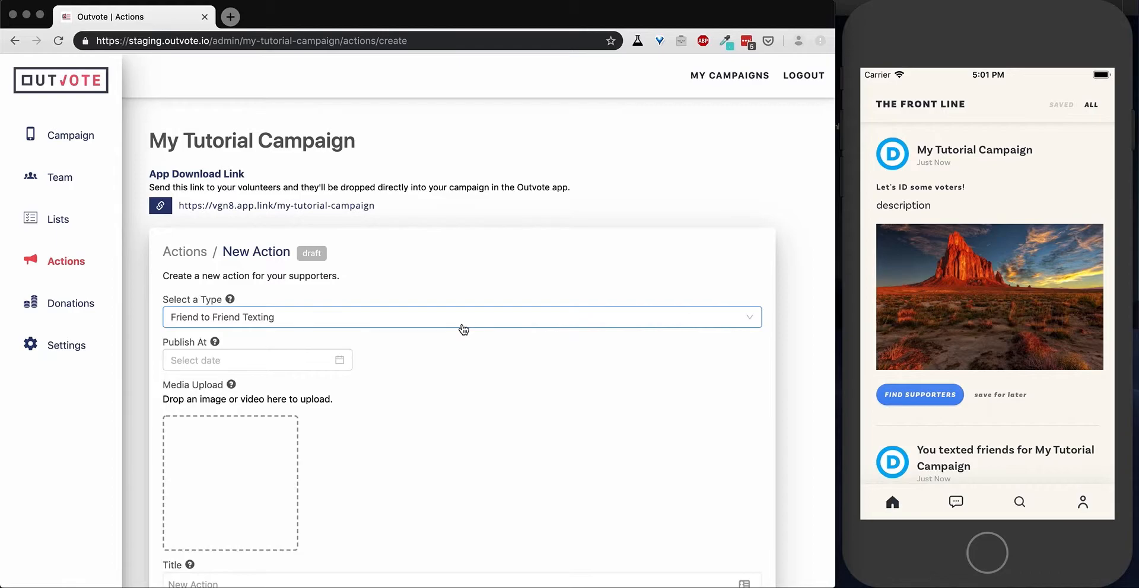
left_click(467, 324)
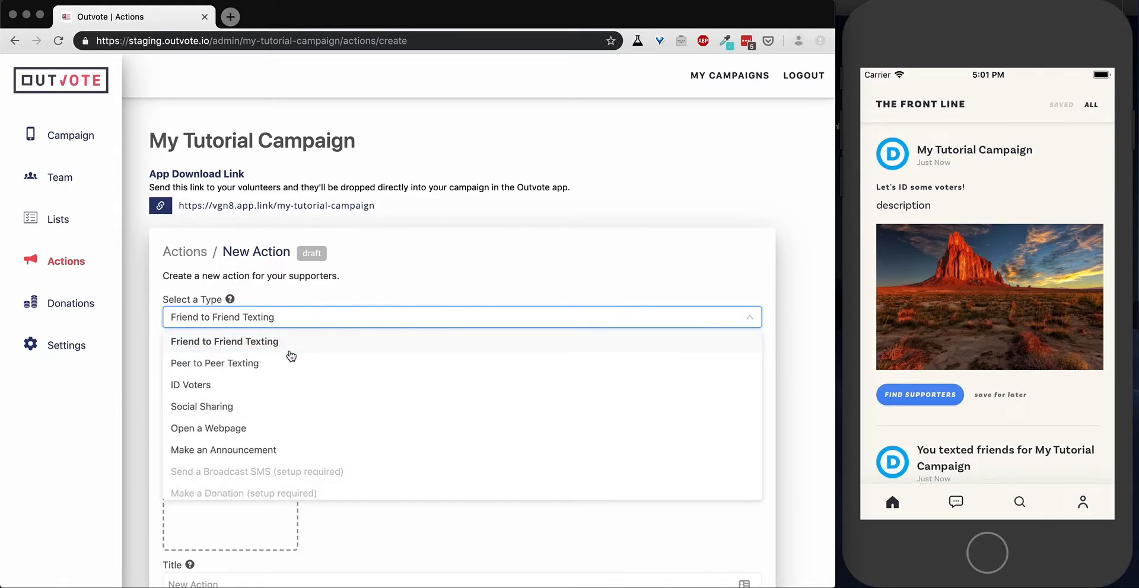
left_click(218, 408)
Upload NM.jpg from the Client Collateral folder as the Social Sharing action's media.
scroll(461, 444, "down", 3)
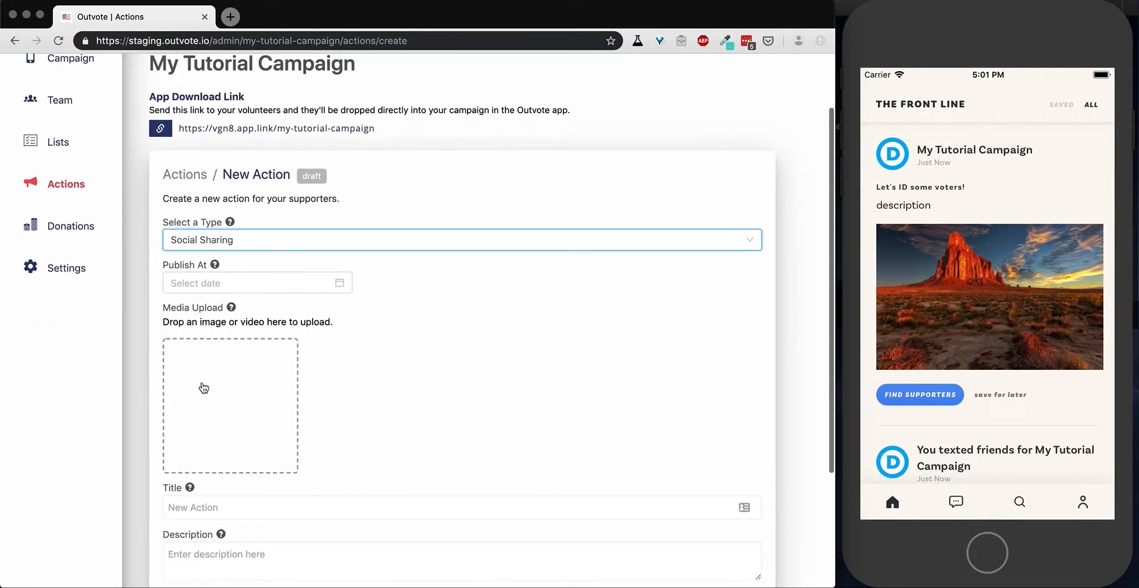
left_click(193, 383)
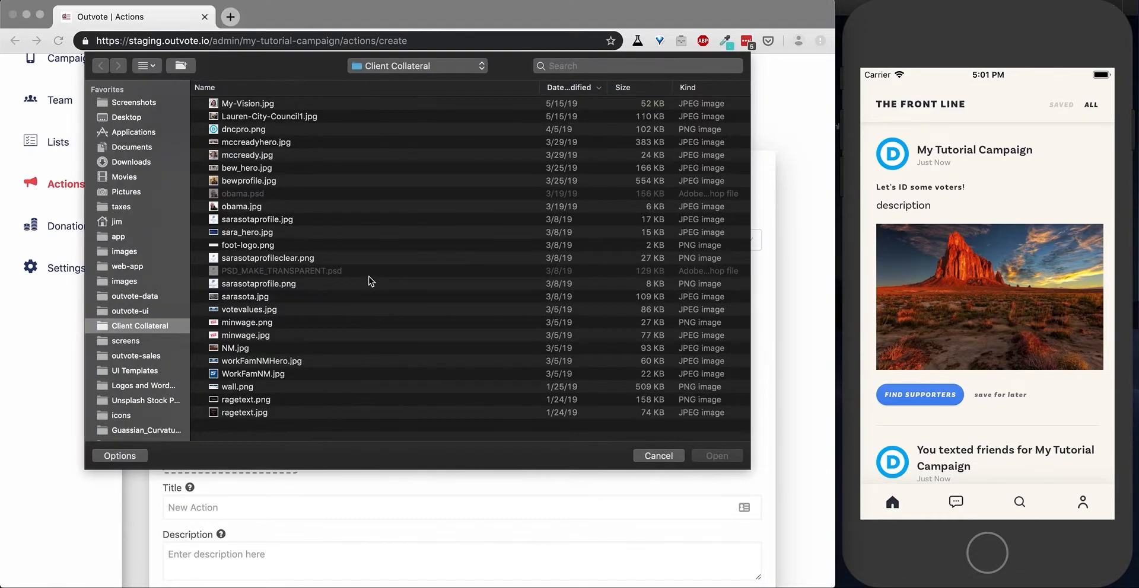
left_click(231, 350)
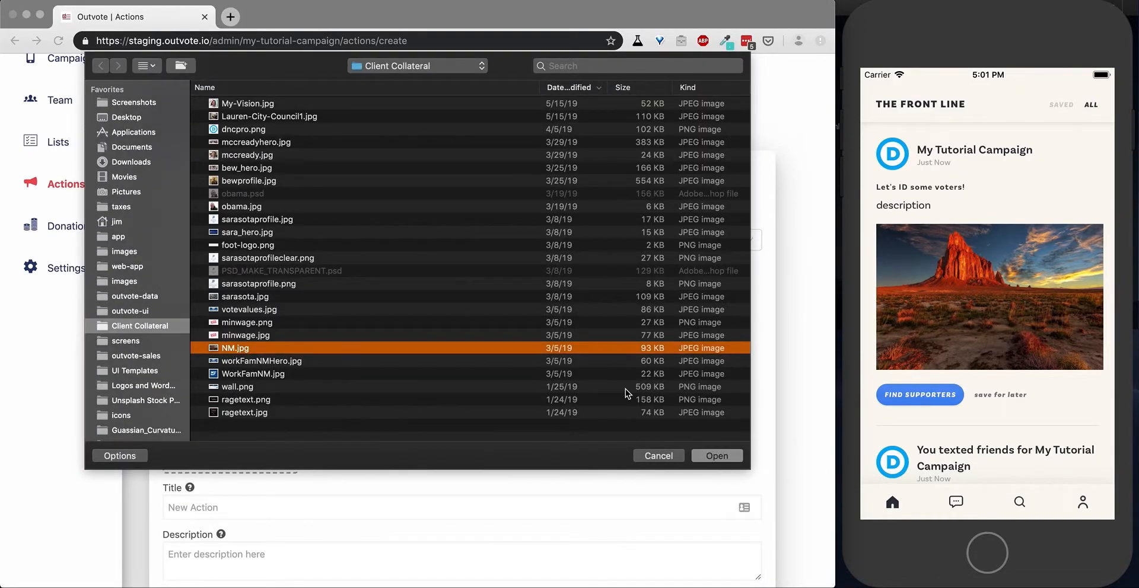
left_click(716, 456)
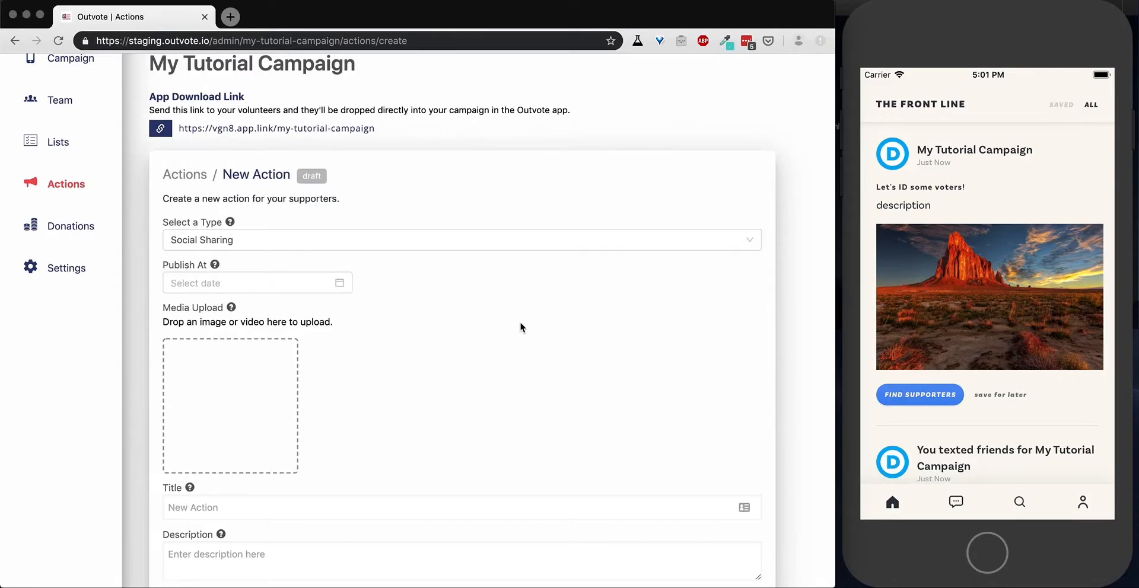
Title the action "Please share this link!" and describe it as "Description of what we're sharing and why".
scroll(519, 324, "down", 3)
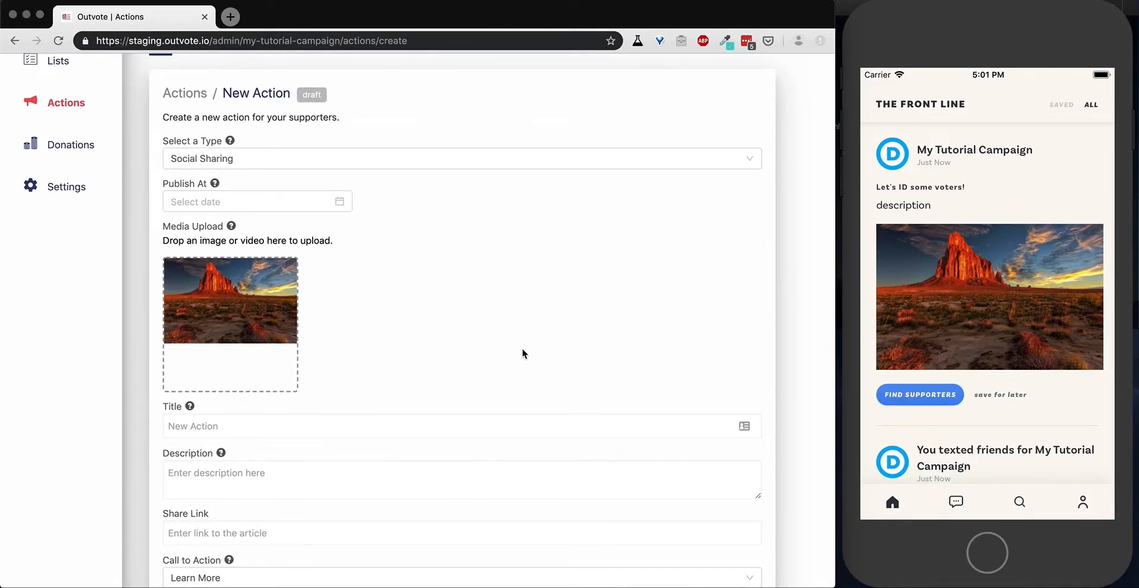
left_click(270, 427)
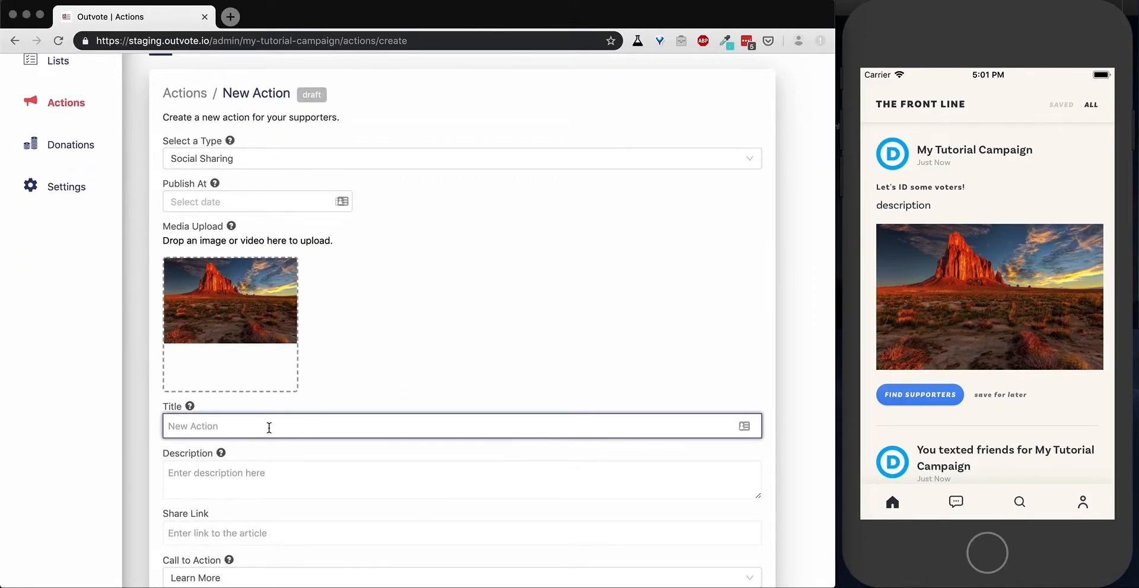
type("Please share this link!")
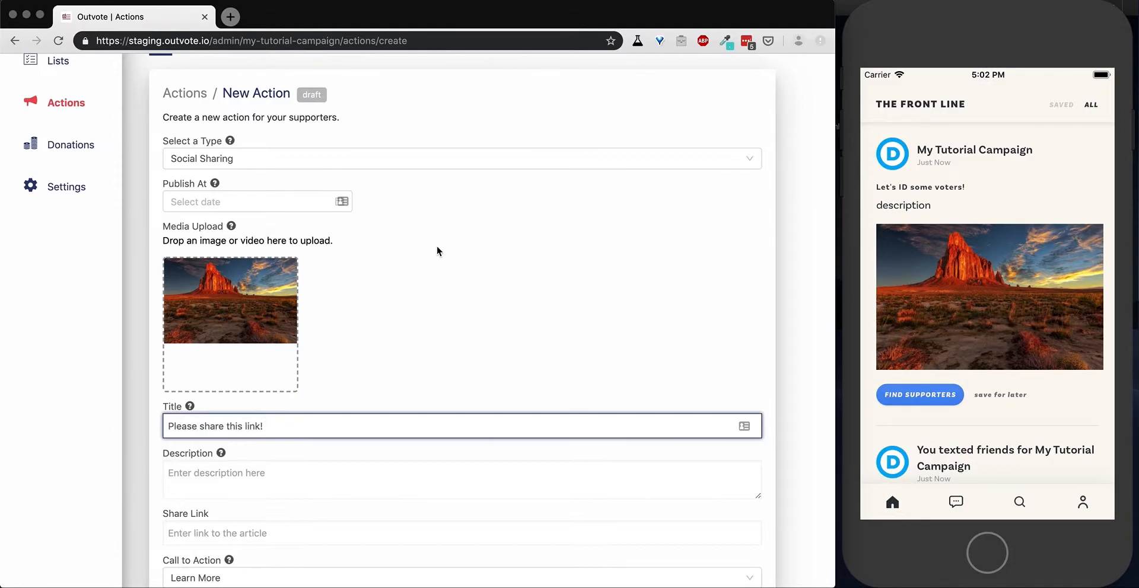
scroll(437, 252, "down", 3)
left_click(290, 402)
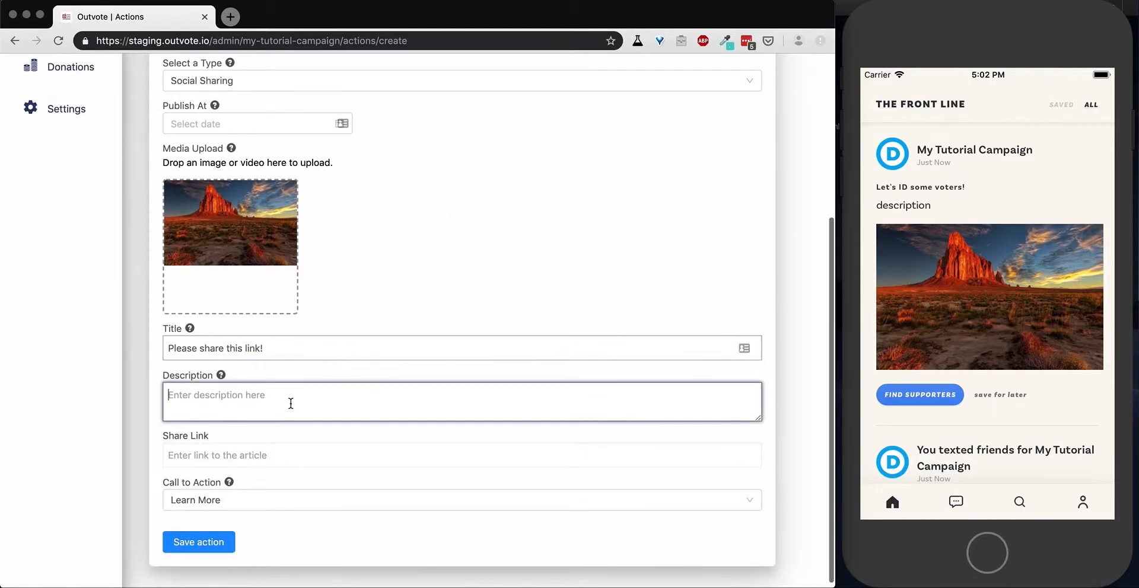
type("Description")
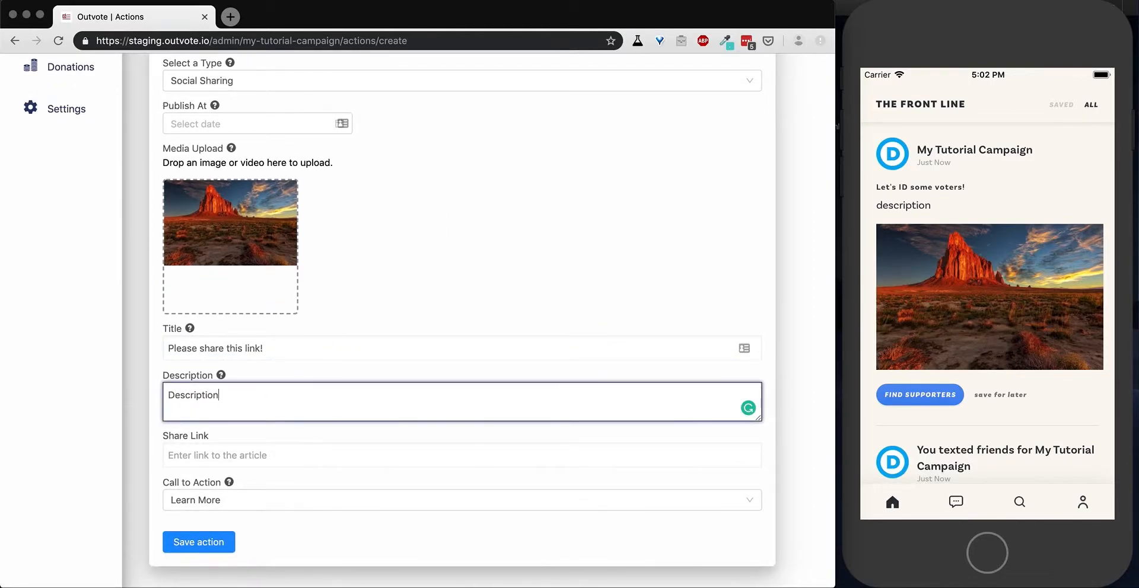
type(" of what we're sharing")
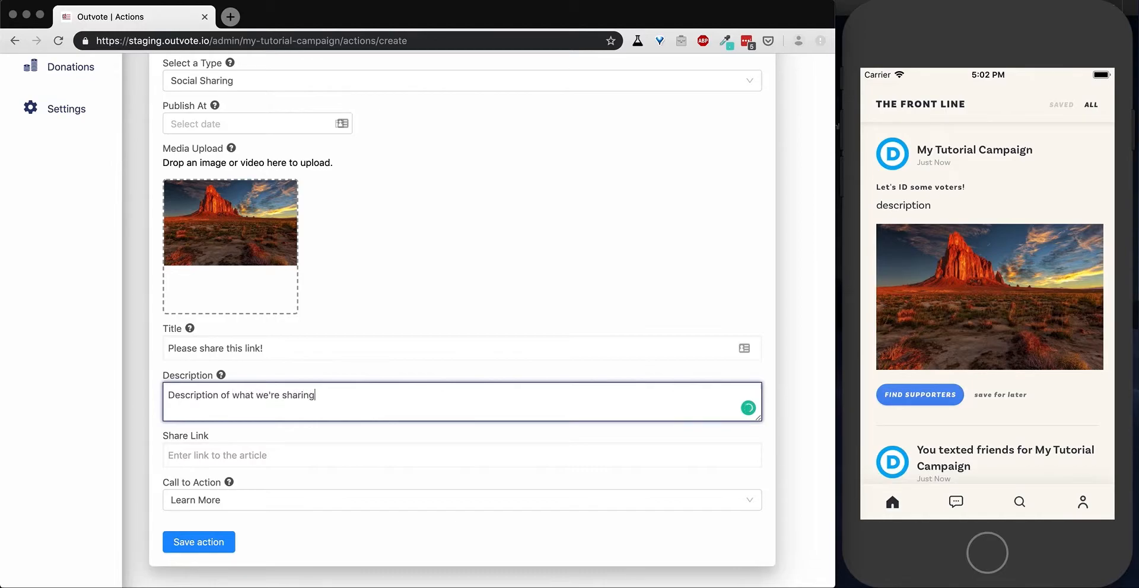
type(" and why")
left_click(256, 456)
type("https:/")
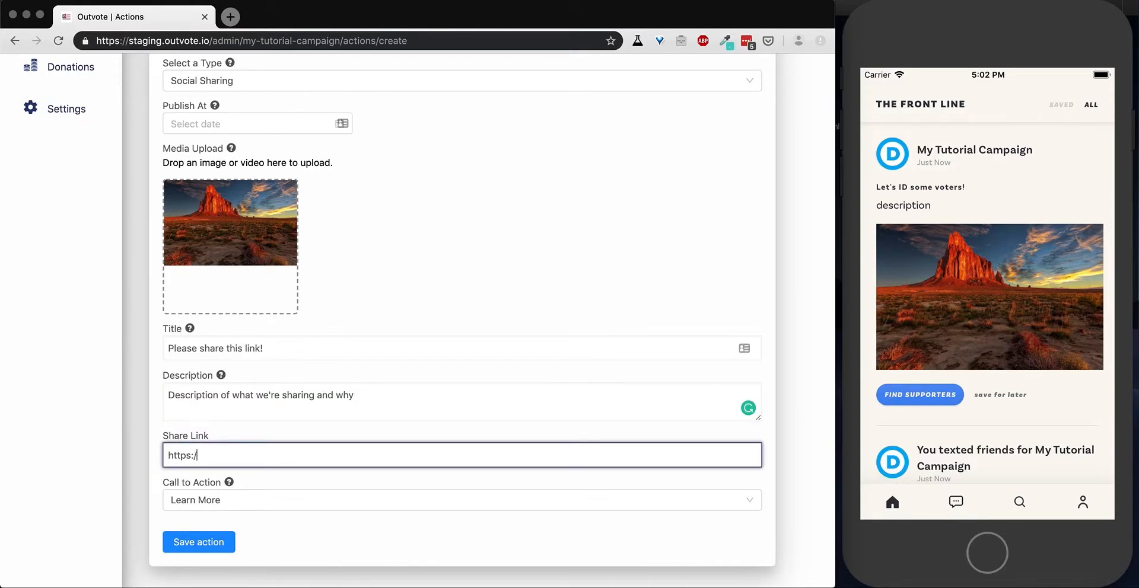
type("/www.google.com")
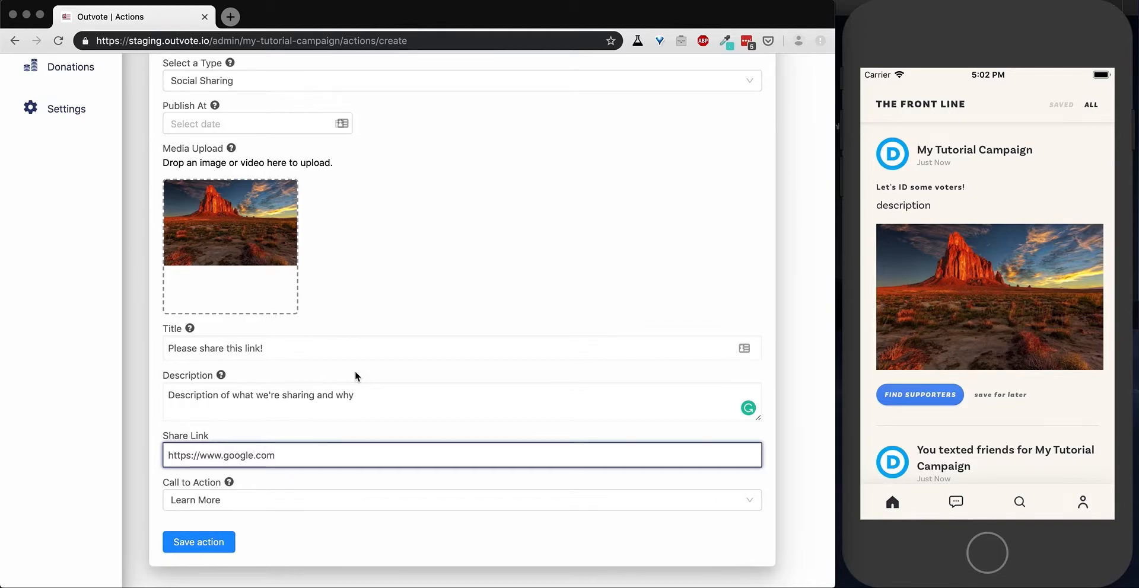
left_click(246, 501)
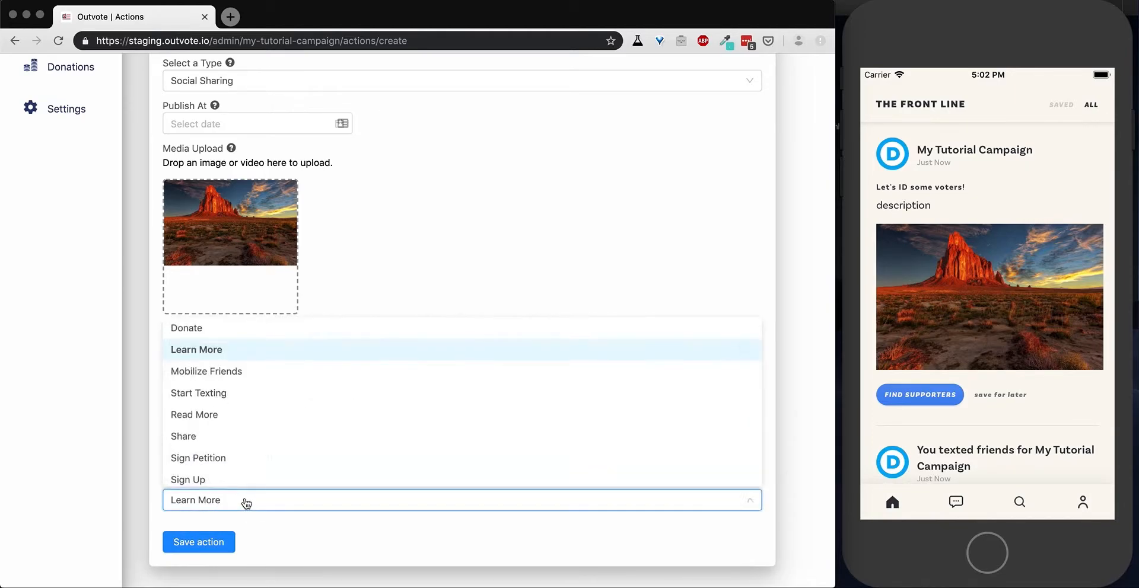
left_click(233, 433)
left_click(198, 542)
Make the "Please share this link!" draft public and return to the actions list.
scroll(364, 322, "up", 5)
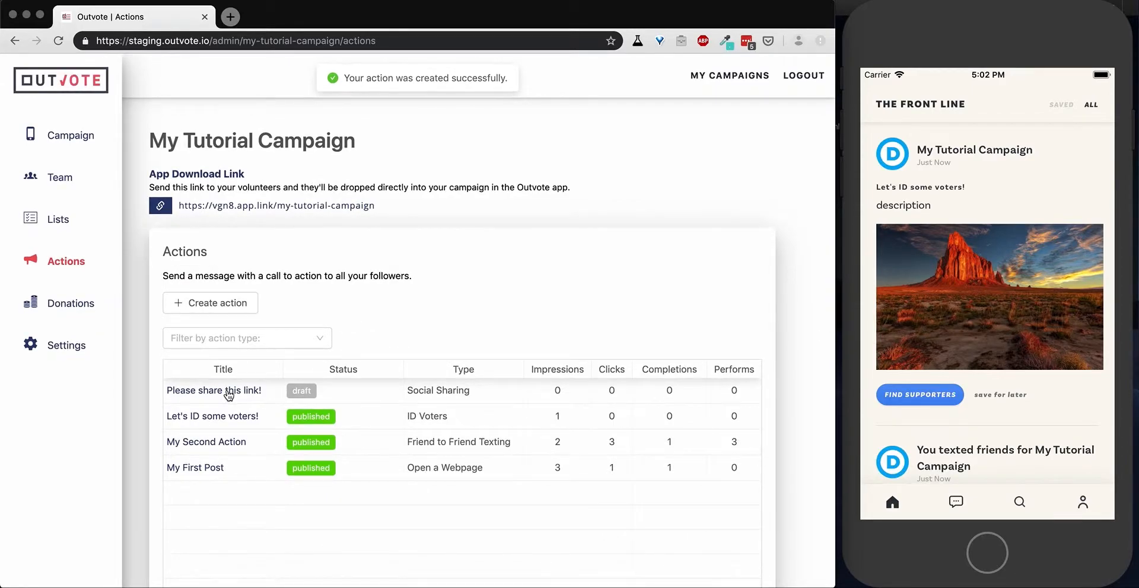
left_click(229, 392)
left_click(212, 318)
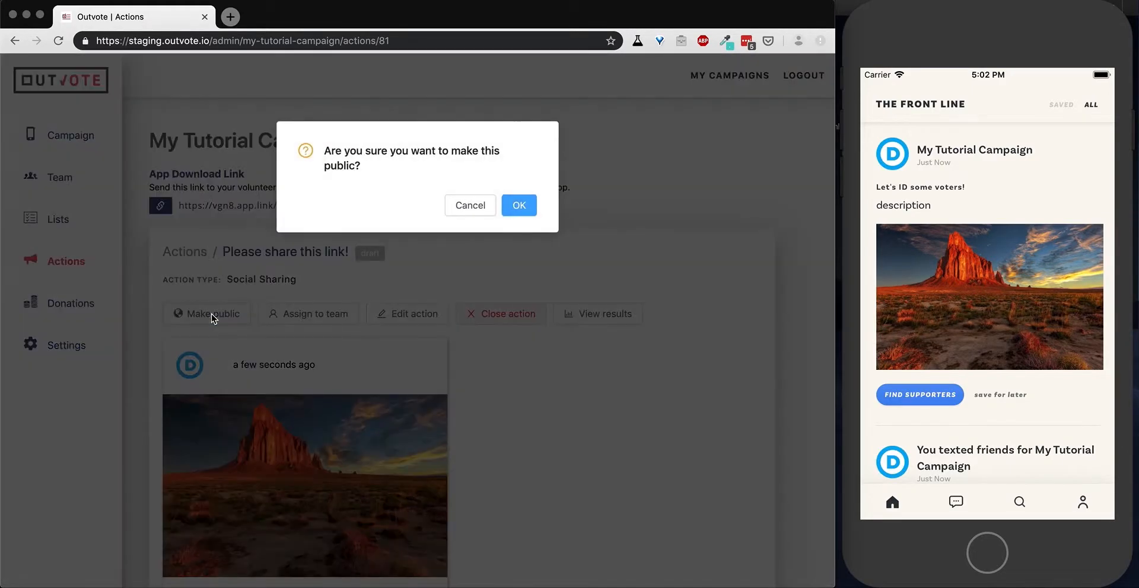
left_click(526, 208)
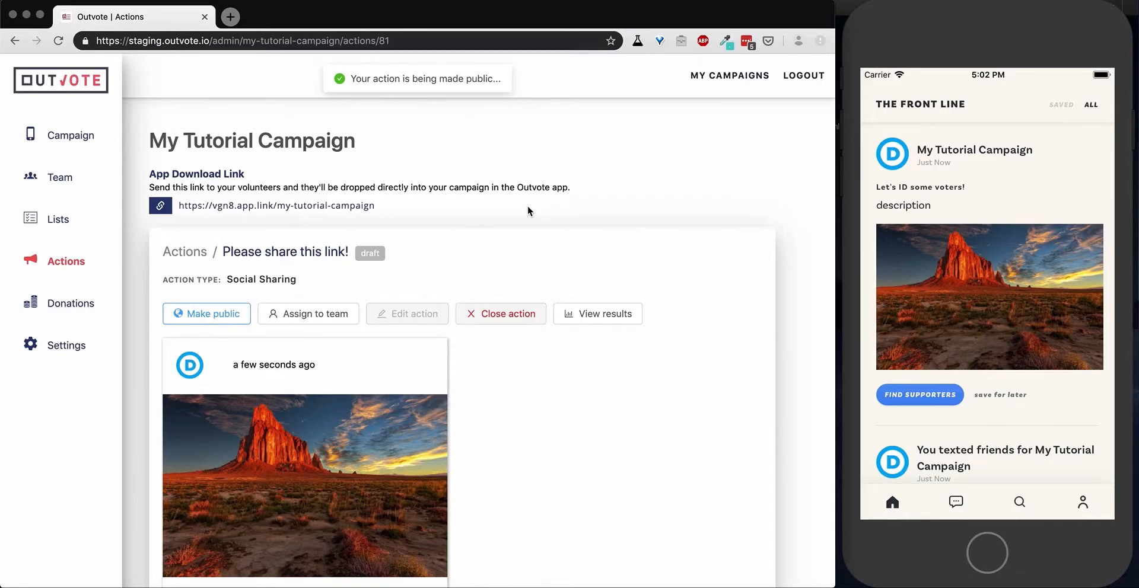
left_click(70, 262)
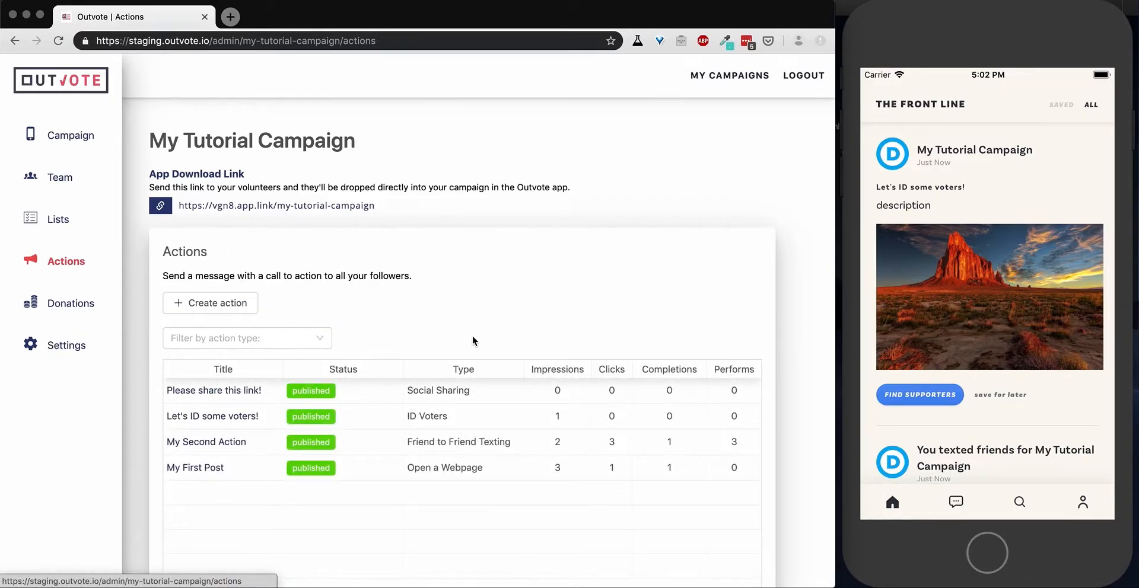
In the mobile app, refresh the feed, share the new action's link by copying it, and report that sharing worked.
left_click_drag(977, 217, 1007, 460)
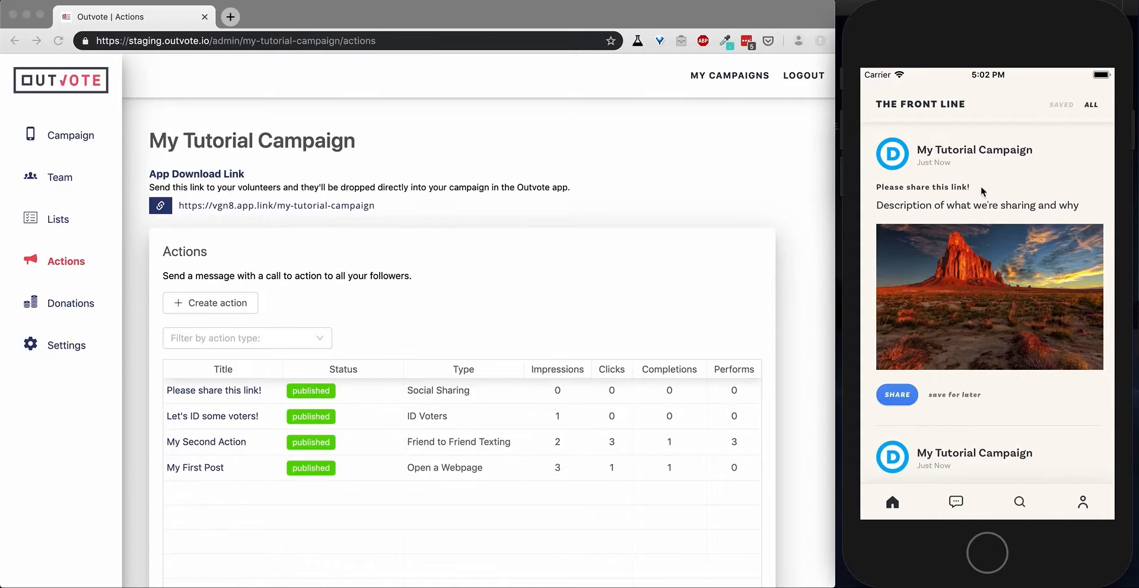
left_click(897, 396)
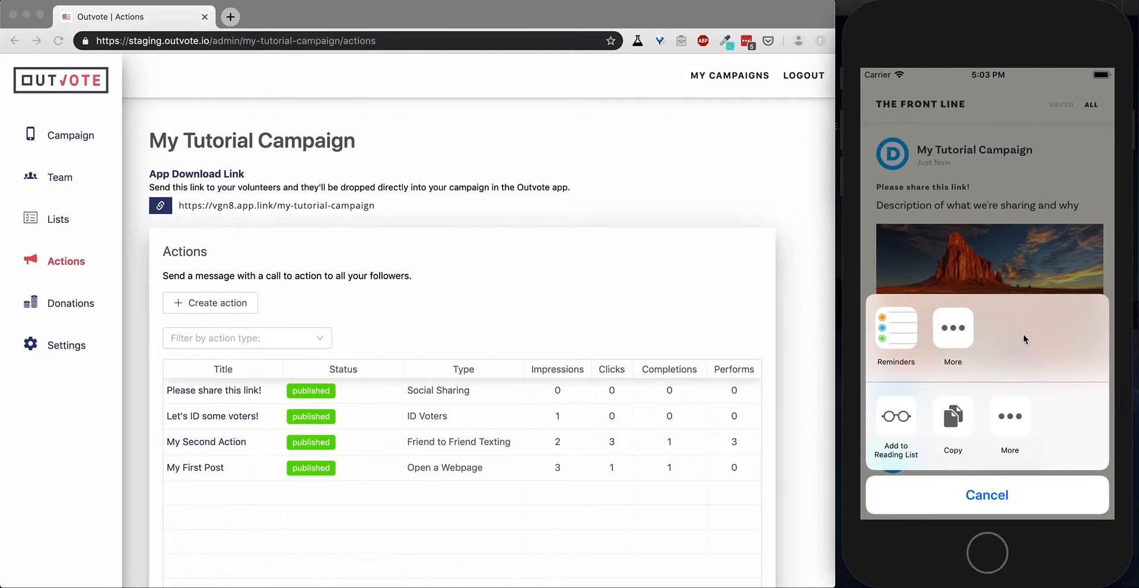
left_click(952, 418)
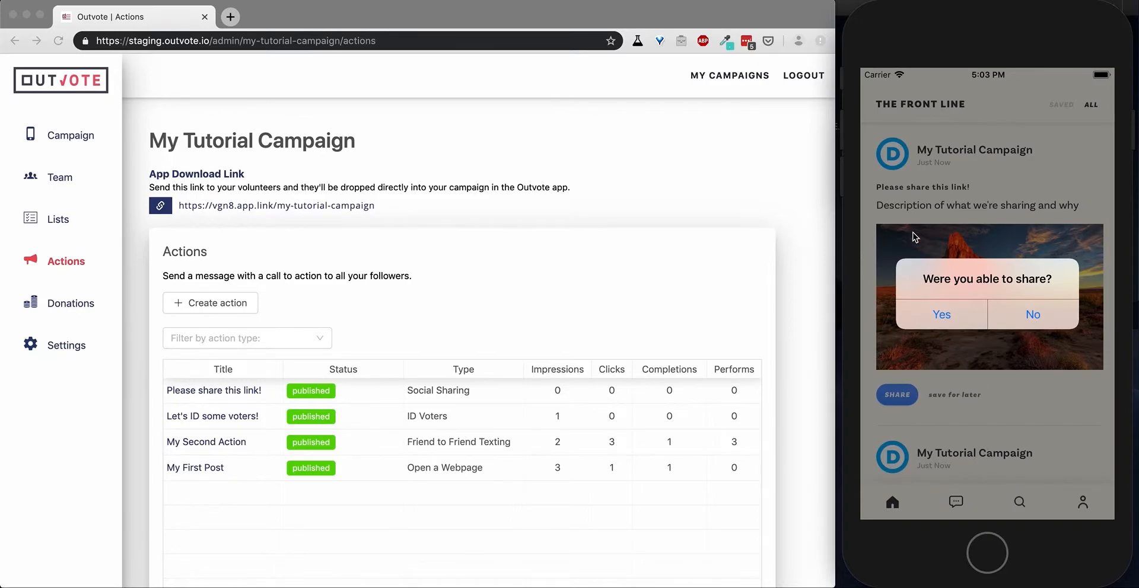
left_click(937, 316)
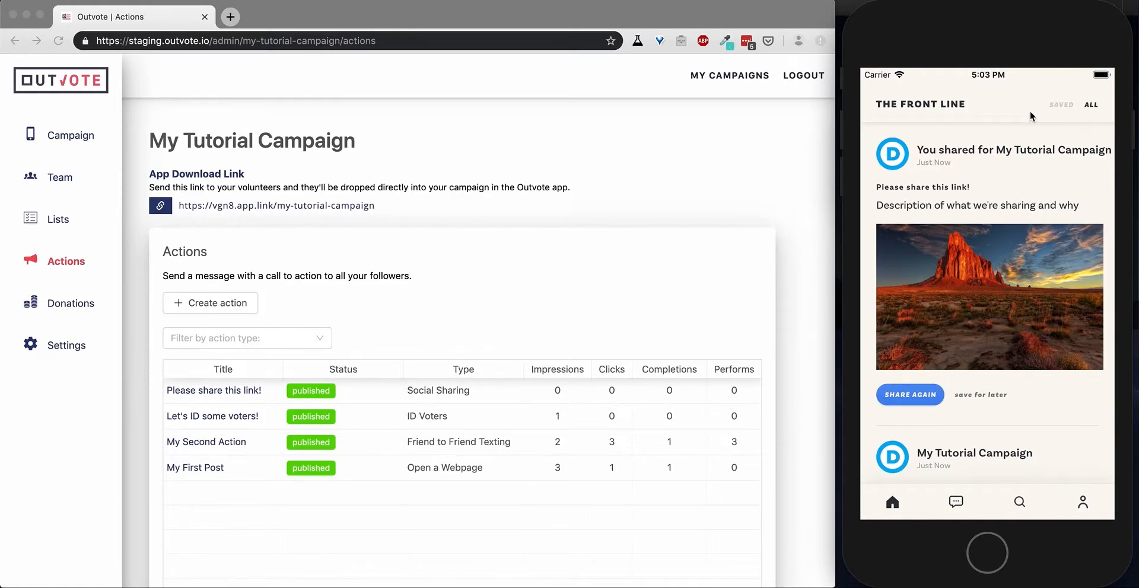
In the web admin, open the import form for a new contact list and examine its CSV column requirements.
left_click(528, 226)
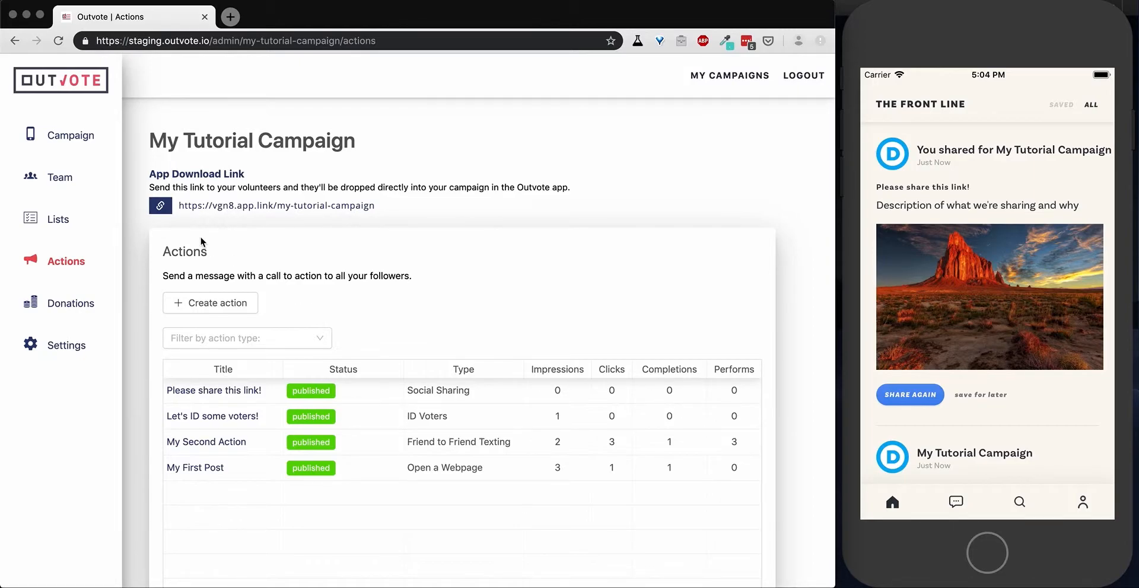
left_click(56, 223)
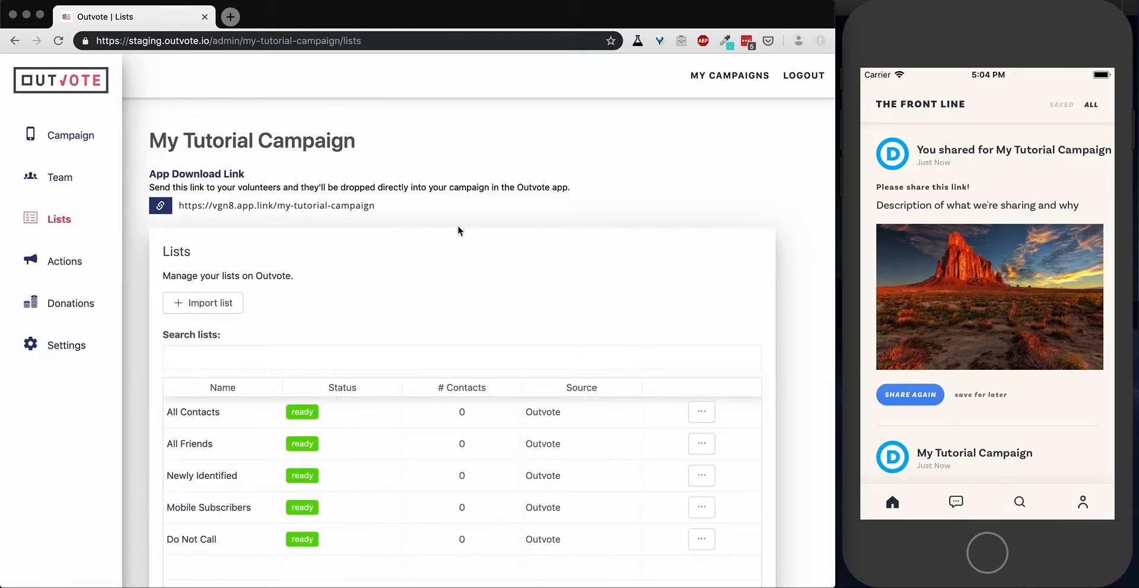
left_click(205, 304)
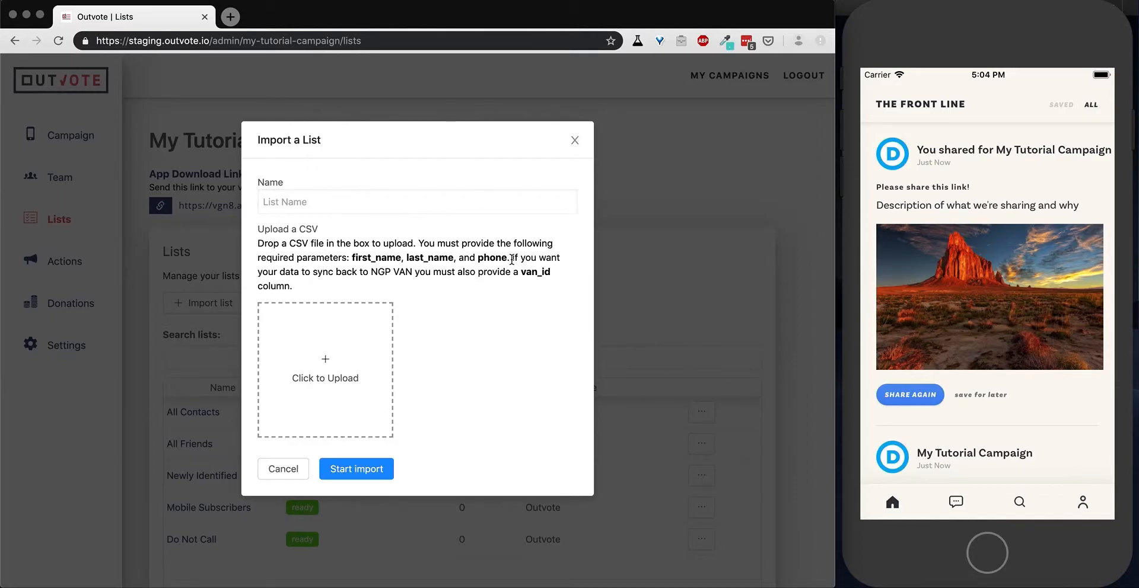
left_click(289, 244)
left_click_drag(290, 244, 308, 244)
left_click_drag(552, 273, 521, 273)
left_click(443, 252)
Switch to OpenOffice, create a blank spreadsheet and place its window below the import form's column requirements.
key("super+space")
type("open off")
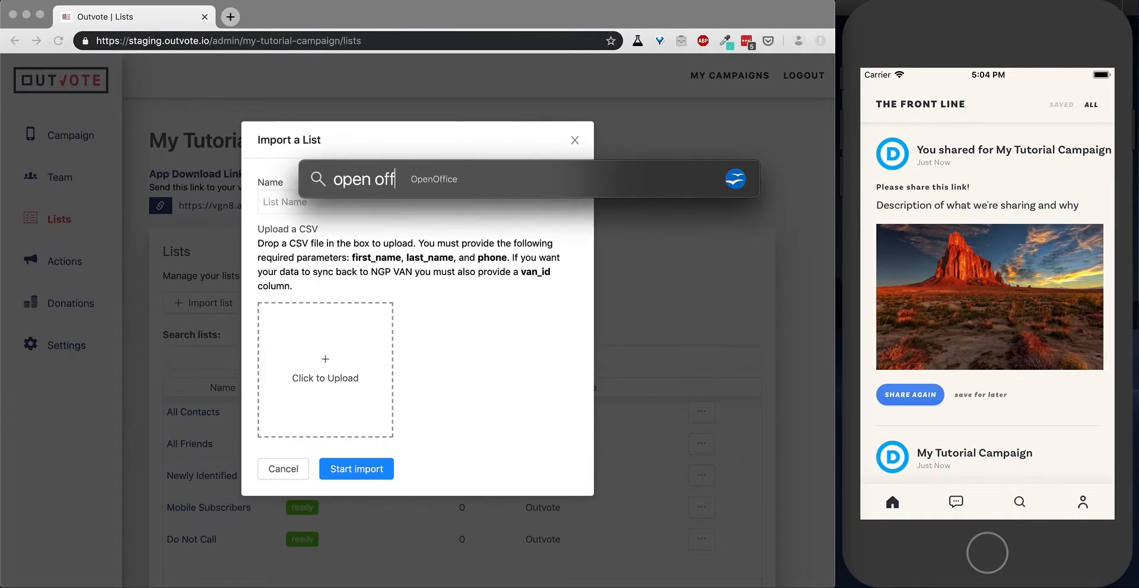
key("Return")
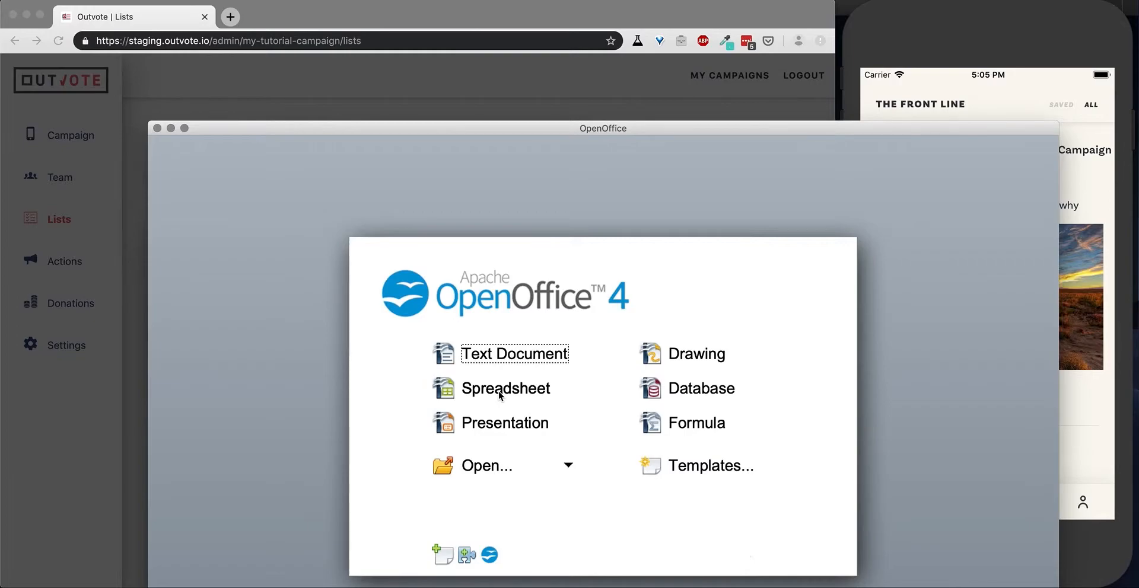
left_click(451, 396)
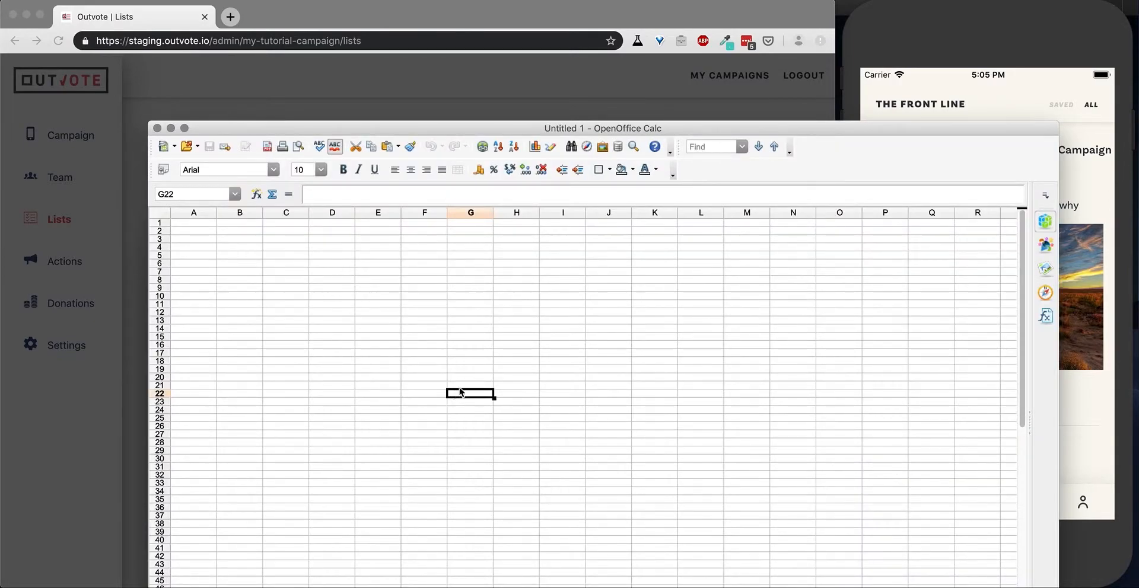
left_click_drag(250, 128, 262, 297)
left_click(206, 394)
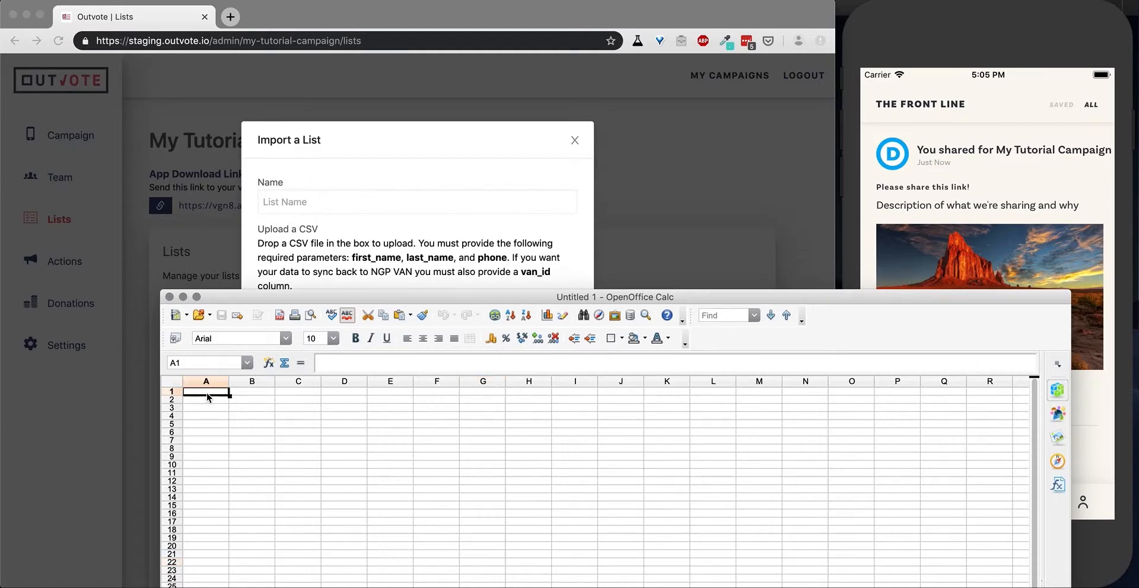
Enter the column headers first_name, last_name and phone in cells A1 to C1.
type("first_name")
left_click(246, 393)
type("last")
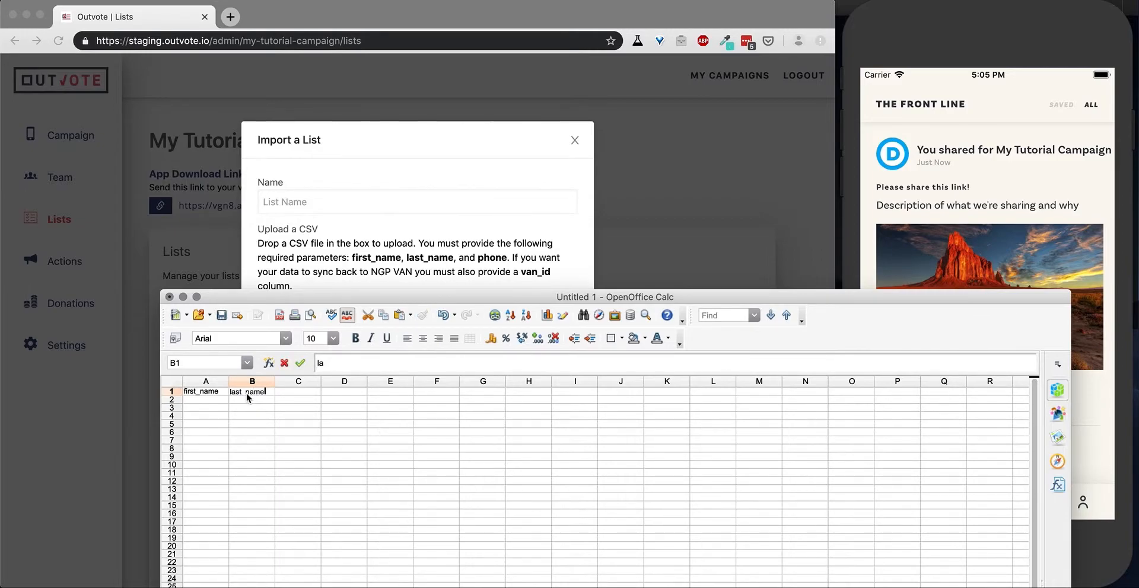
left_click(299, 393)
type("phone")
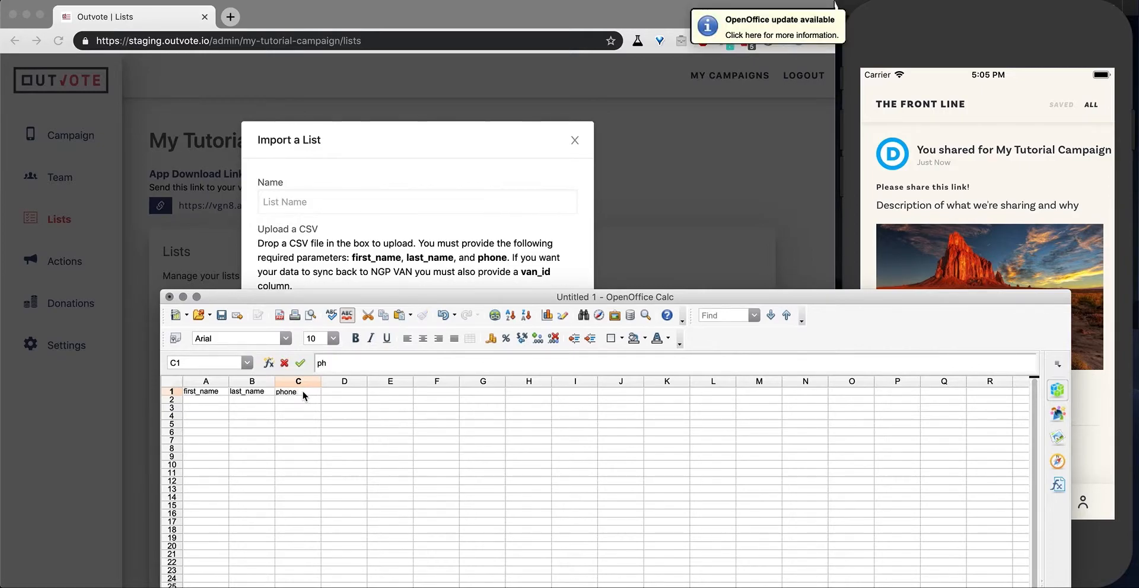
left_click(326, 437)
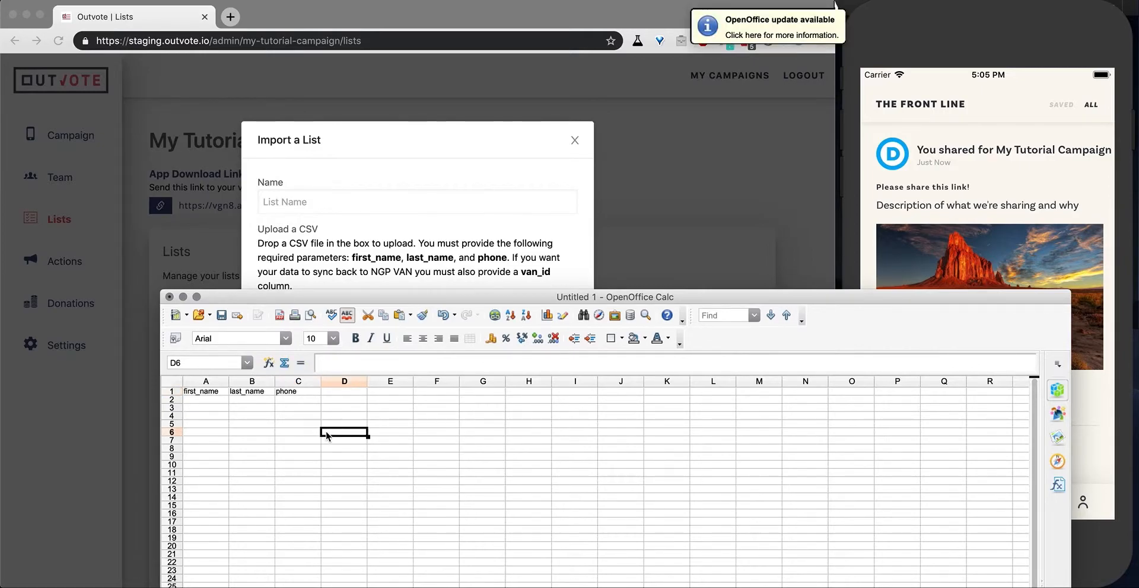
Enter the first and last names of two sample contacts in rows 2 and 3.
left_click(203, 401)
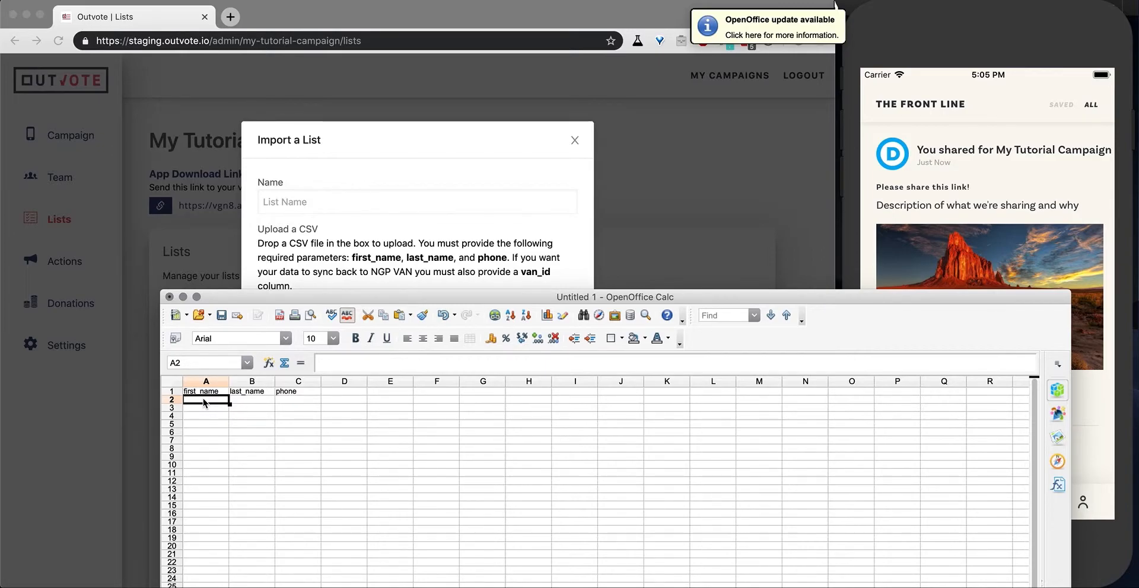
type("John")
left_click(239, 403)
type("D")
left_click(221, 409)
type("Jane")
left_click(254, 409)
type("Doe")
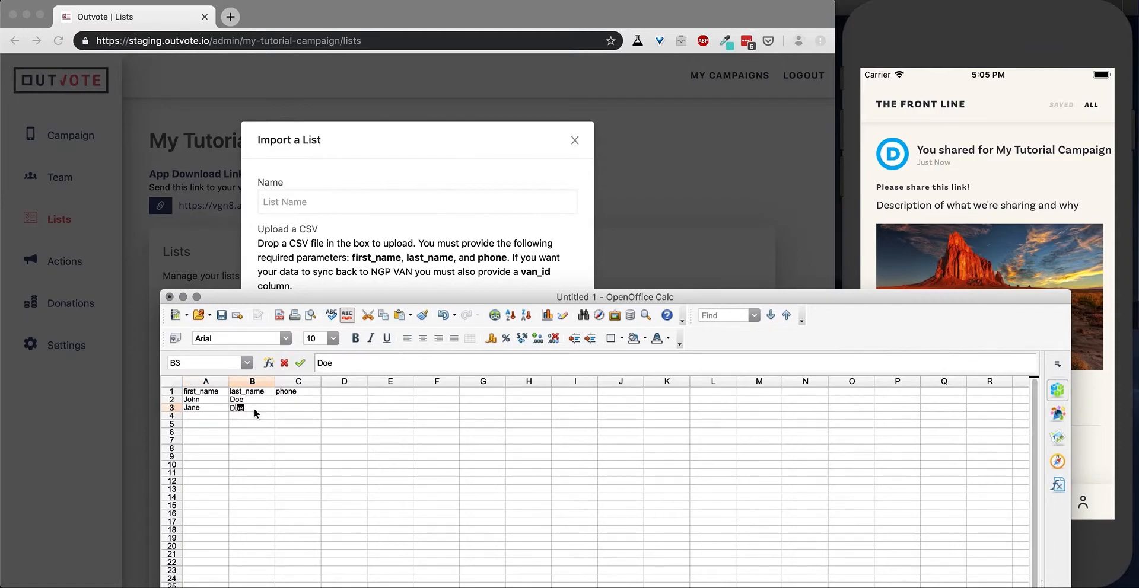
Enter the first contact's phone number in cell C2 as digits only, without dashes.
left_click(292, 401)
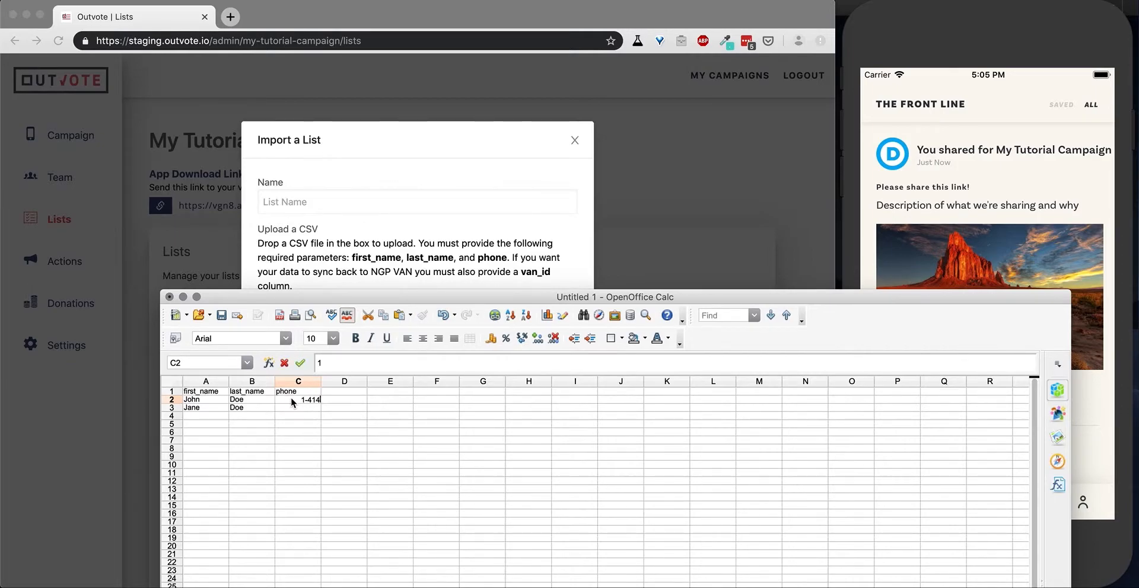
type("1-414-581-")
key("BackSpace")
key("BackSpace")
key("BackSpace")
key("BackSpace")
key("BackSpace")
key("BackSpace")
key("BackSpace")
key("BackSpace")
key("BackSpace")
type("414581111")
key("Left")
key("Left")
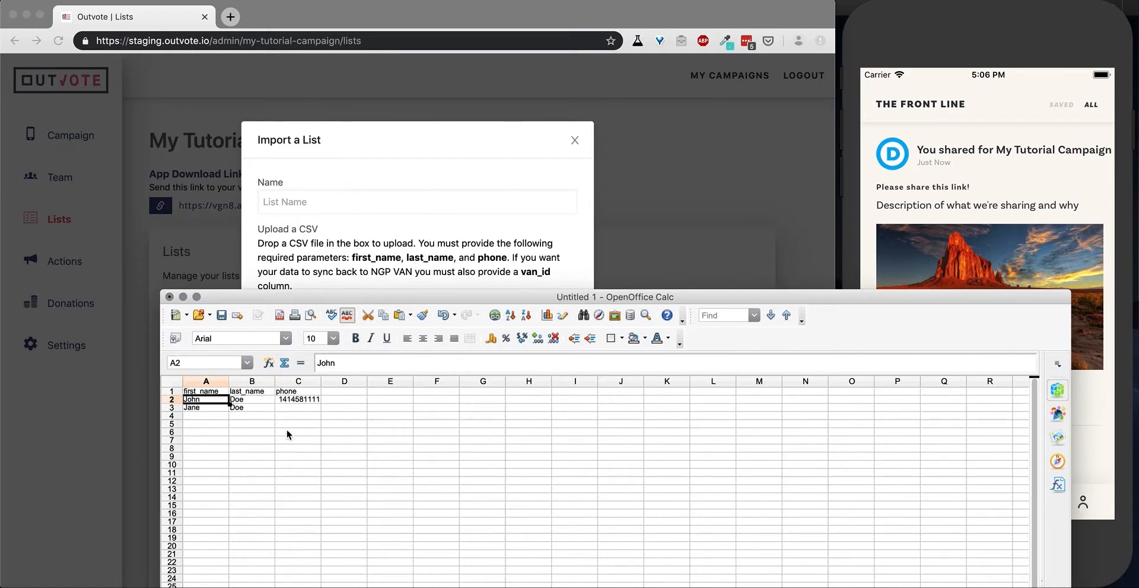
Correct the first contact's phone number in cell C2 so it has the full number of digits.
double_click(304, 402)
key("BackSpace")
key("BackSpace")
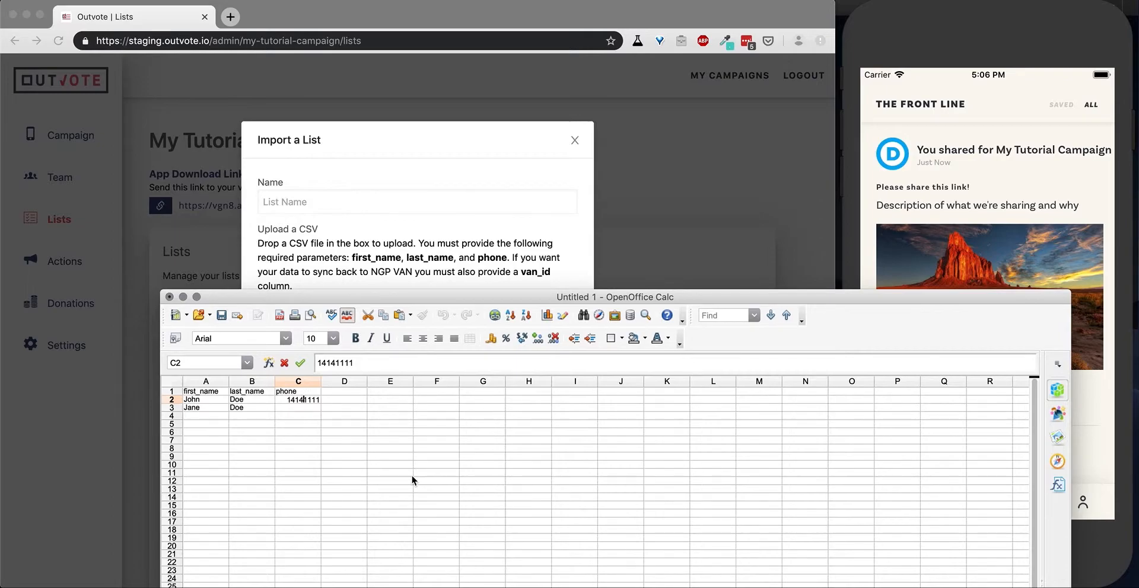
type("11111")
key("Return")
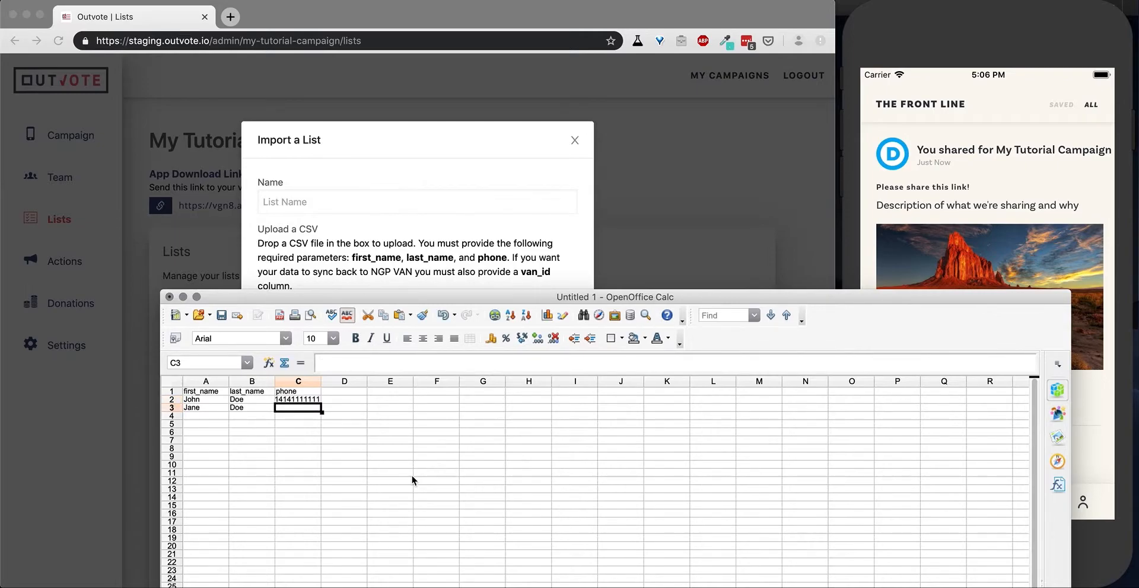
Enter the second contact's phone number in cell C3 as digits only, starting with the country code.
type("177311")
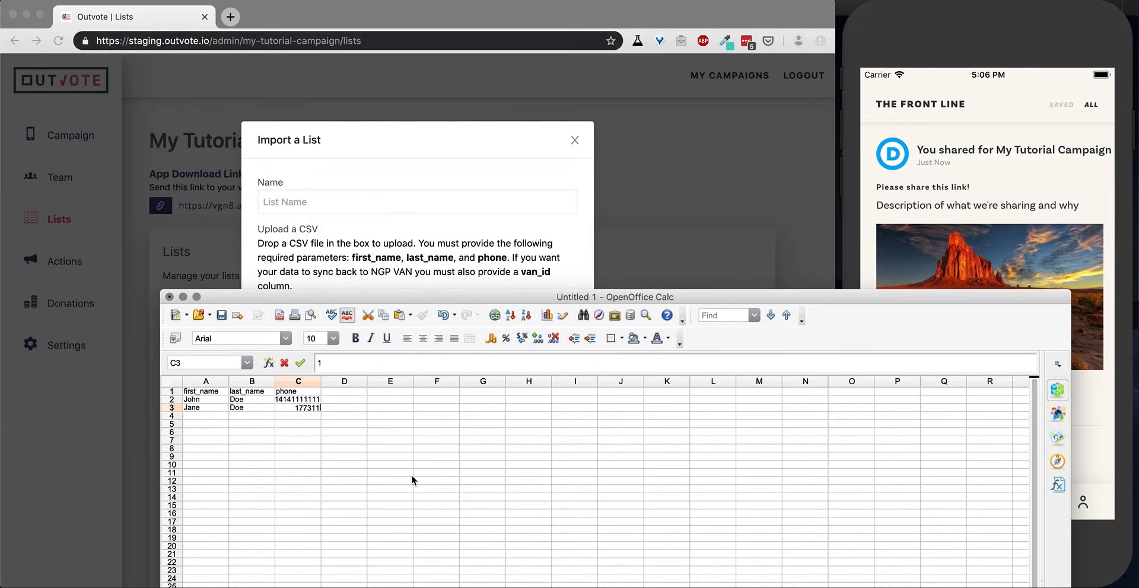
type("11111")
key("Return")
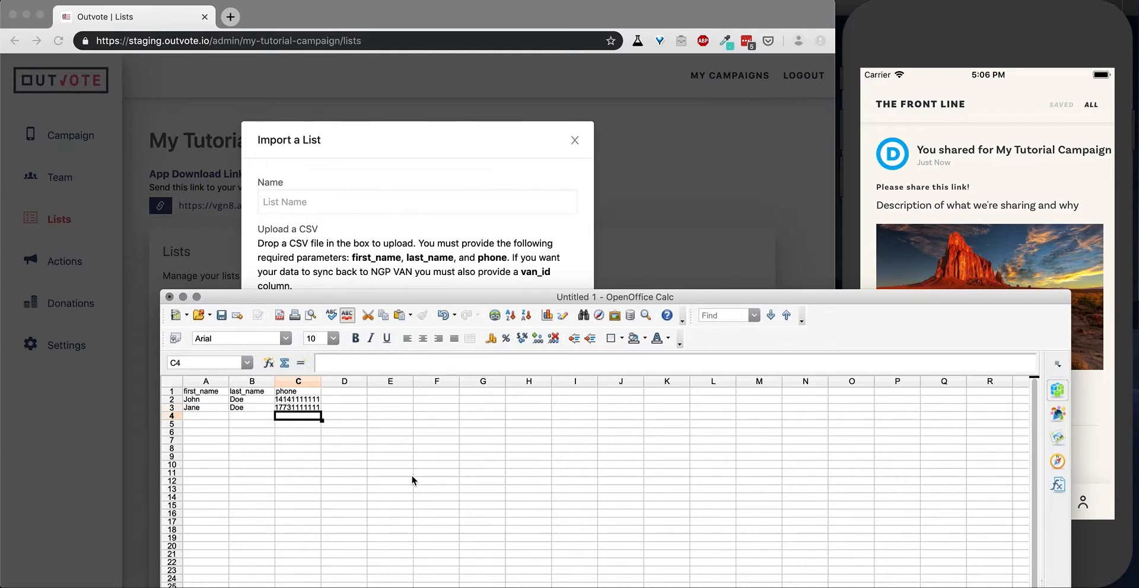
Check the contacts' phone numbers and names and the three column headers against the import form's requirements.
left_click(303, 409)
left_click(302, 402)
left_click(264, 409)
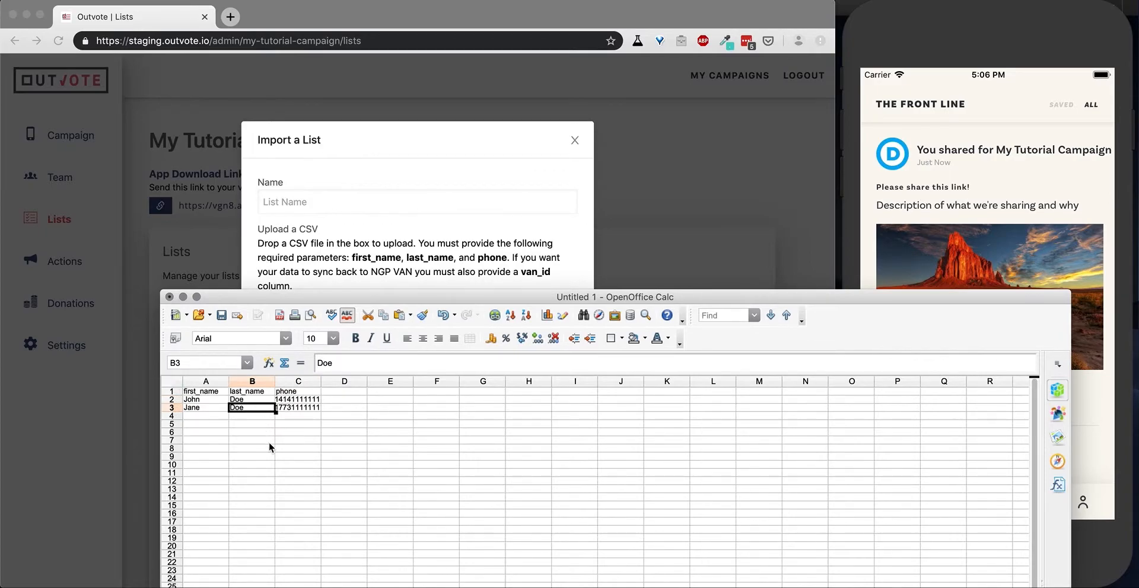
left_click(211, 395)
left_click(240, 394)
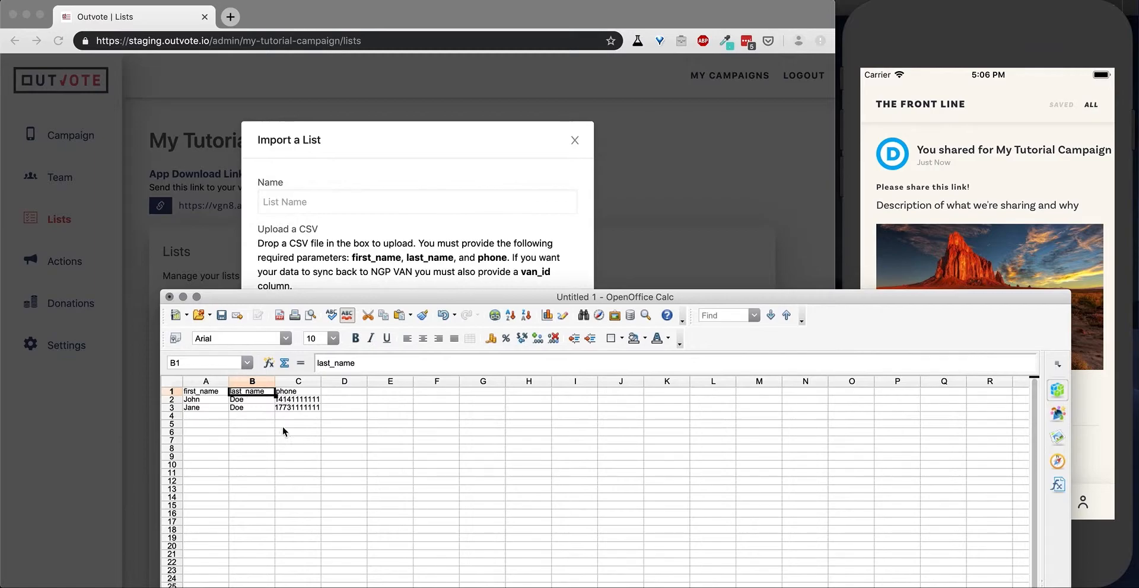
left_click(295, 394)
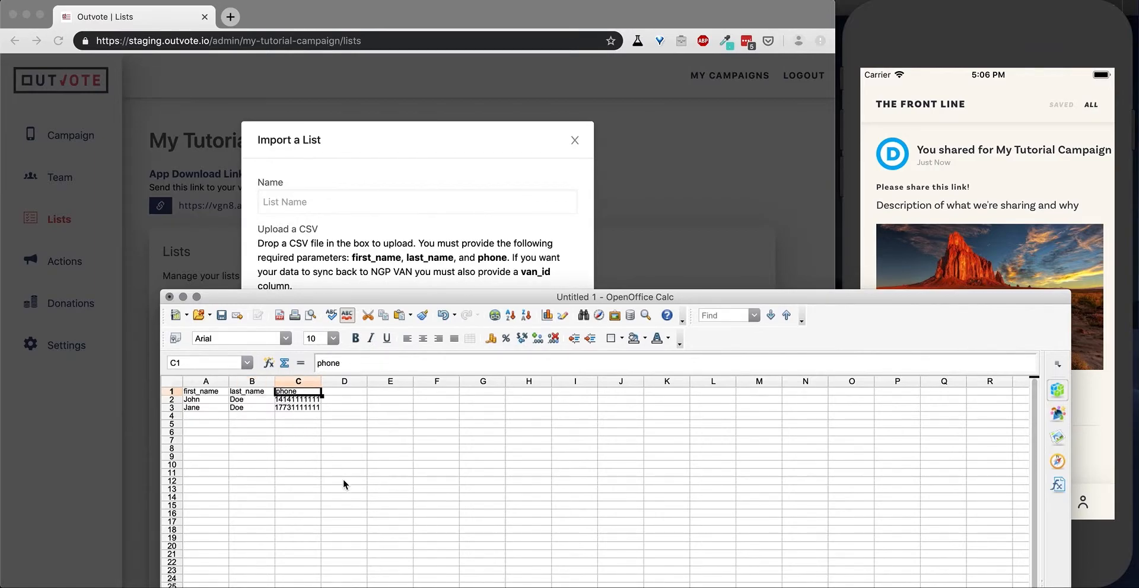
Save the spreadsheet as a Text CSV file named listforupload in the Client Collateral folder.
key("super+s")
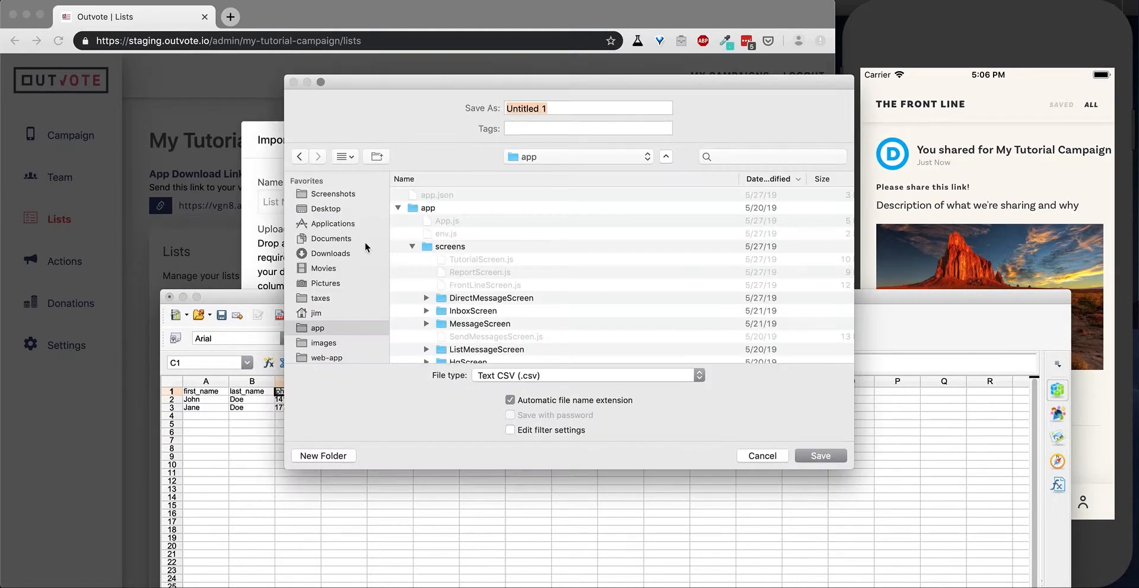
scroll(335, 345, "down", 2)
scroll(335, 345, "down", 2)
left_click(336, 325)
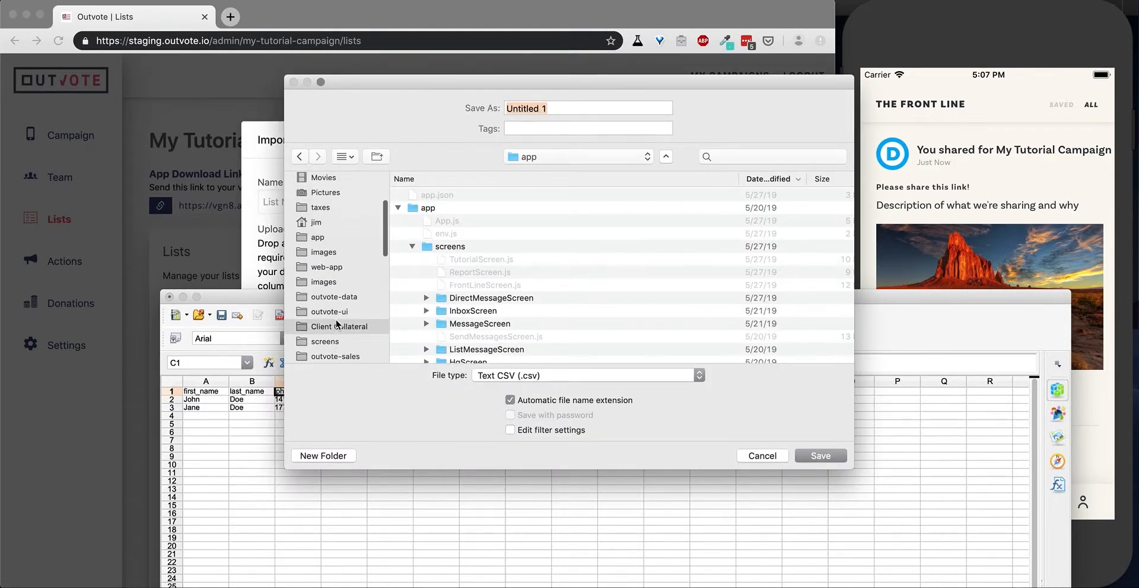
left_click(557, 107)
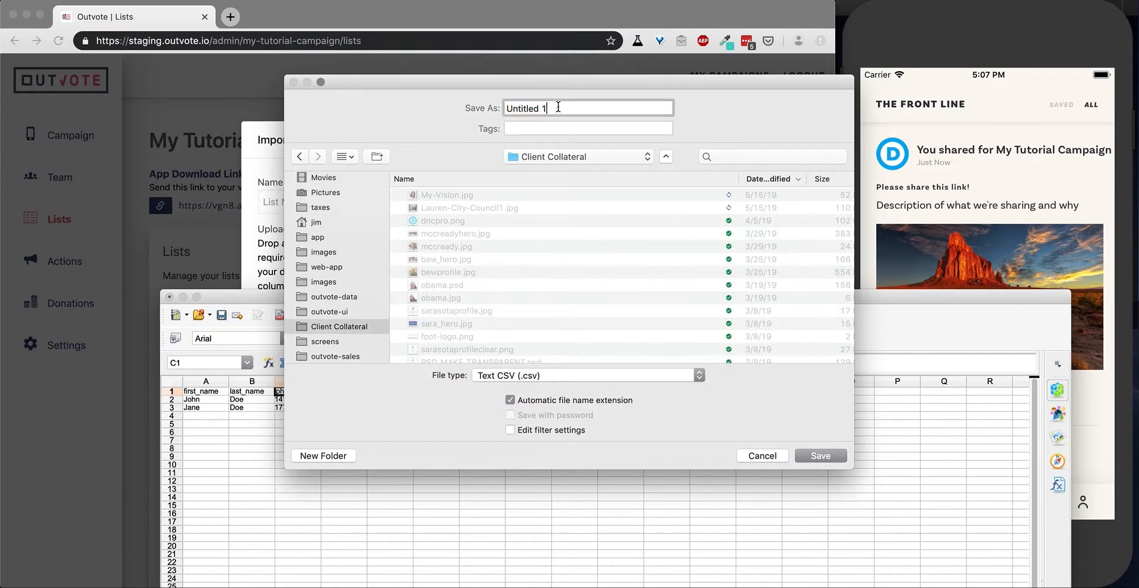
key("BackSpace")
key("BackSpace")
key("BackSpace")
key("BackSpace")
key("BackSpace")
key("BackSpace")
key("BackSpace")
key("BackSpace")
key("BackSpace")
key("BackSpace")
type("listforupload")
left_click(818, 456)
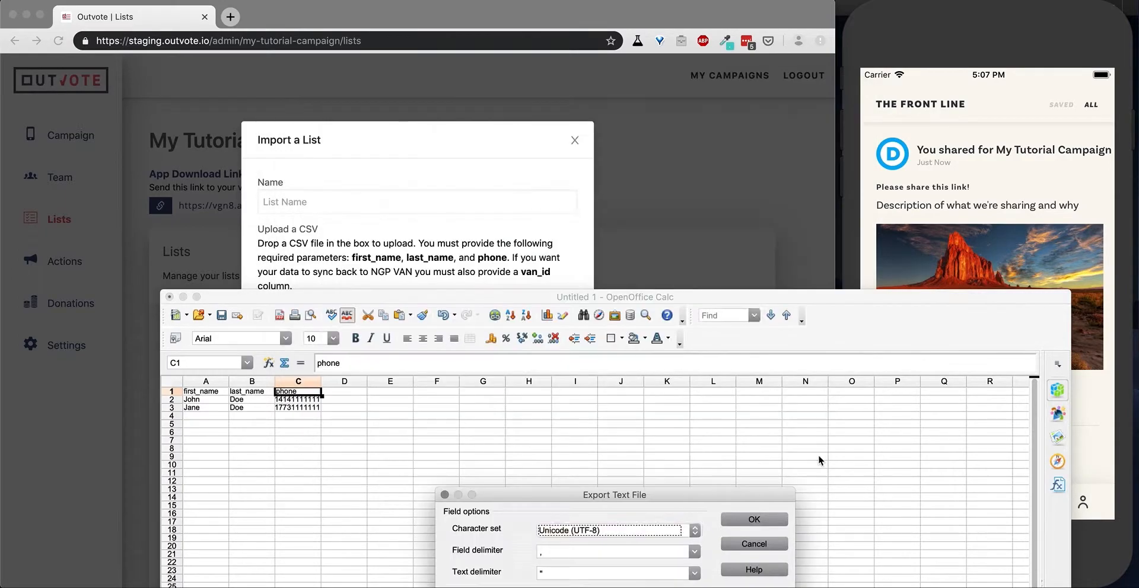
Export the CSV with Unicode (UTF-8) encoding and comma delimiters, and close the spreadsheet window.
left_click_drag(745, 492, 724, 410)
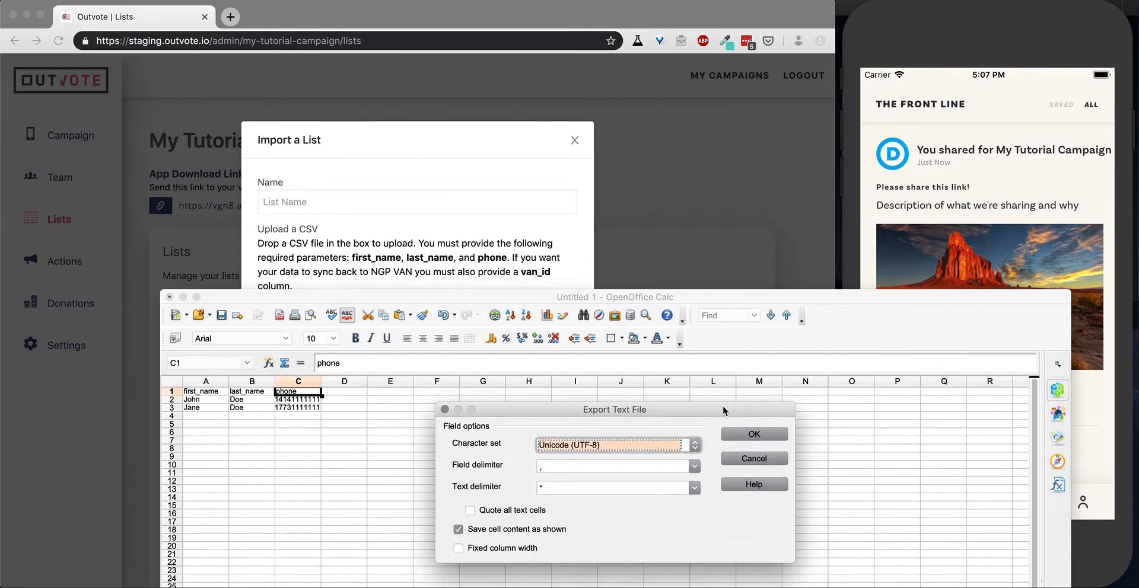
left_click(753, 435)
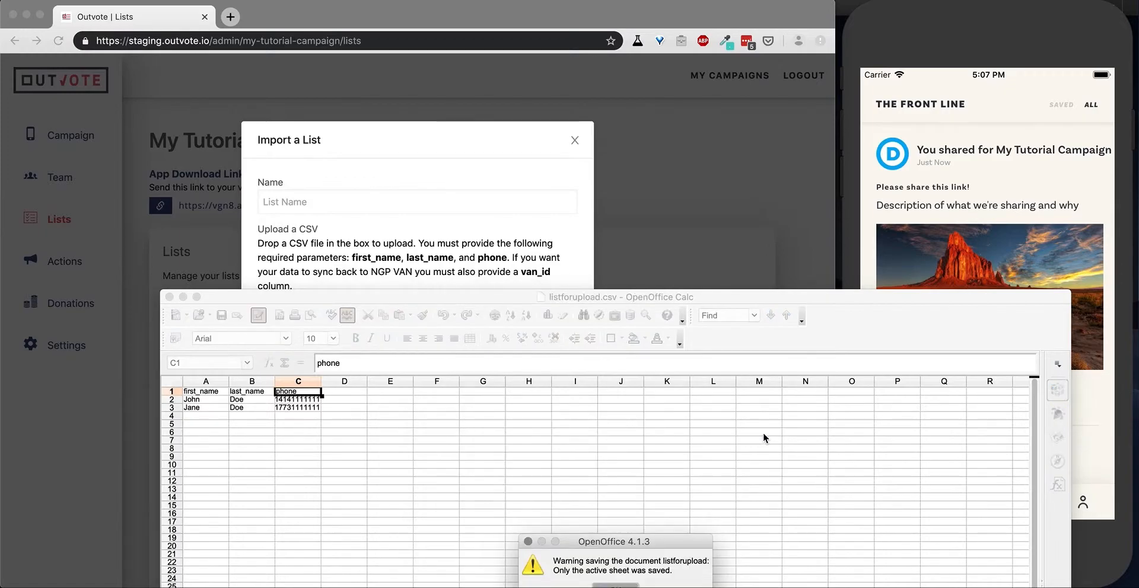
left_click(616, 585)
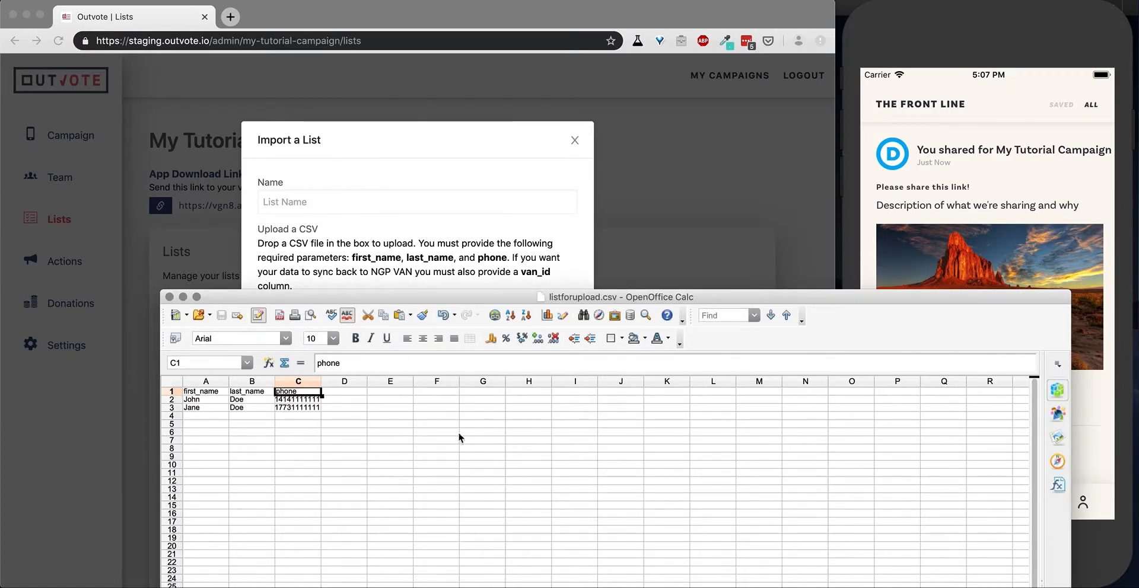
left_click(169, 300)
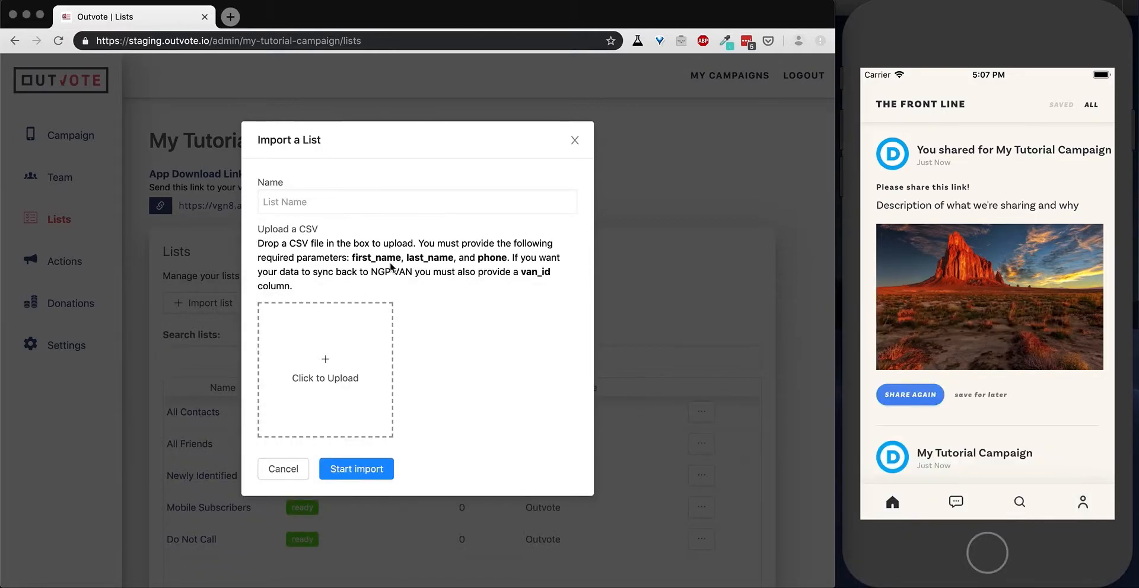
Upload listforupload.csv from the Client Collateral folder to the Import a List form.
left_click(324, 377)
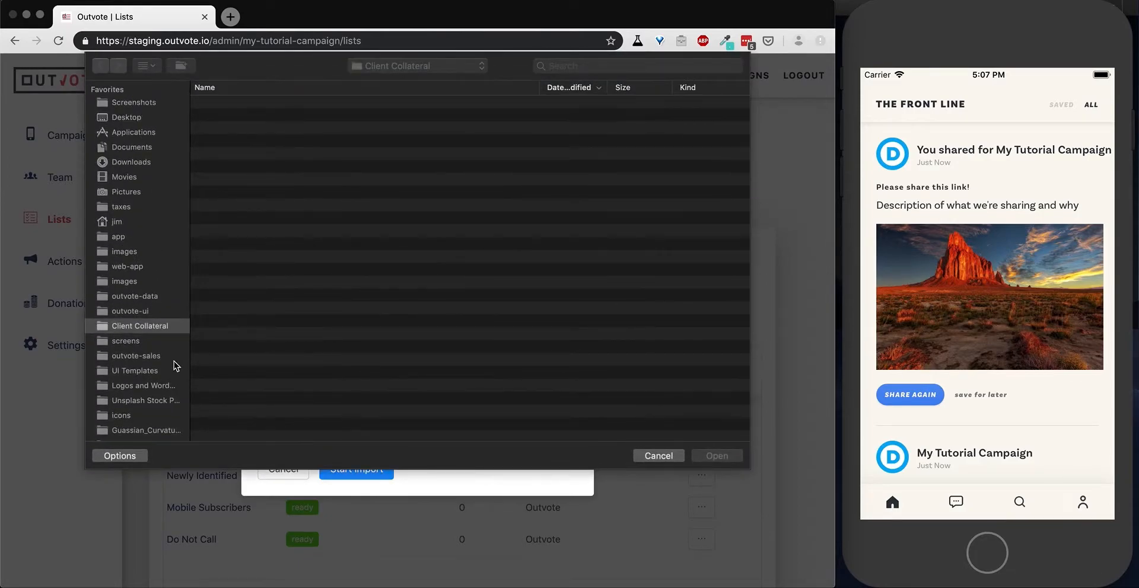
left_click(142, 371)
left_click(142, 328)
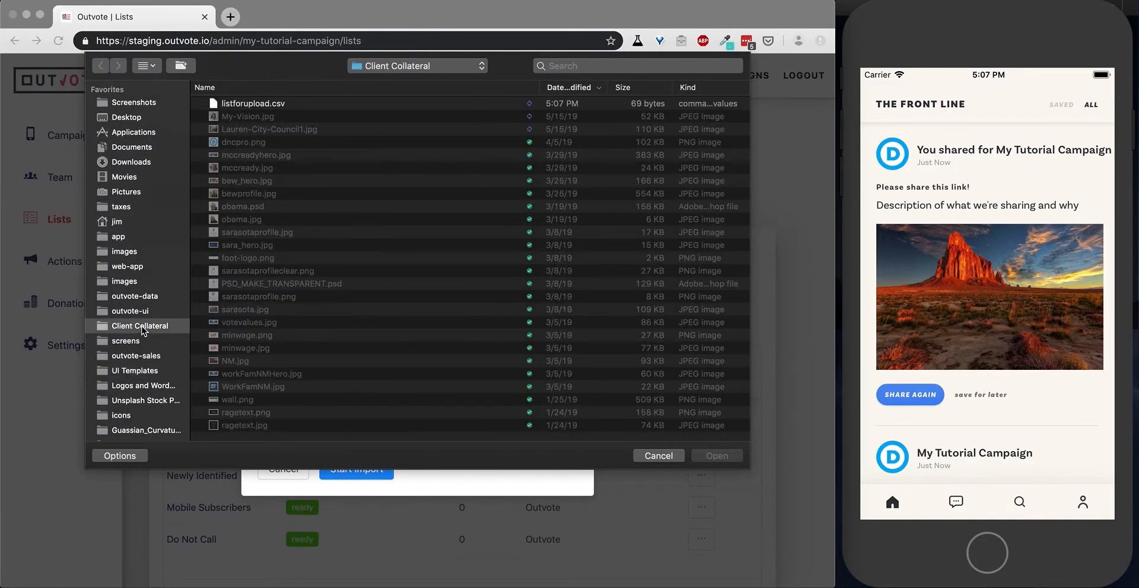
left_click(258, 105)
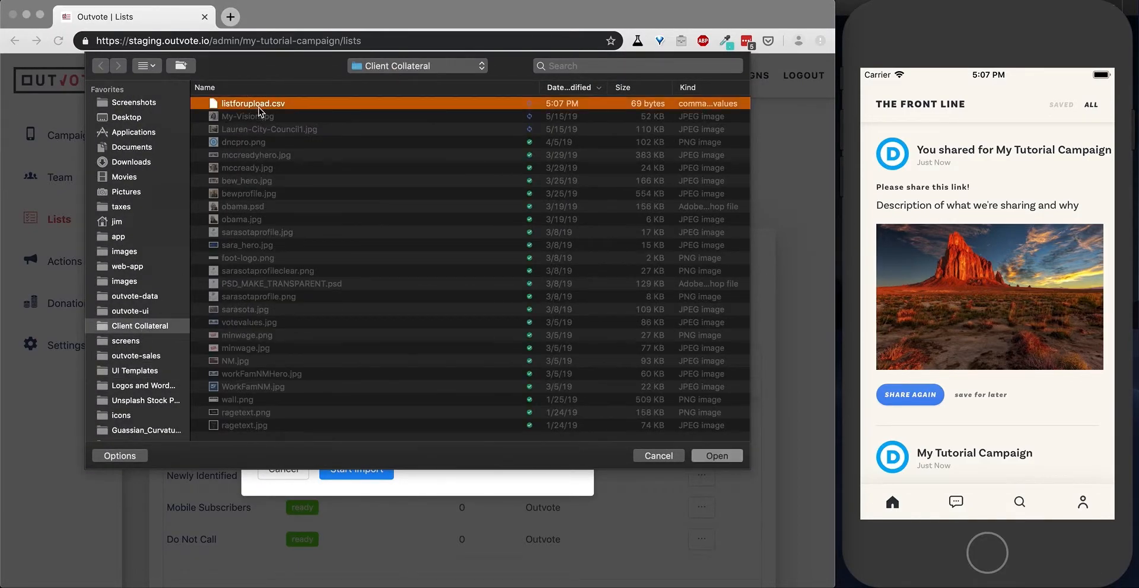
left_click(717, 457)
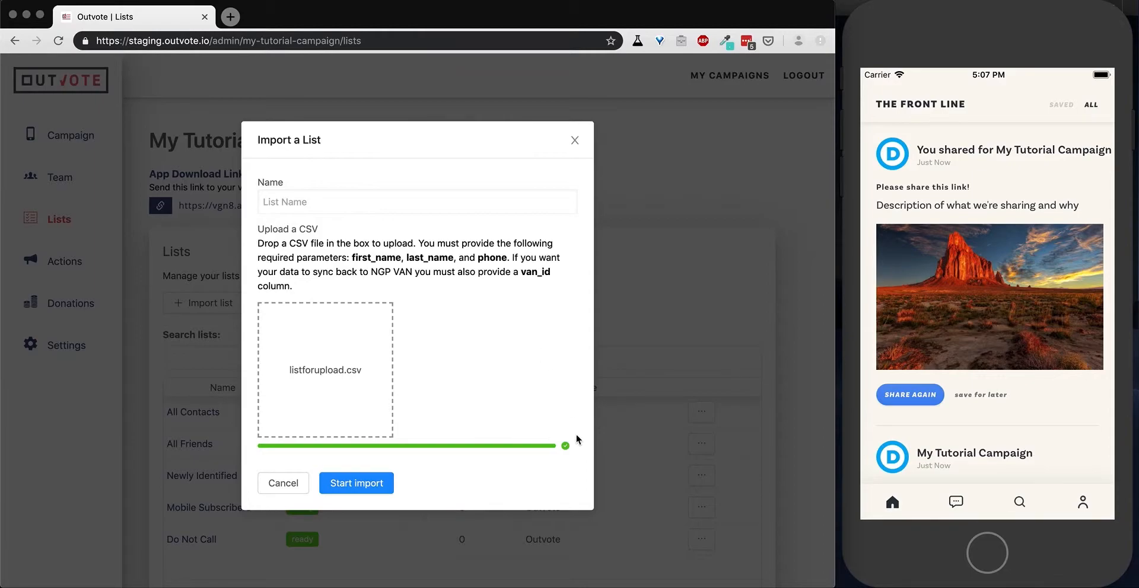
Name the list My First List and start the import.
left_click(353, 488)
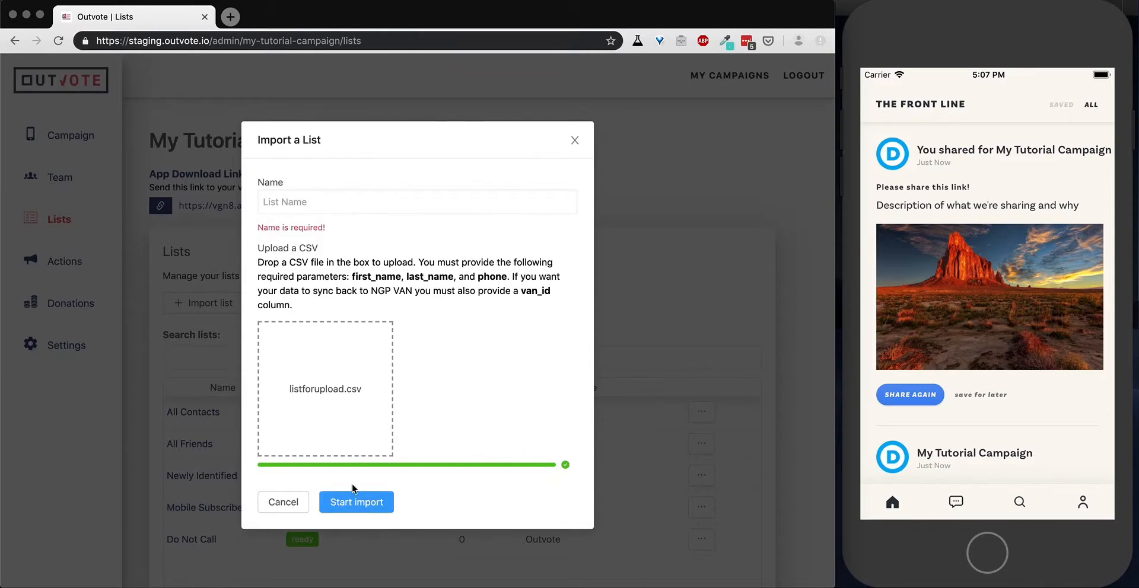
left_click(323, 202)
type("My First ")
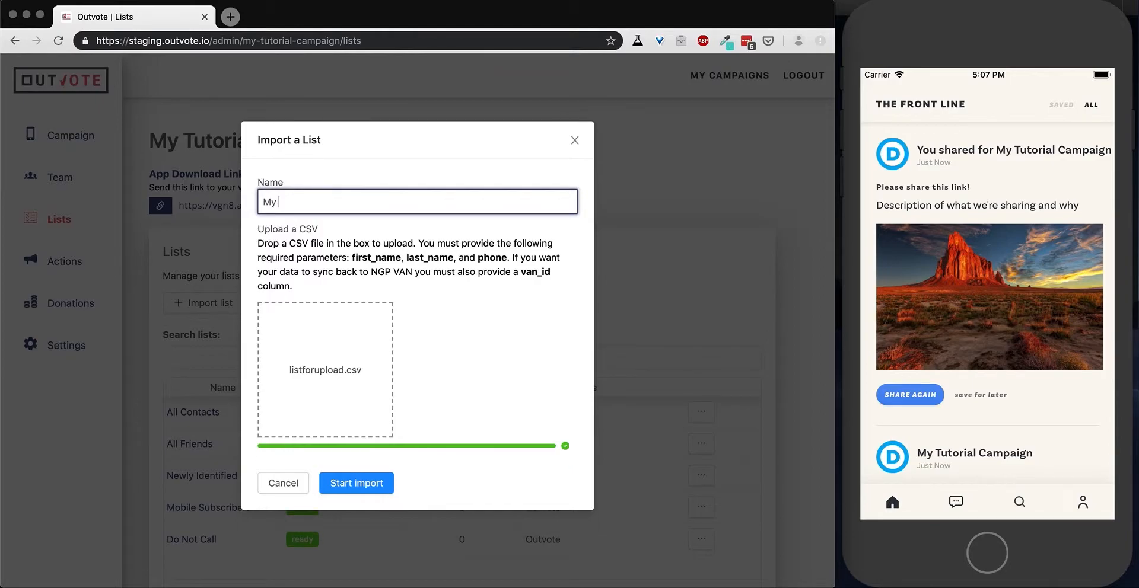
type("List")
left_click(383, 484)
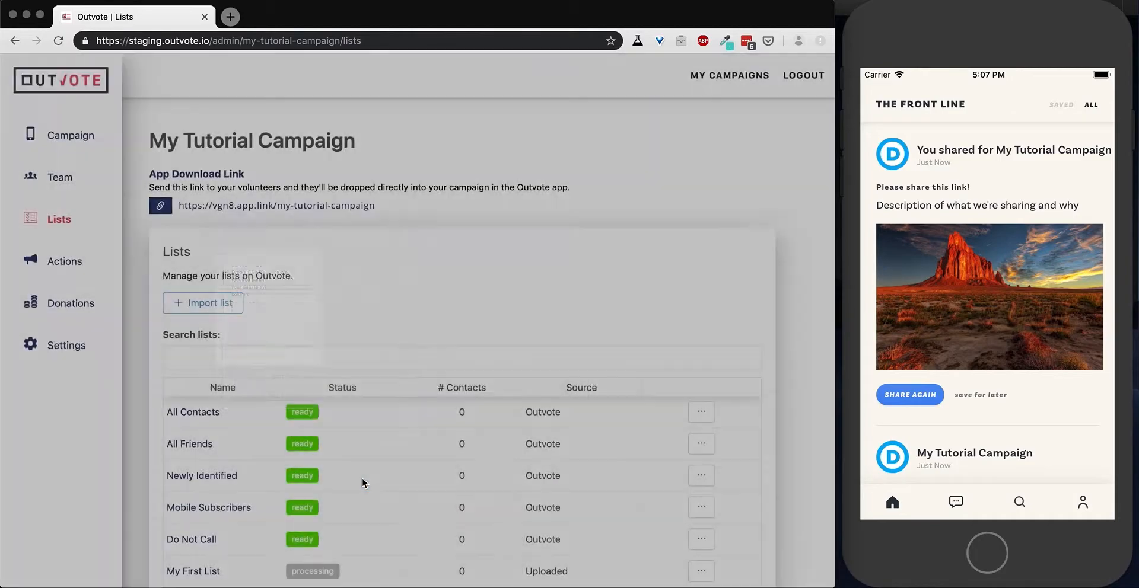
Reload the Lists page and check the import status and contact count of My First List.
scroll(362, 478, "down", 3)
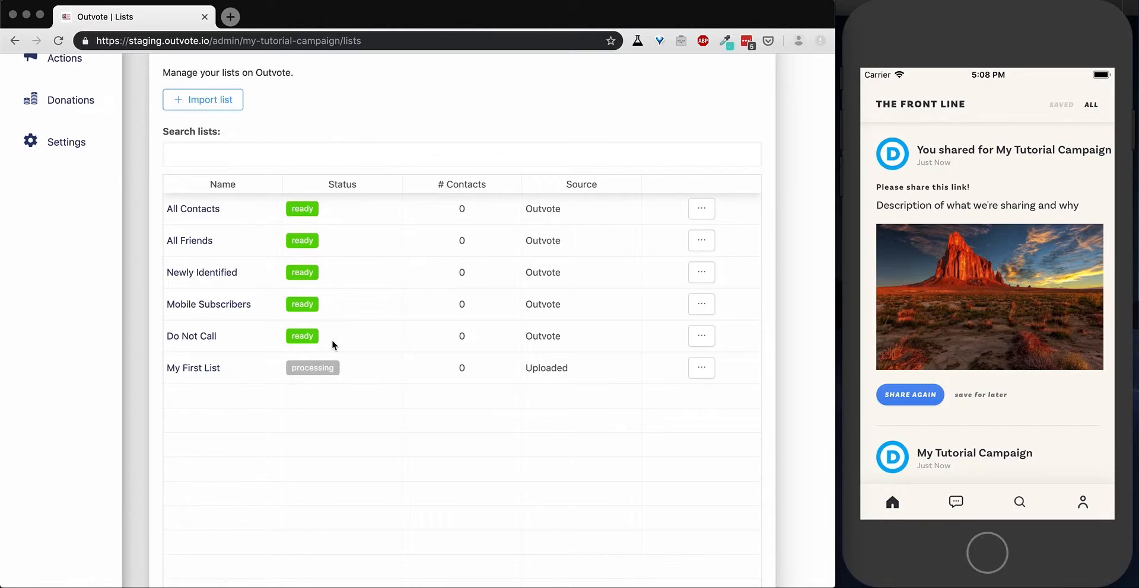
key("super+r")
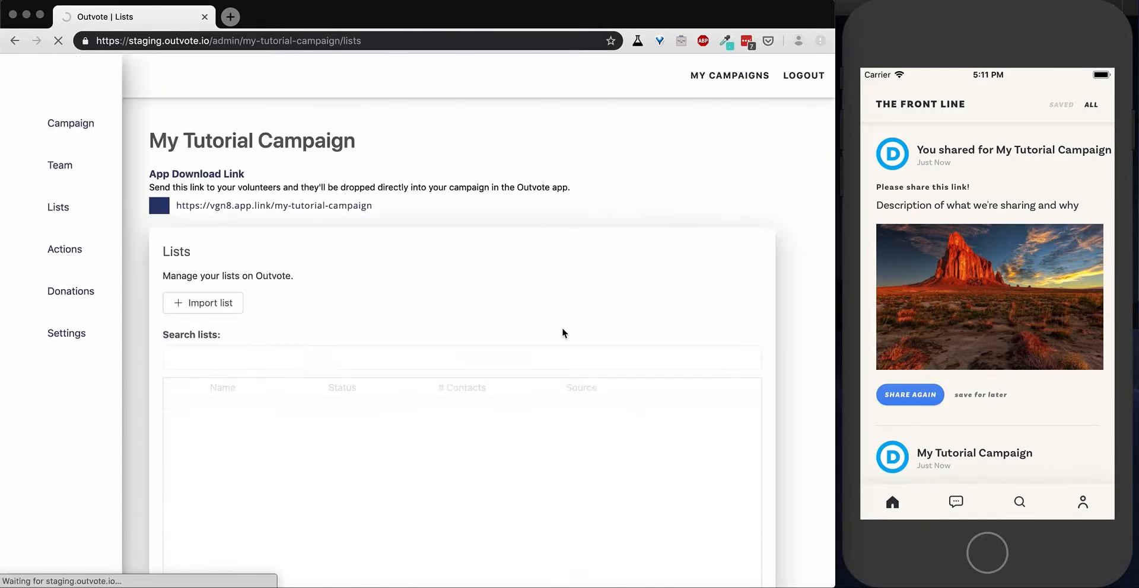
scroll(562, 329, "down", 3)
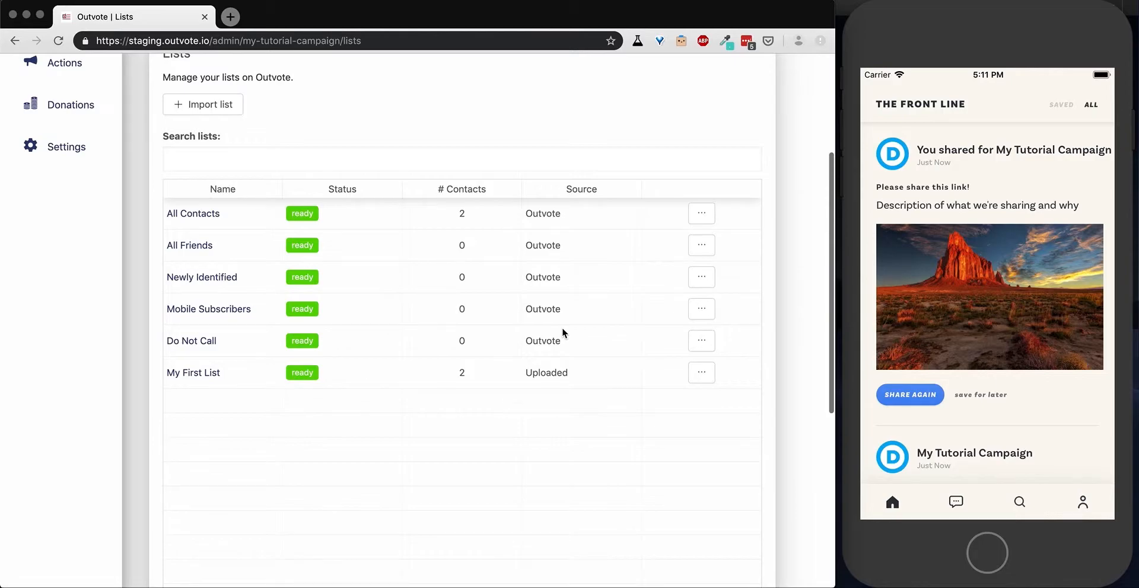
scroll(562, 329, "up", 2)
scroll(563, 329, "up", 2)
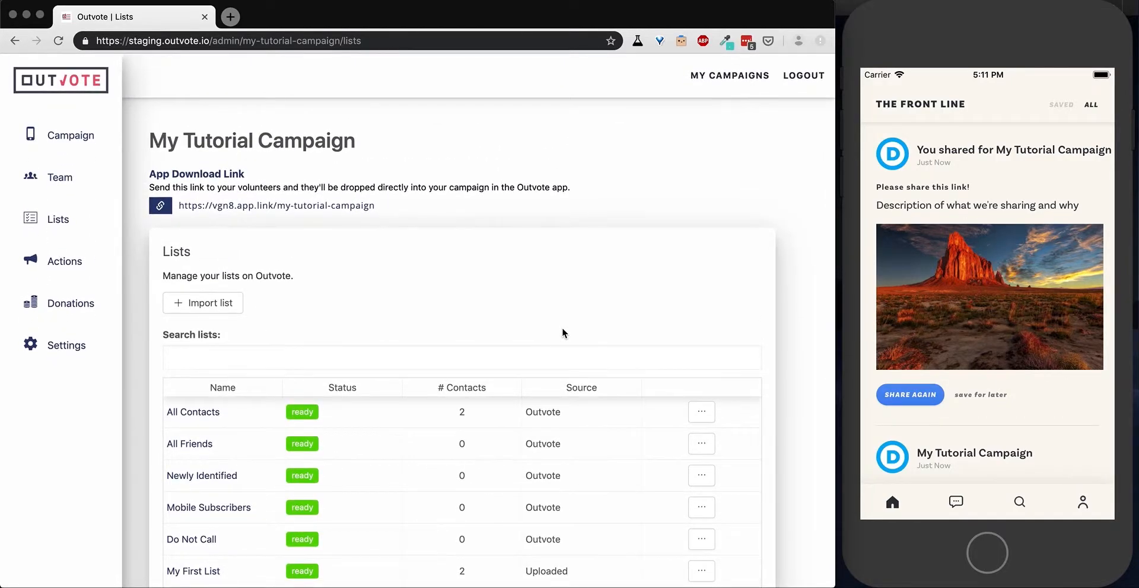
scroll(562, 329, "down", 2)
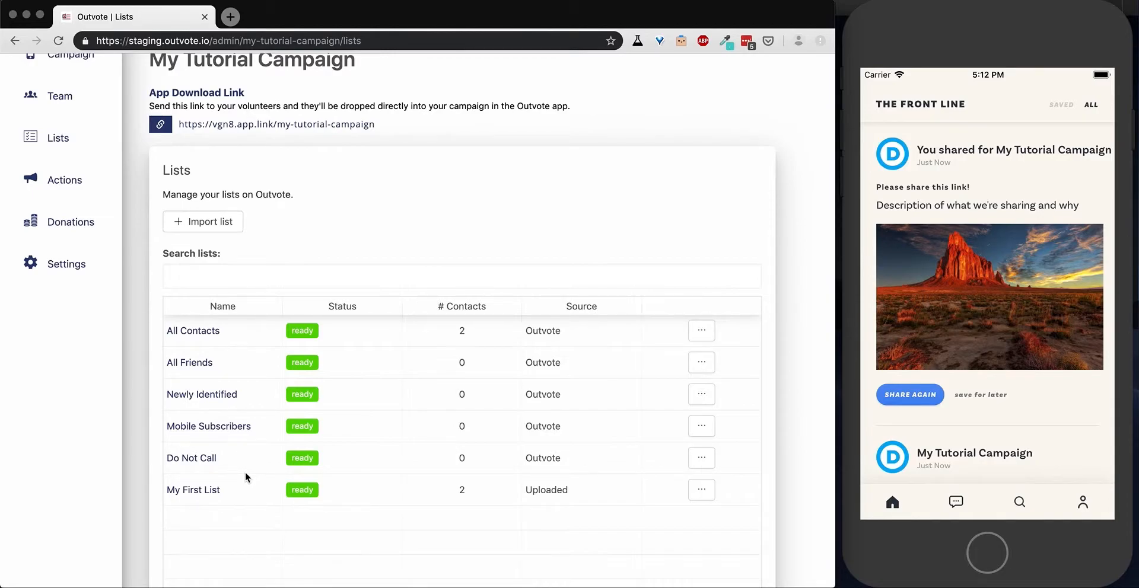
View the contacts in My First List with the Phone column widened to show full numbers, and return to the lists overview.
left_click(195, 491)
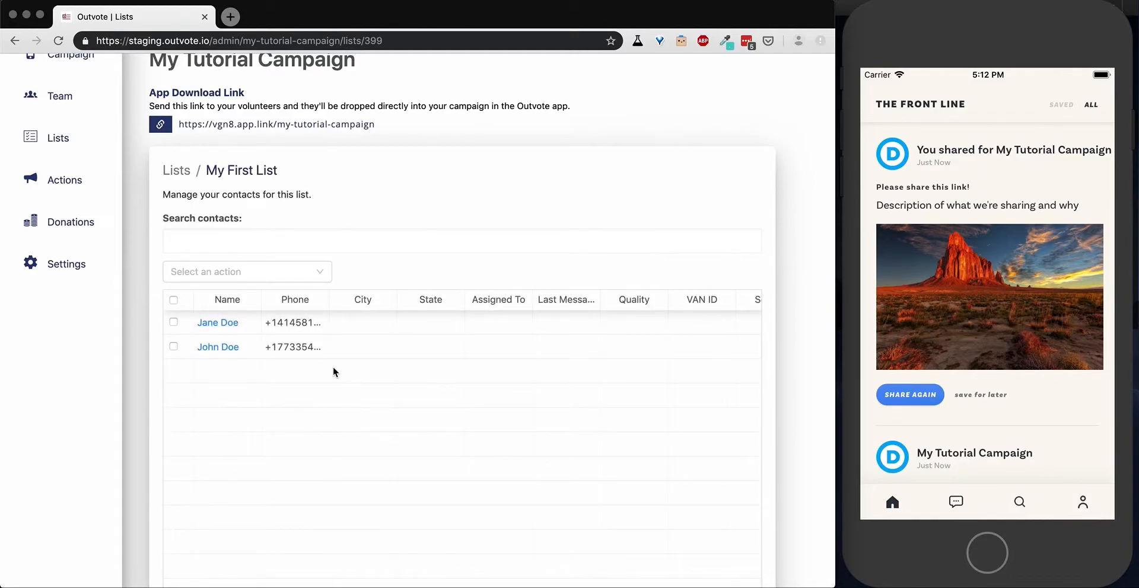
left_click_drag(330, 300, 376, 301)
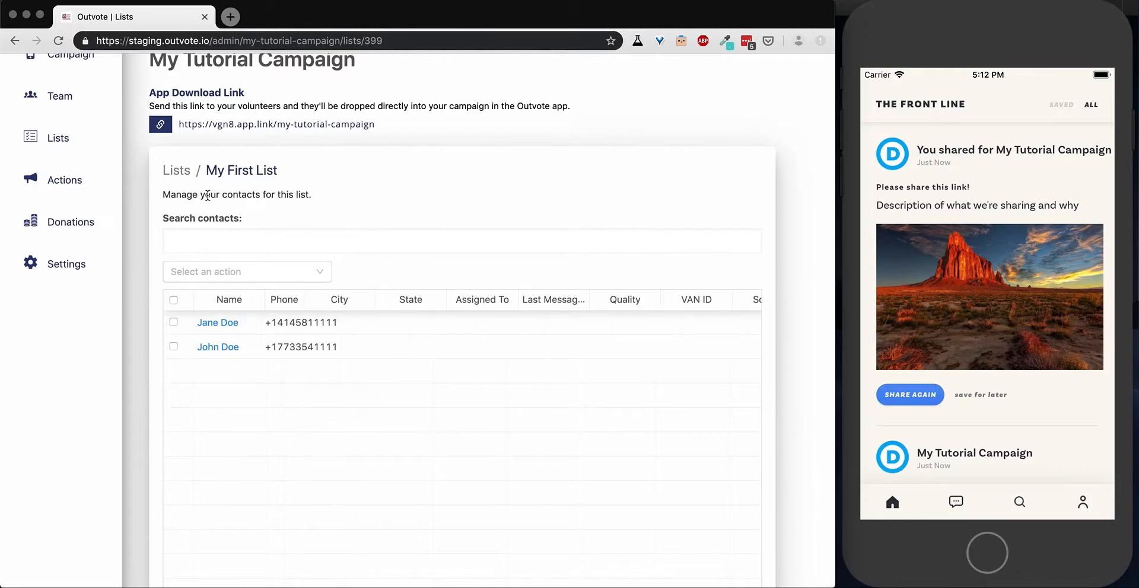
left_click(176, 178)
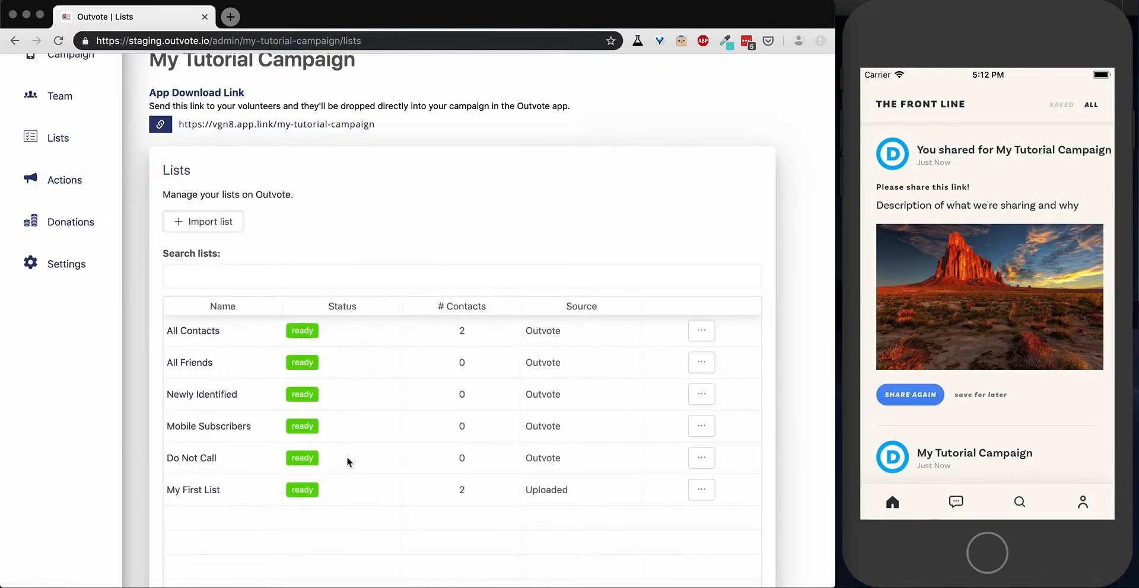
Create a new action of type Peer to Peer Texting that targets My First List.
scroll(346, 457, "up", 1)
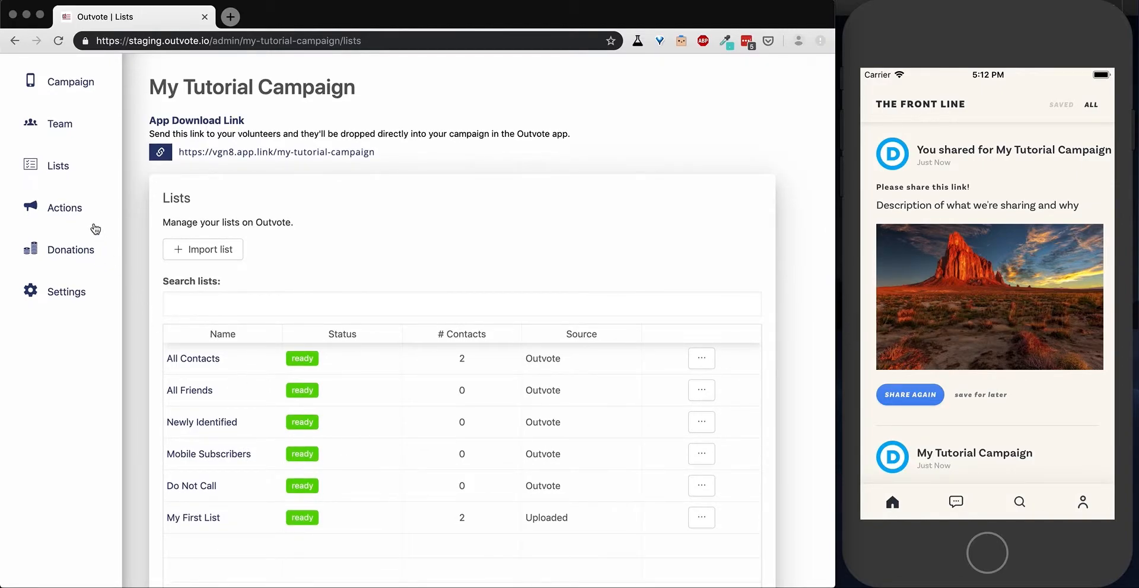
left_click(70, 211)
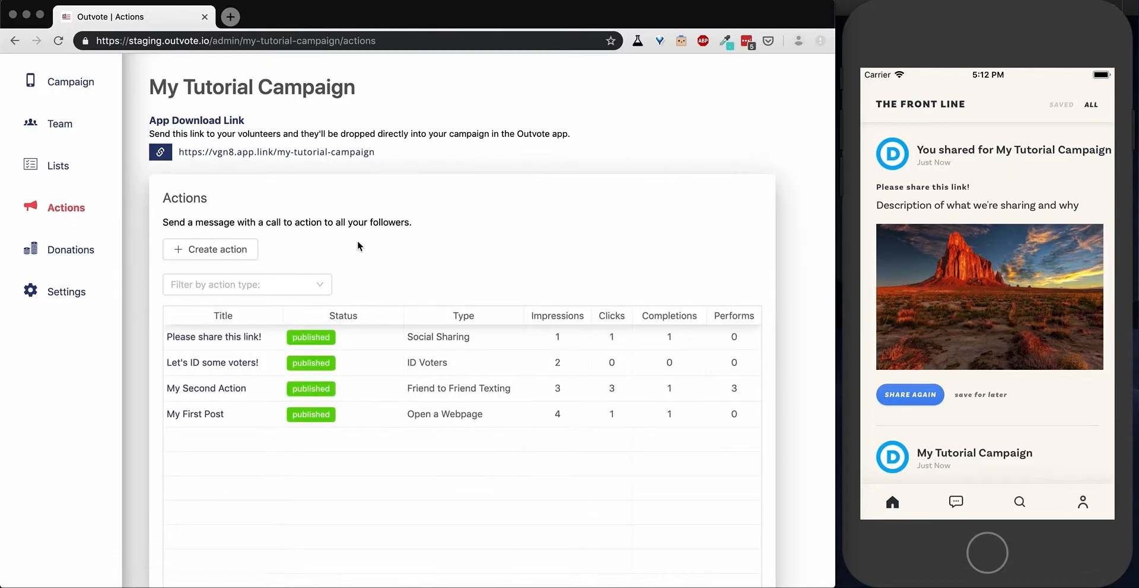
left_click(226, 252)
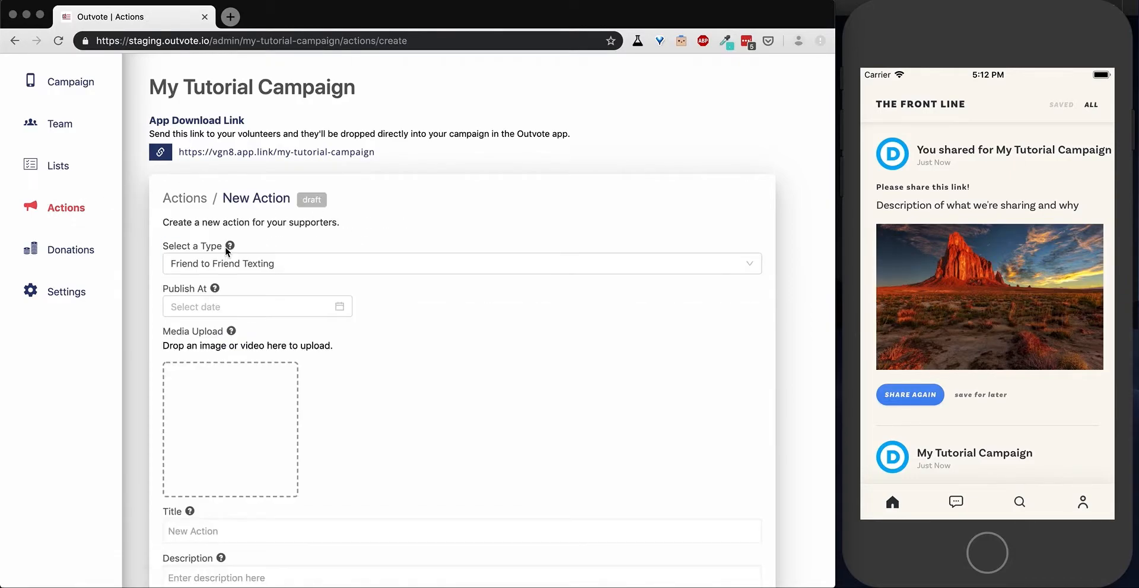
left_click(283, 268)
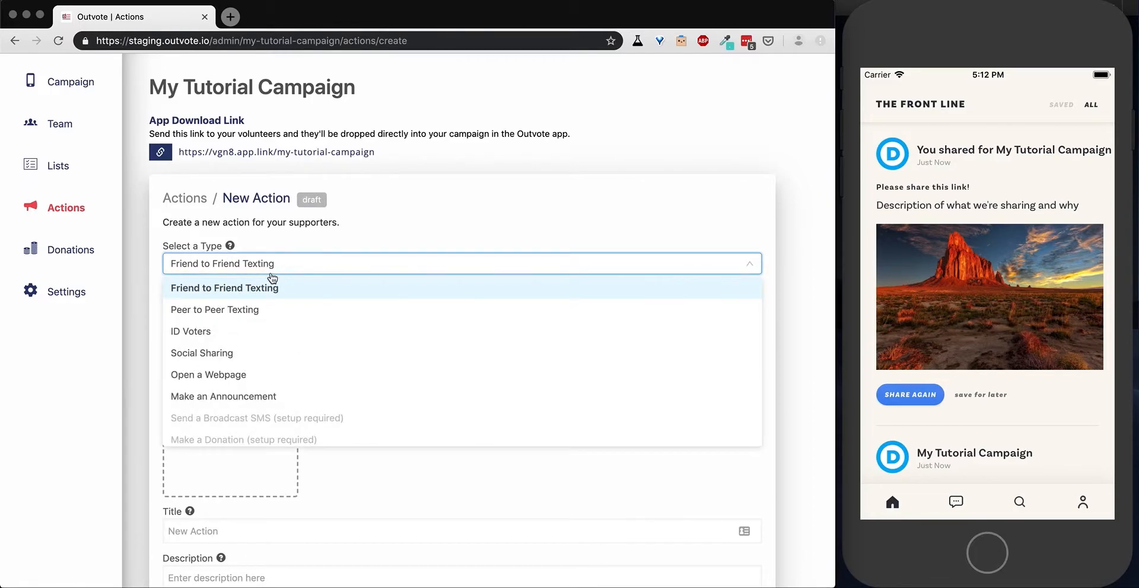
left_click(232, 316)
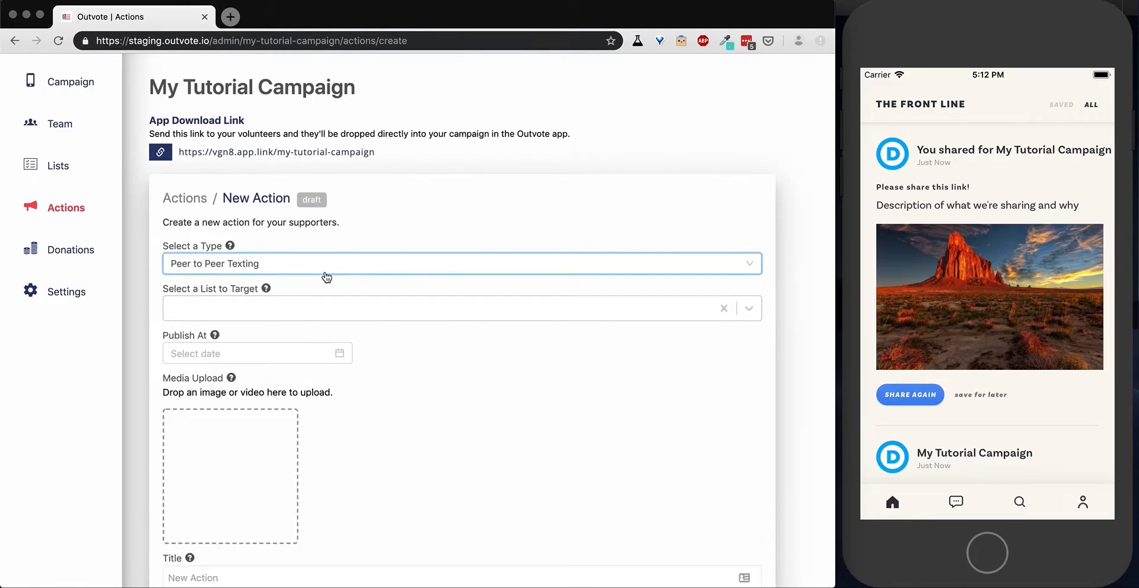
left_click(182, 310)
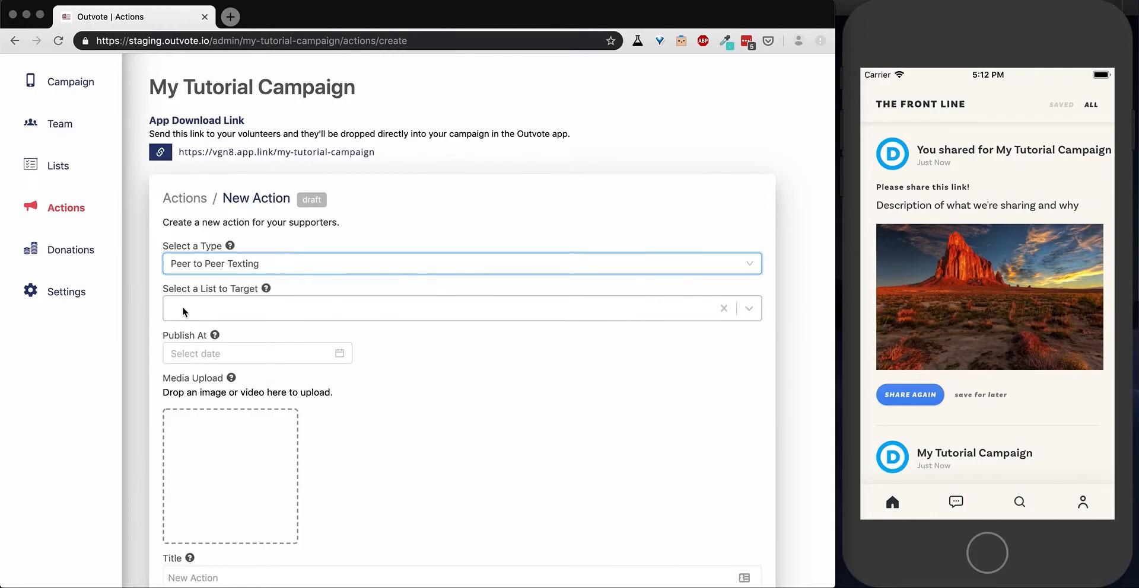
scroll(244, 348, "down", 2)
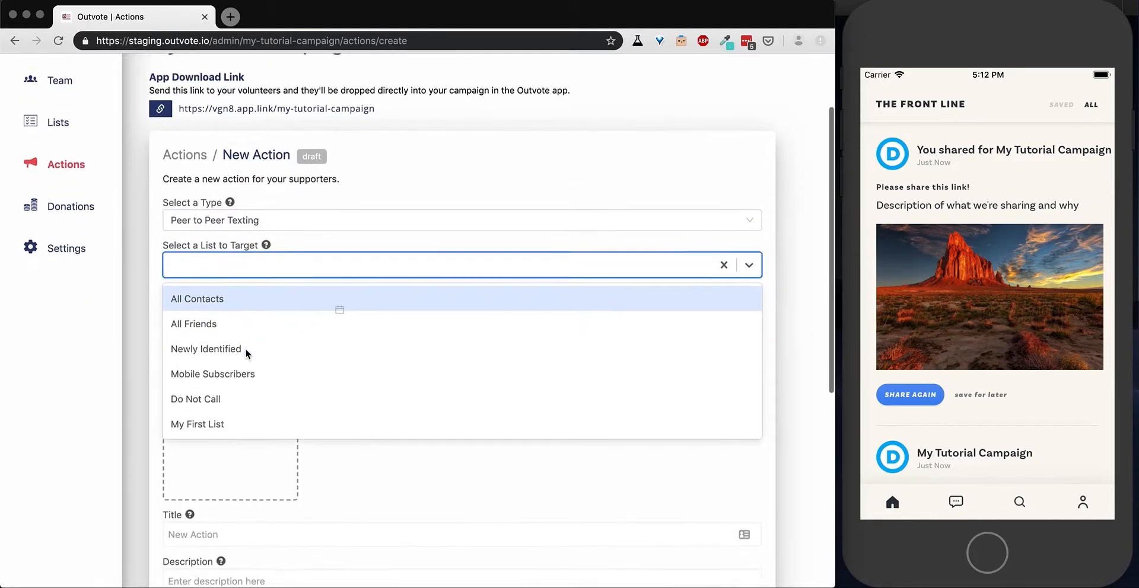
left_click(241, 422)
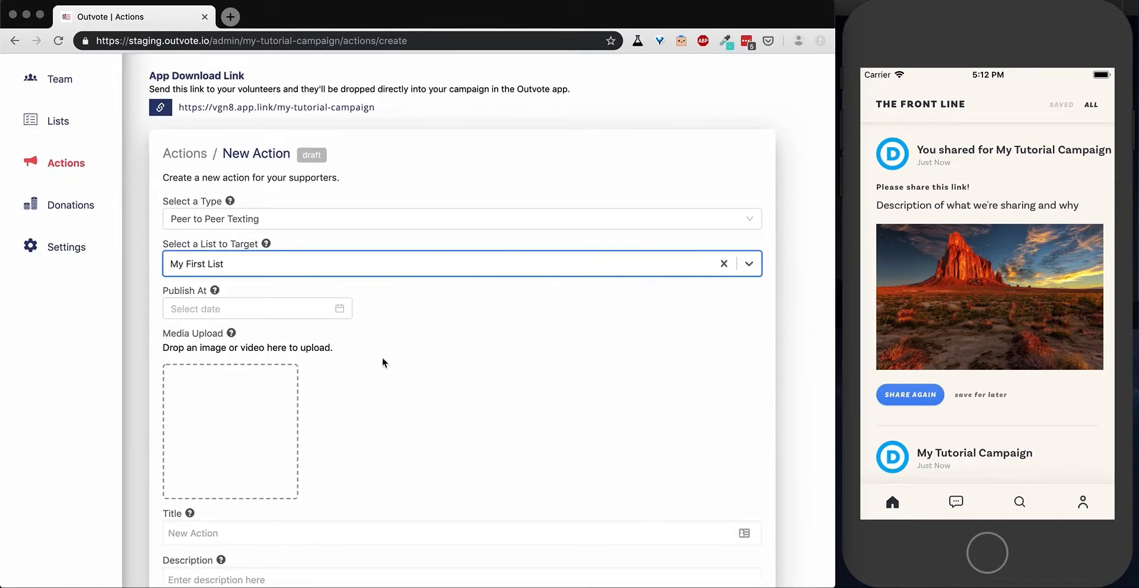
Upload minwage.jpg from the Client Collateral folder as the new action's media.
scroll(433, 373, "down", 3)
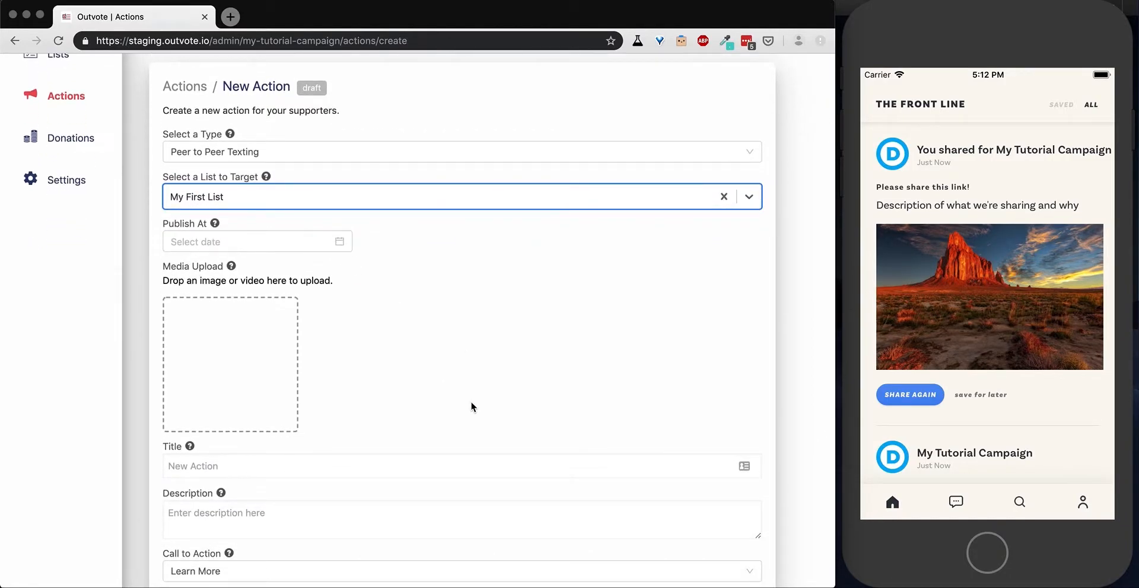
left_click(226, 341)
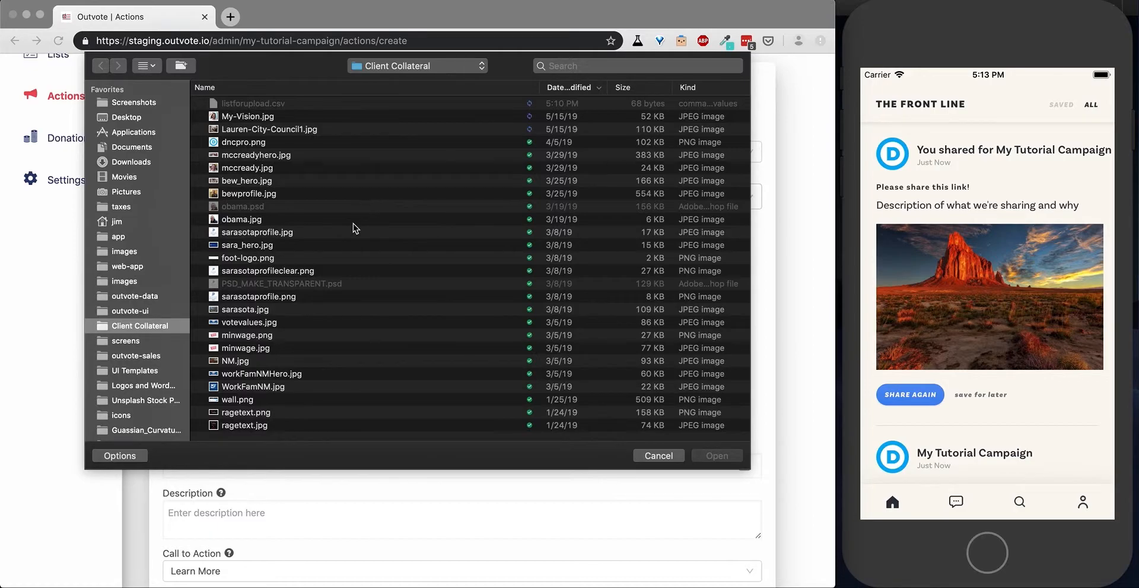
left_click(265, 350)
left_click(724, 457)
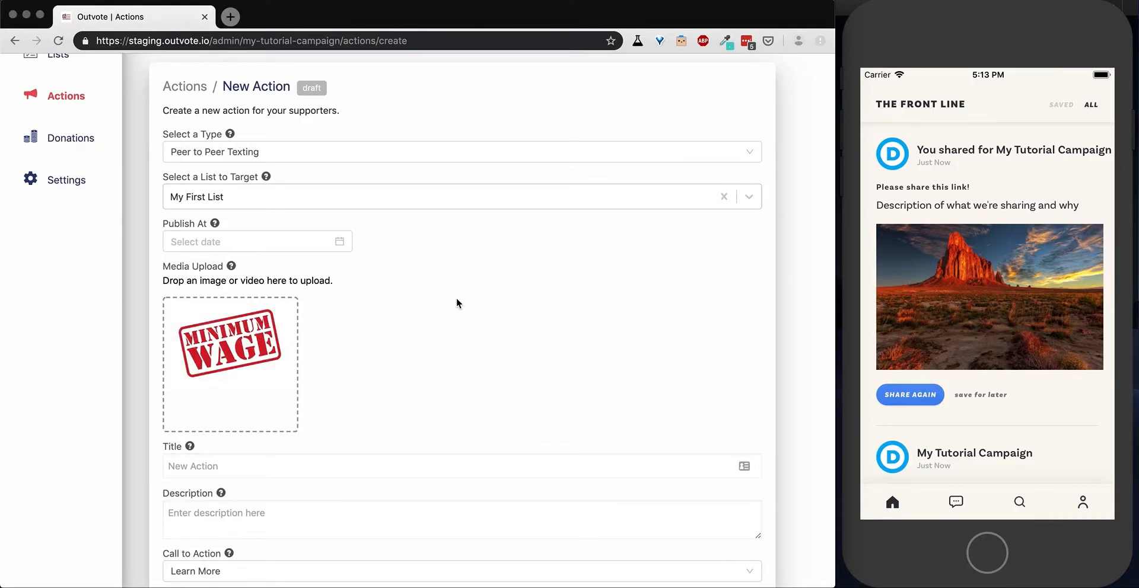
Title the action "Let's text some voters" and enter "description" as its description.
scroll(457, 298, "down", 3)
left_click(332, 336)
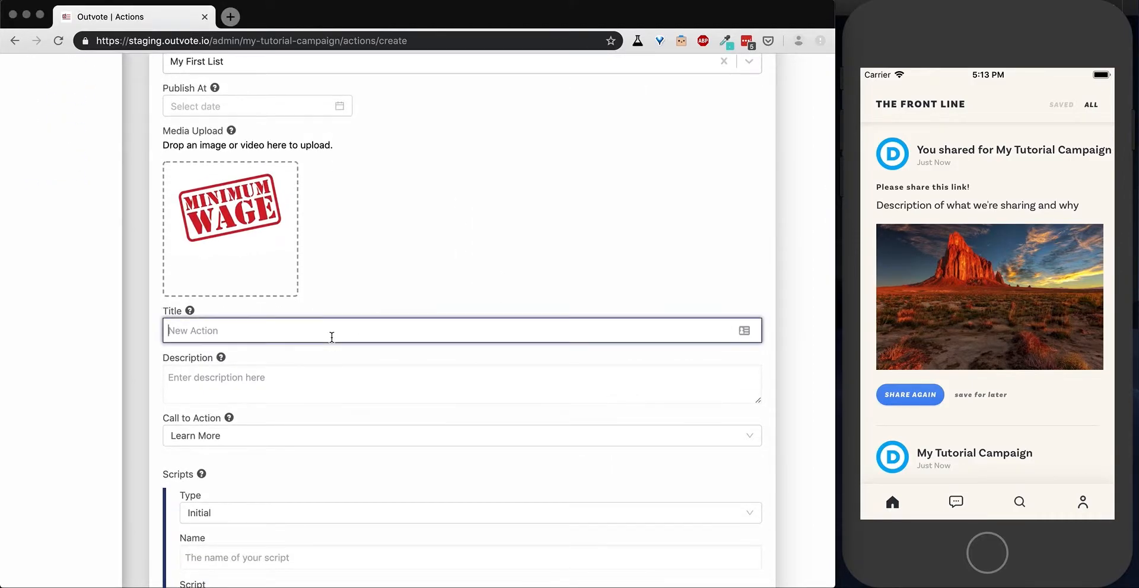
type("Let's text some voters")
left_click(292, 385)
type("description")
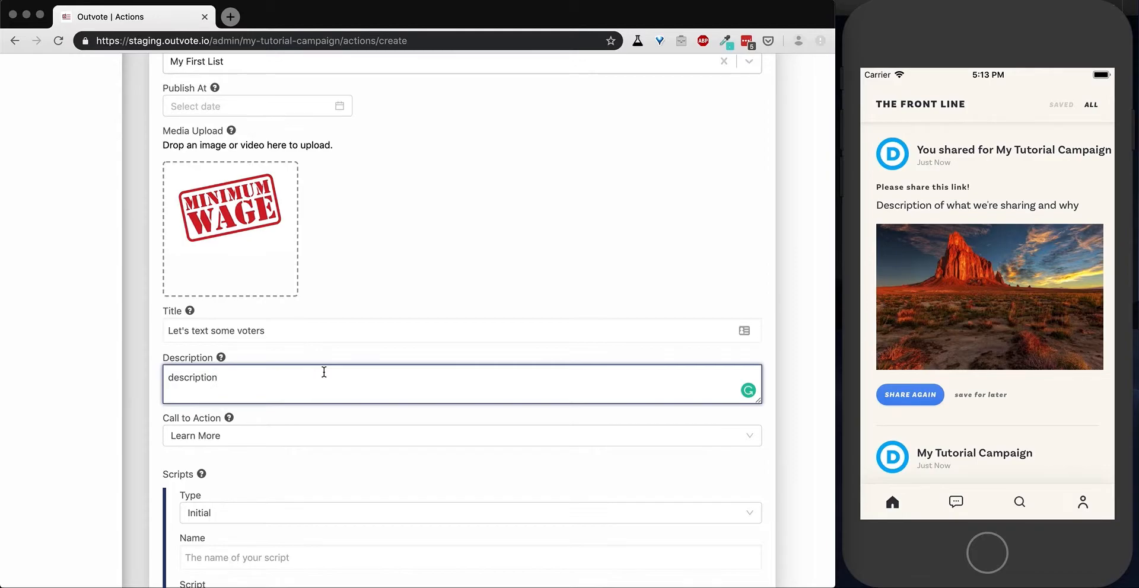
Set the action's call to action to Start Texting.
scroll(324, 372, "down", 1)
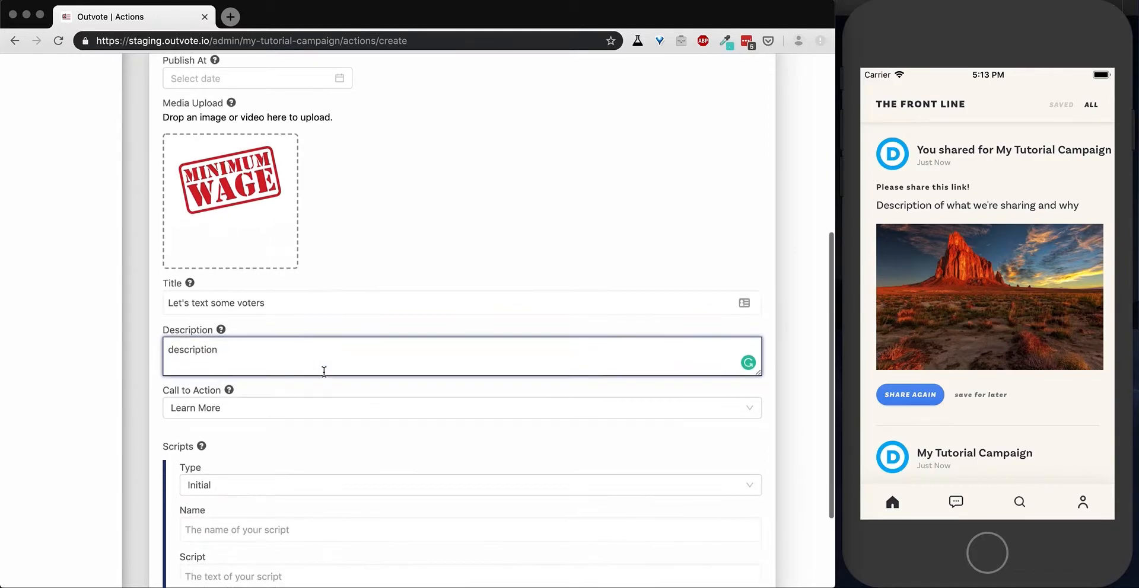
left_click(292, 413)
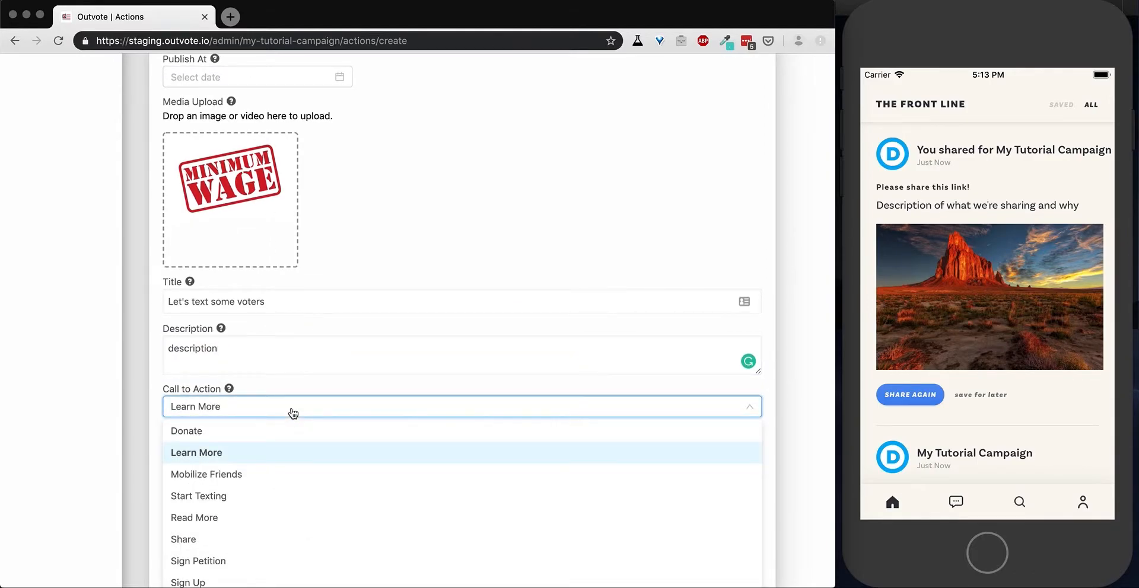
scroll(292, 413, "down", 2)
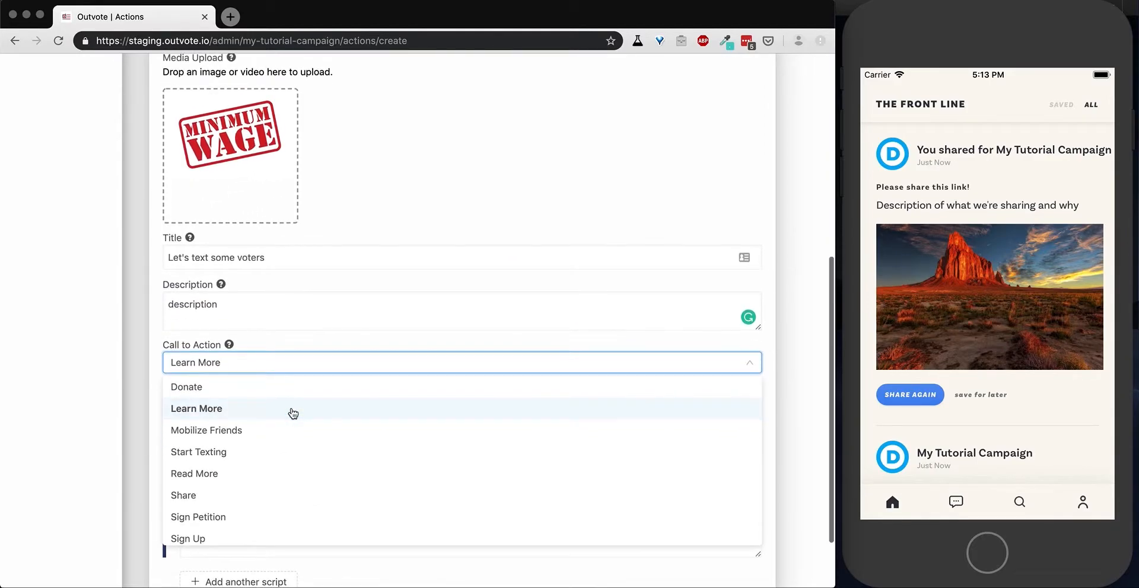
left_click(208, 452)
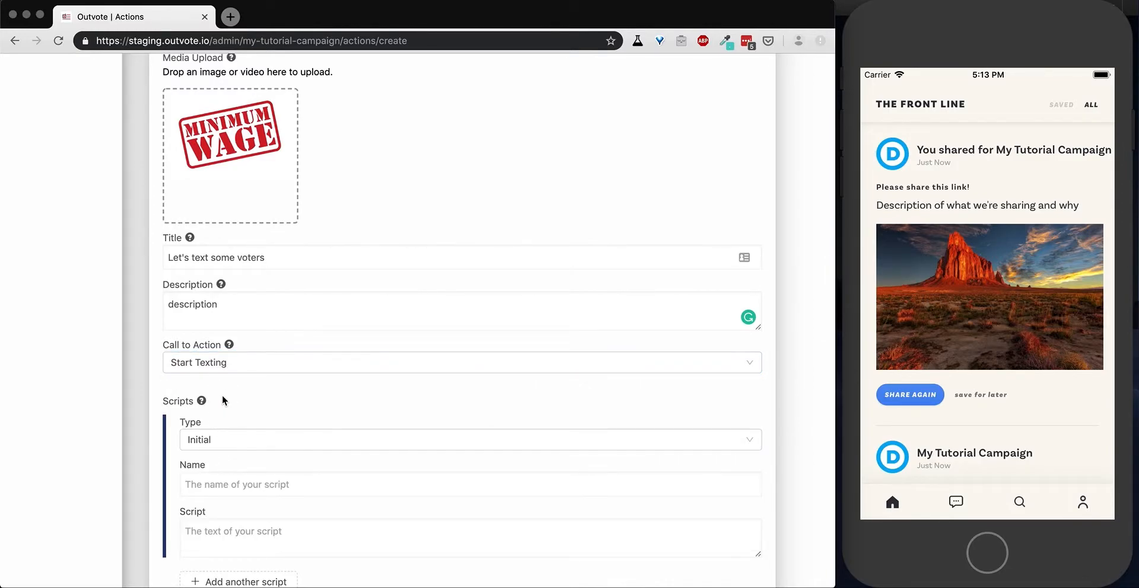
Name the action's Initial script My Script.
scroll(225, 397, "down", 3)
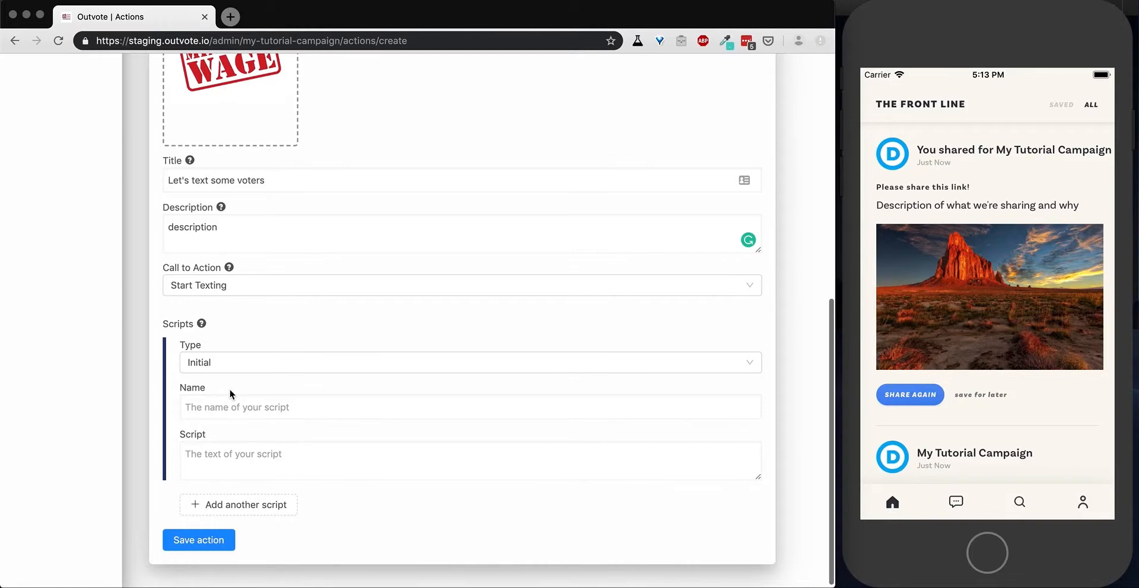
left_click(229, 409)
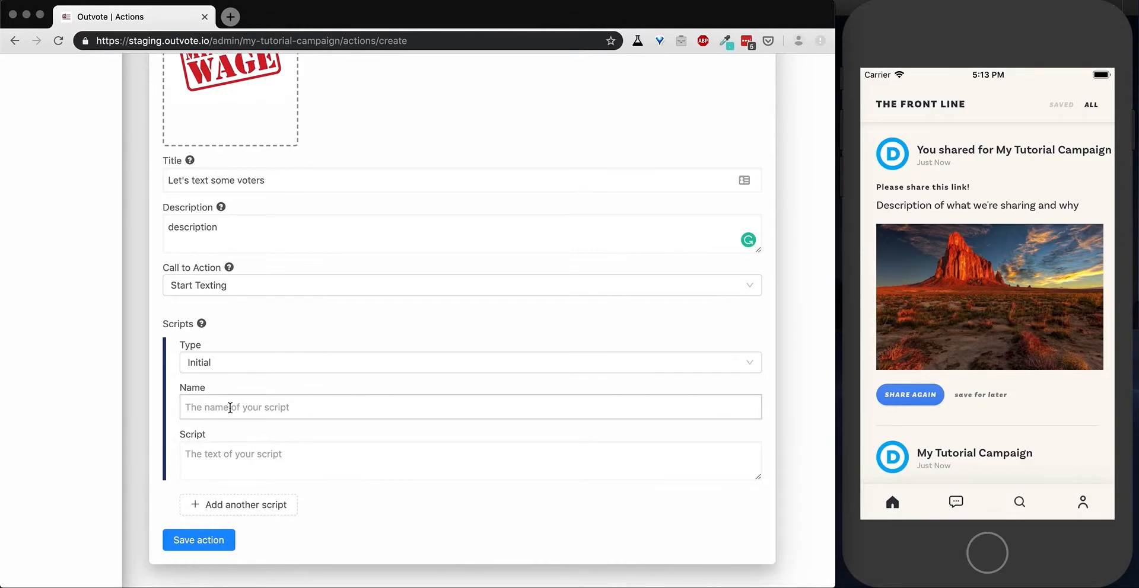
left_click(230, 408)
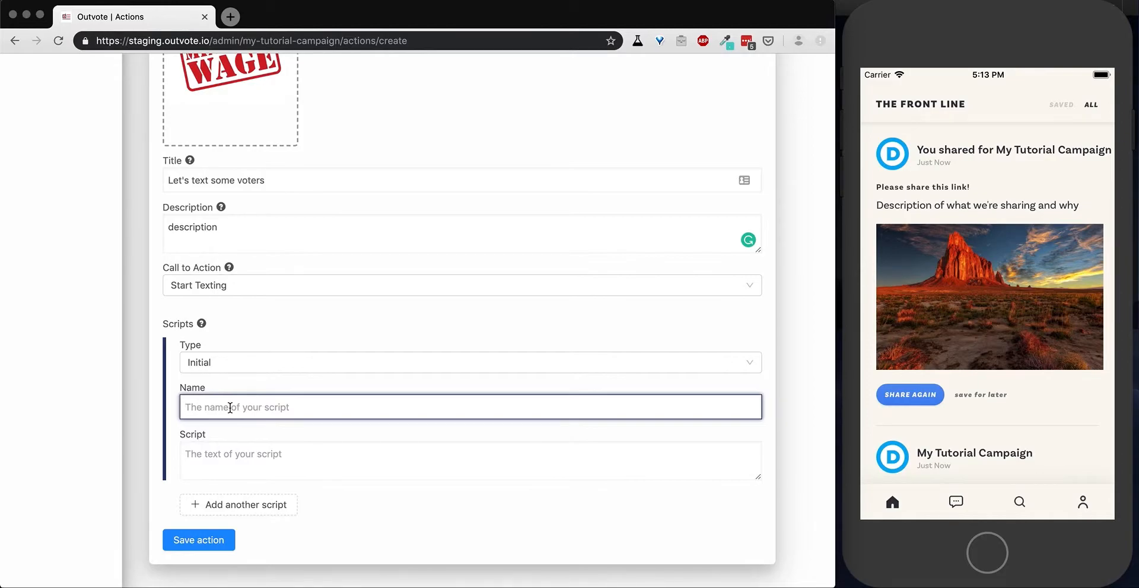
type("My Script")
Write "Hi, have you heard of our candidate. She's great" as the text of My Script.
left_click(229, 463)
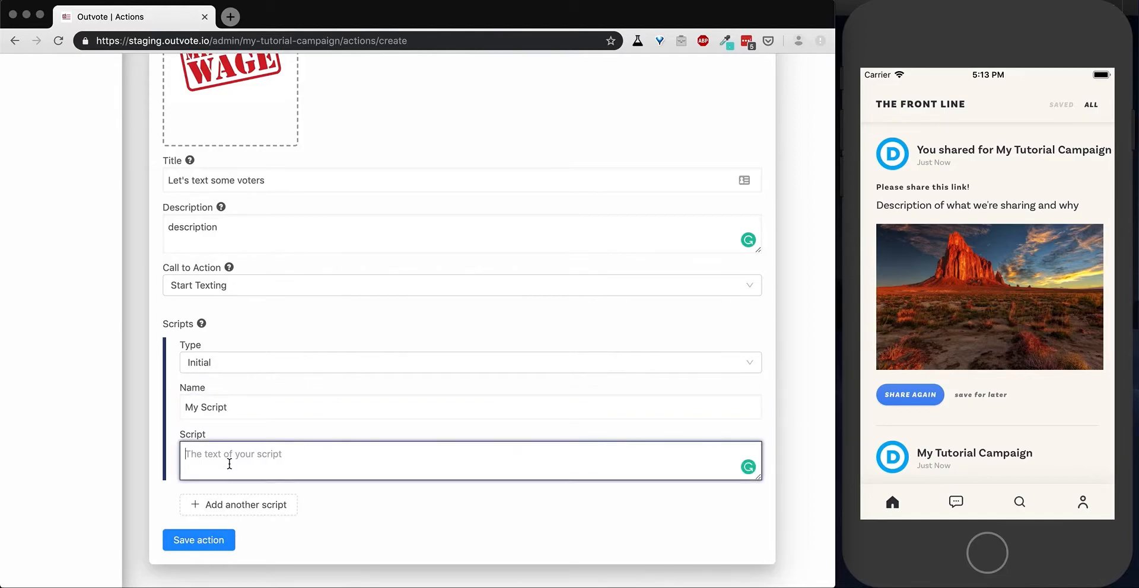
type("Have you")
key("BackSpace")
key("BackSpace")
key("BackSpace")
key("BackSpace")
key("BackSpace")
key("BackSpace")
key("BackSpace")
type("Hi, have your")
key("BackSpace")
type("heard of our candidates")
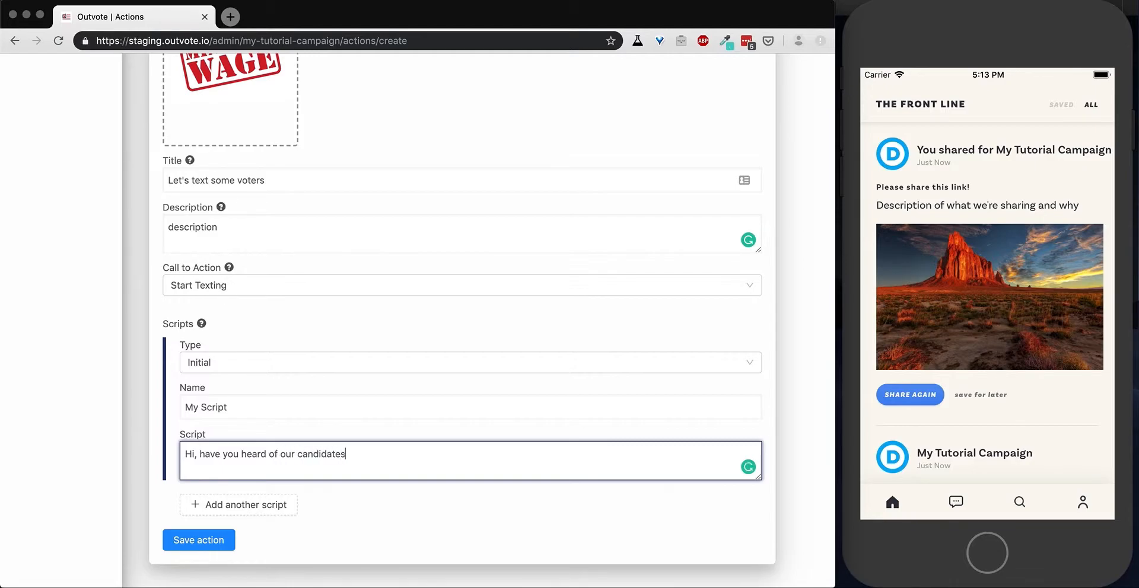
key("BackSpace")
type(". She's great")
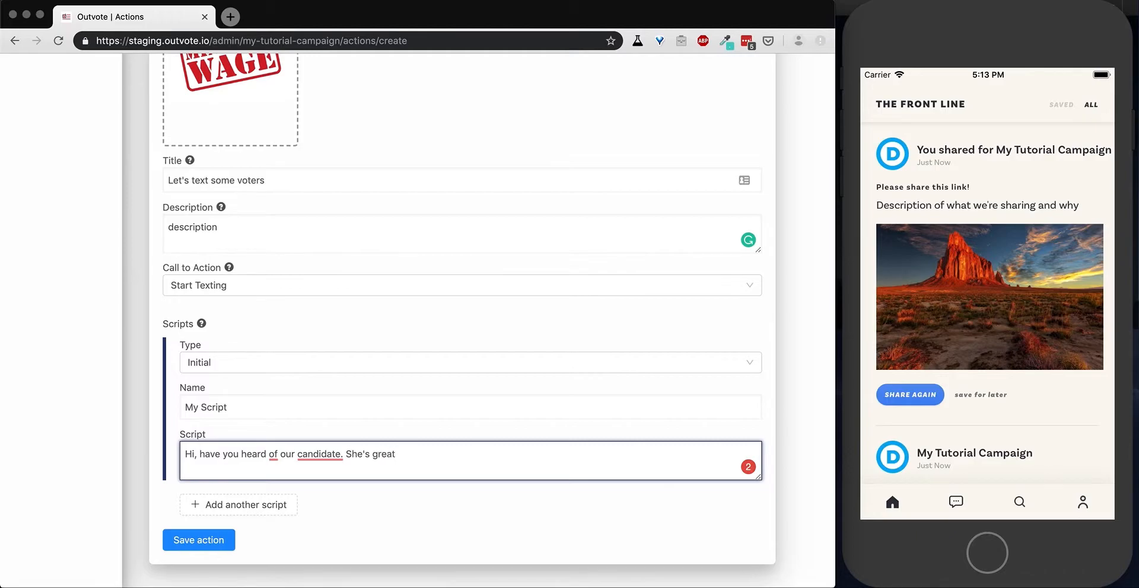
type("! Find")
type(" out ")
type("more at w")
type("ww")
type(".")
type("ourc")
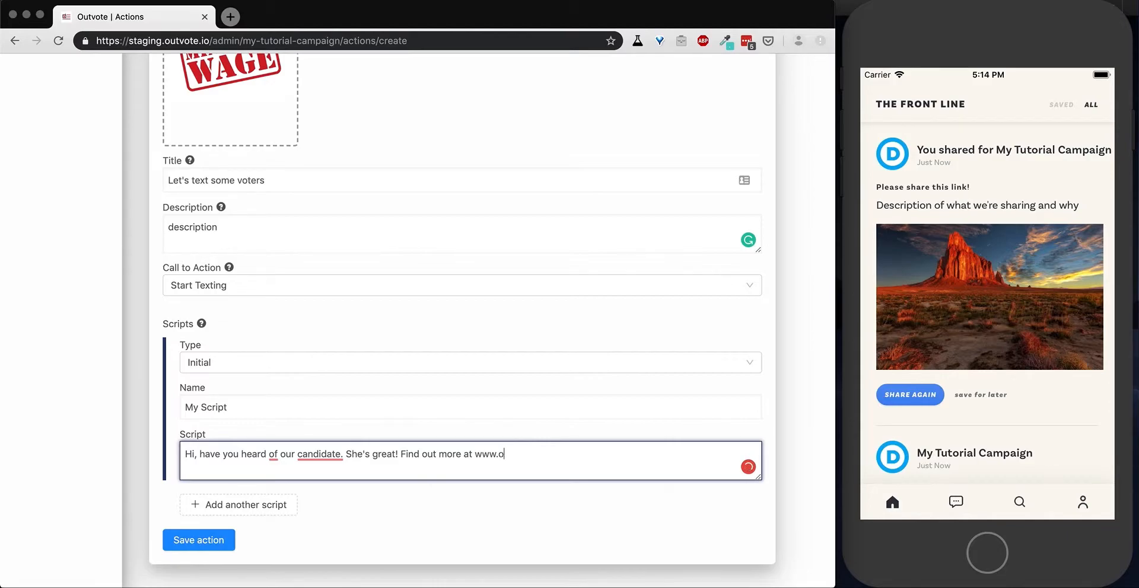
type("andidate.com")
left_click(474, 455)
type("http")
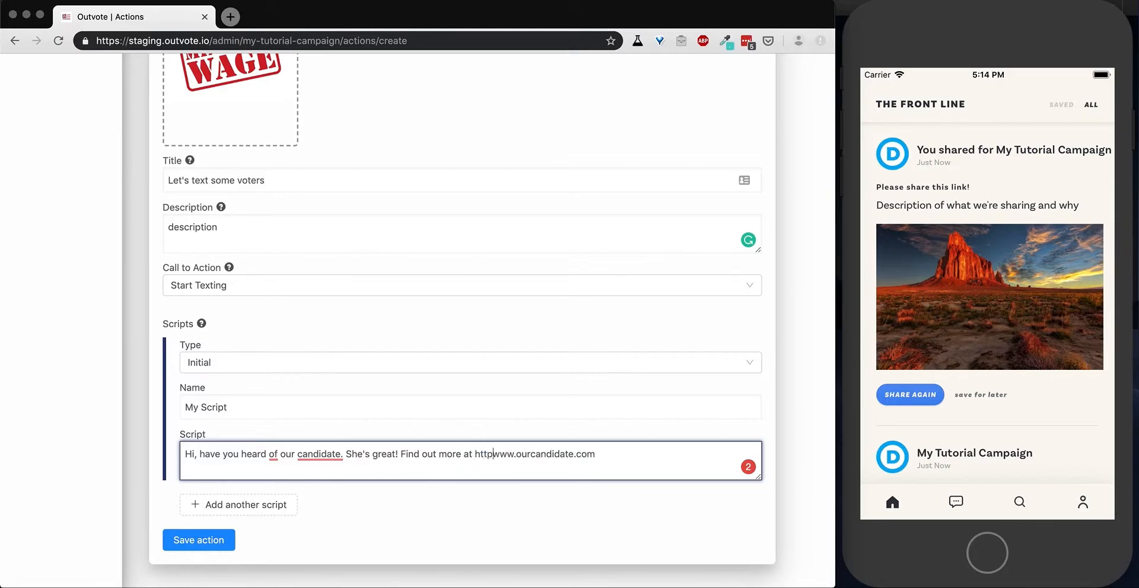
type("s://")
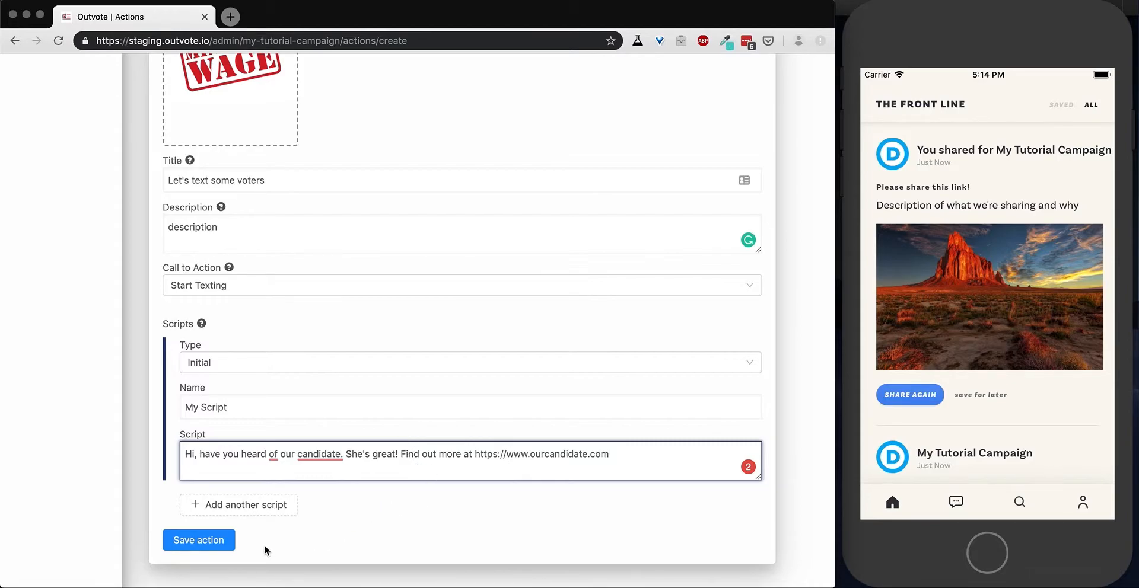
Save the Let's text some voters action, make it public, and return to the actions overview.
left_click(194, 538)
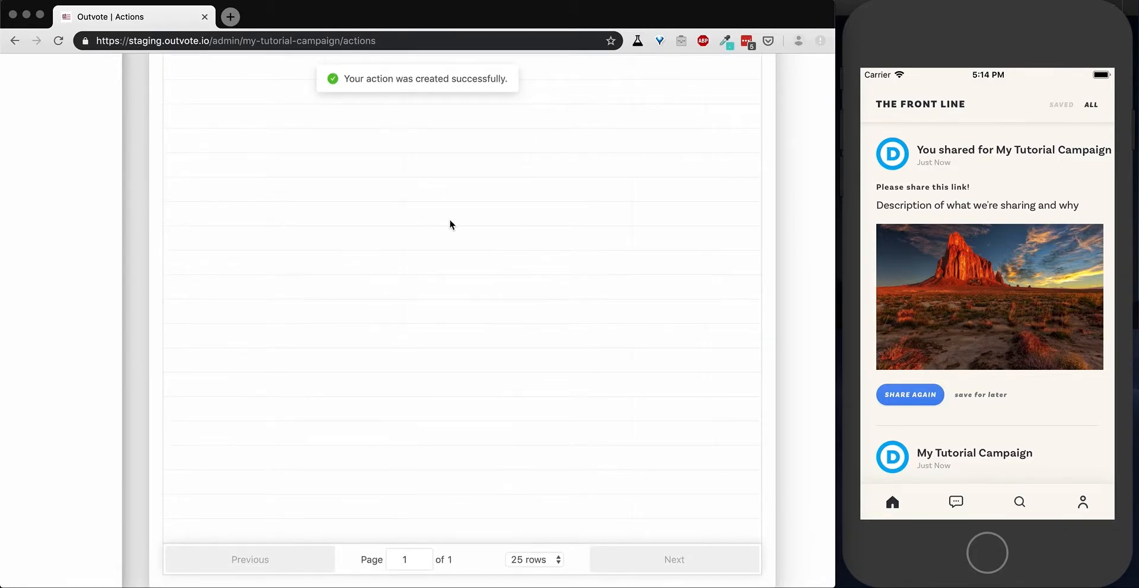
scroll(450, 225, "up", 10)
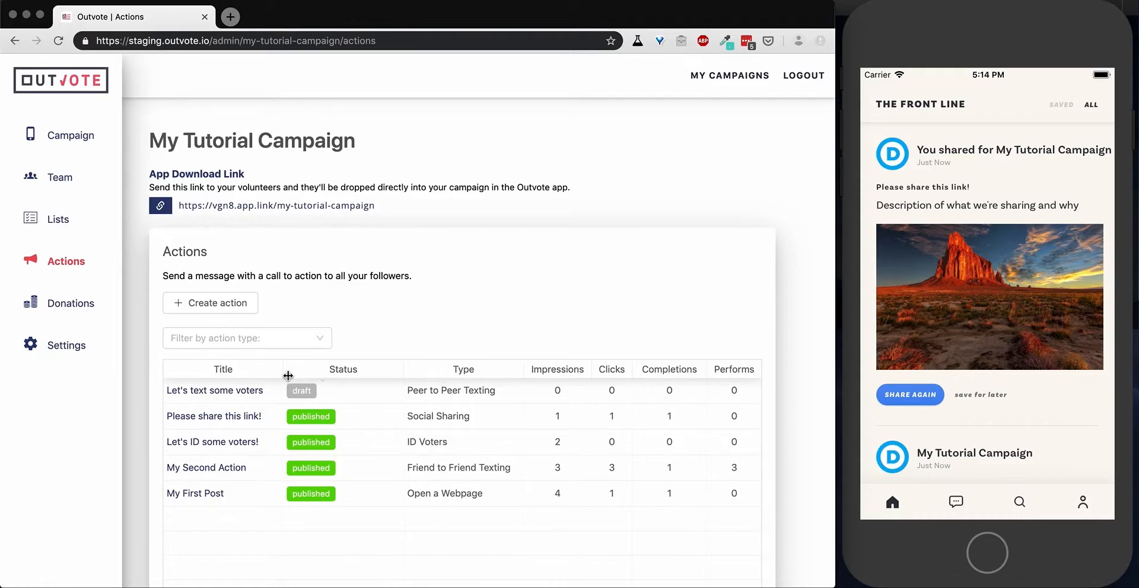
left_click(256, 391)
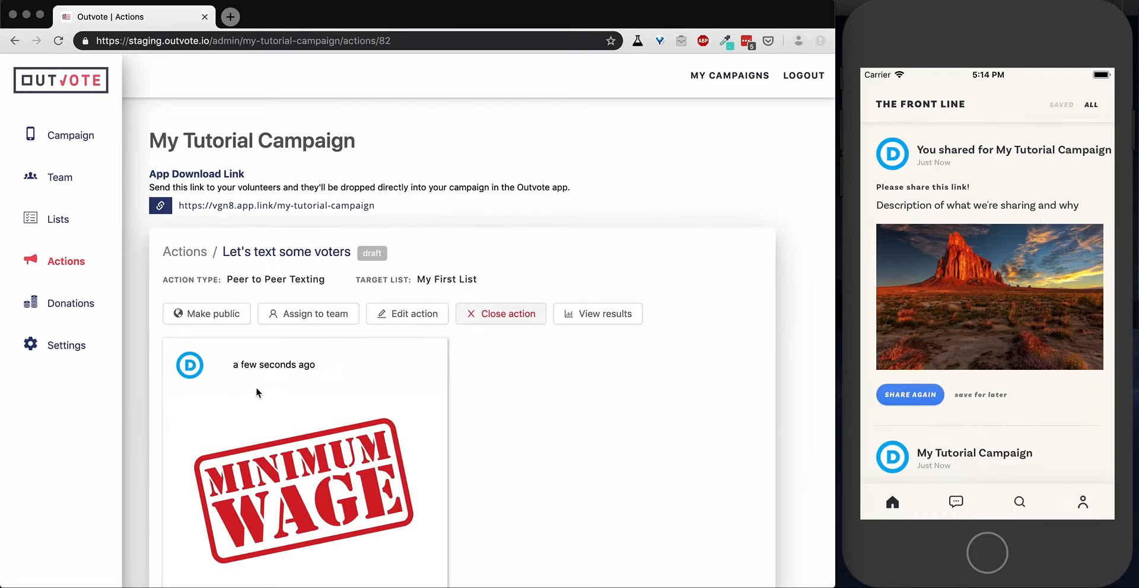
scroll(256, 389, "down", 3)
scroll(256, 389, "up", 2)
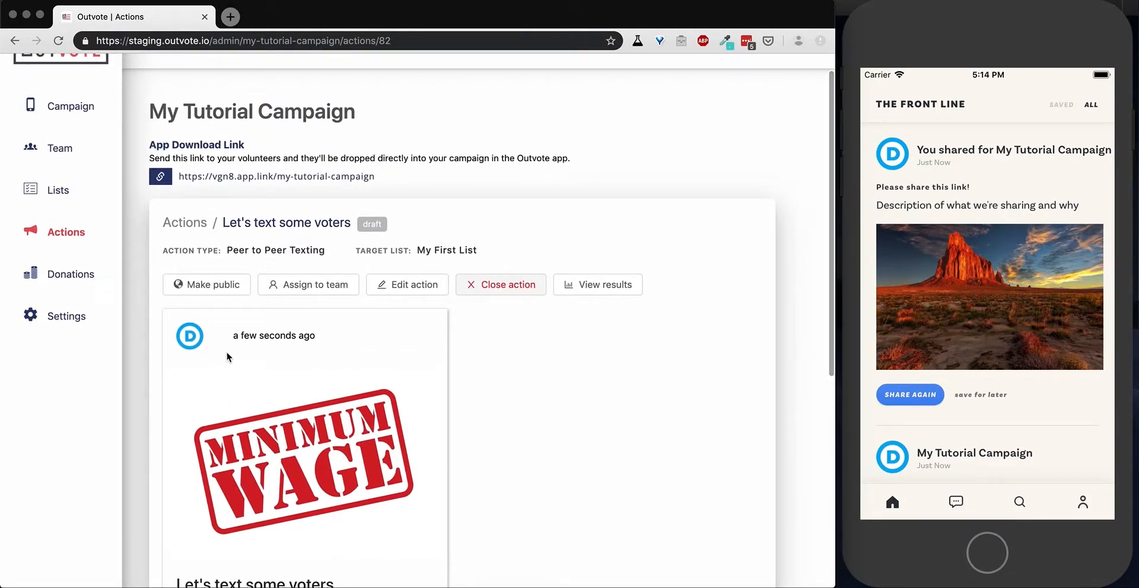
left_click(212, 286)
left_click(520, 204)
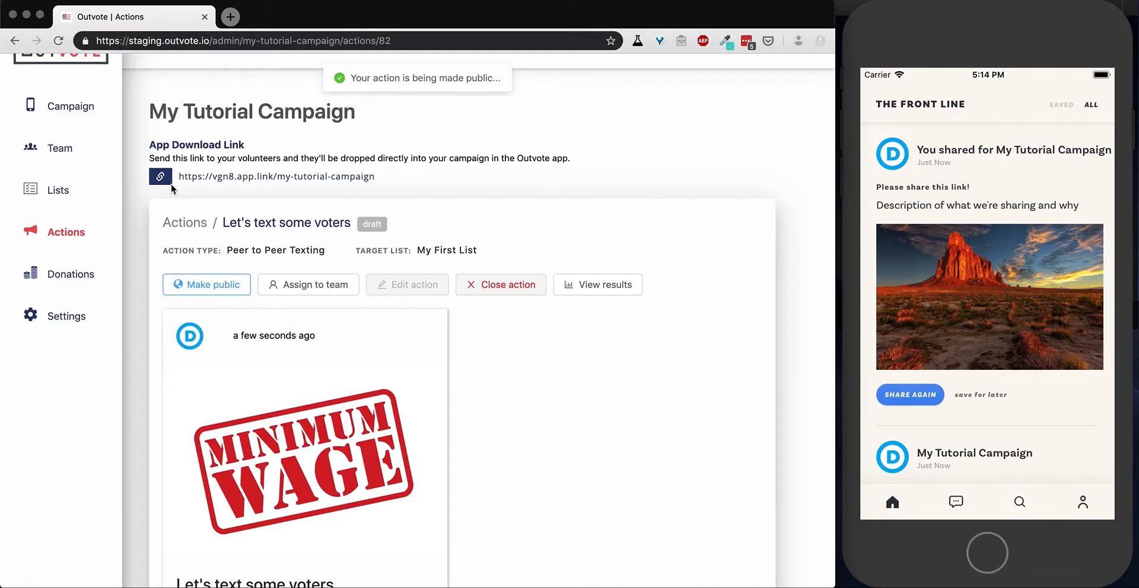
left_click(188, 222)
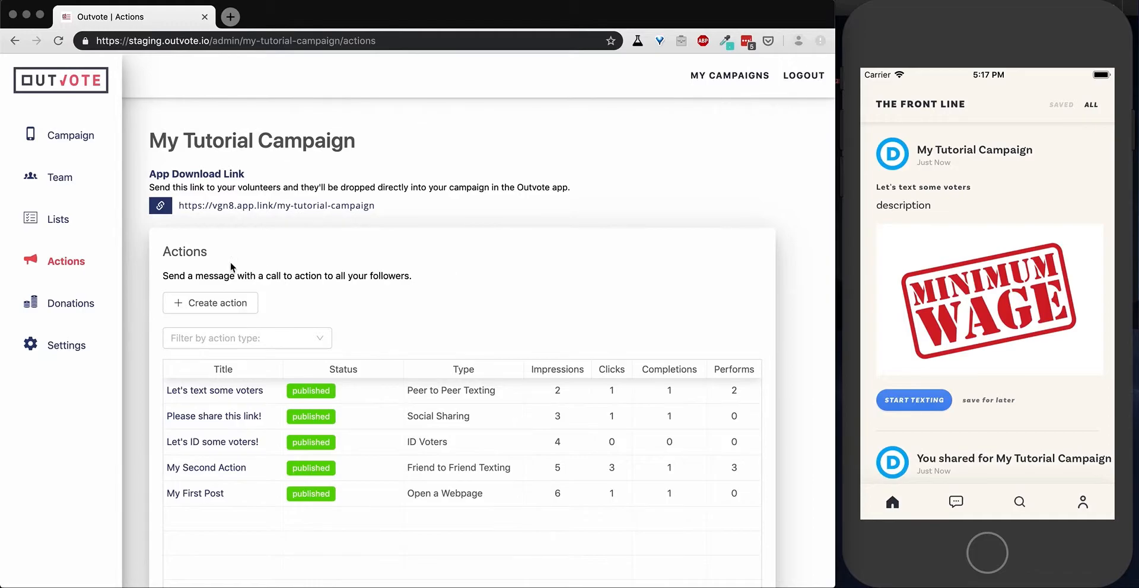
Open the campaign's Texting settings and set the Start Time for volunteers to 8:00 am.
left_click(68, 348)
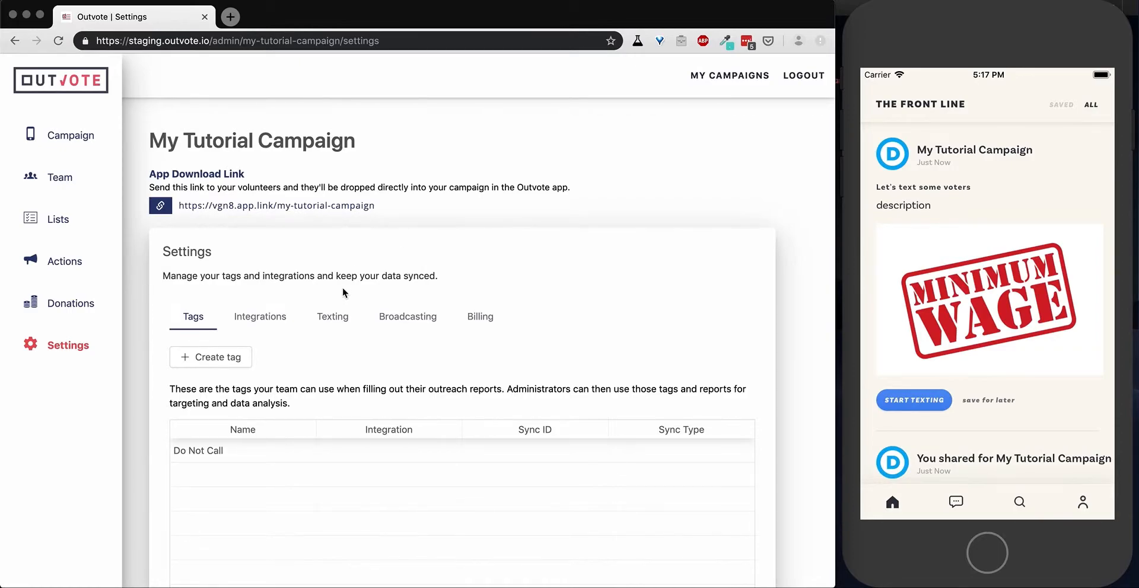
left_click(334, 318)
scroll(514, 385, "down", 3)
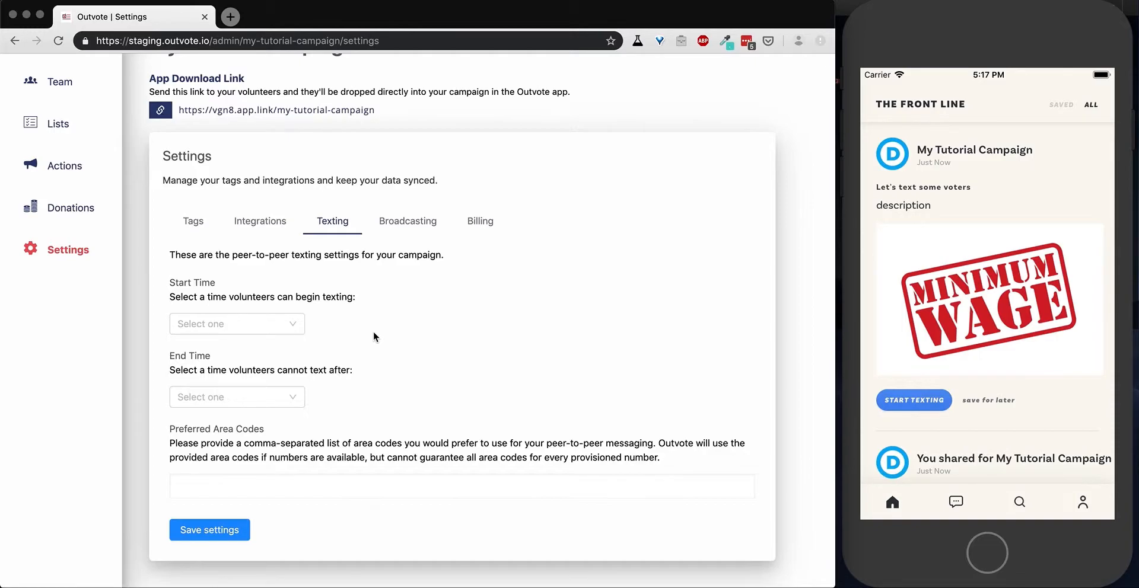
left_click(272, 324)
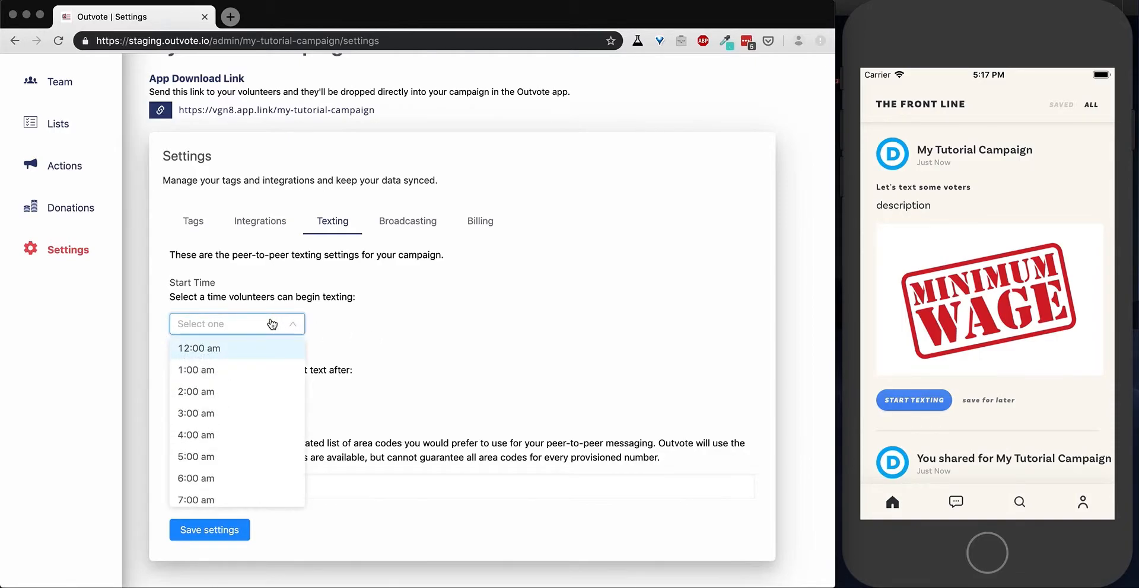
scroll(267, 394, "down", 3)
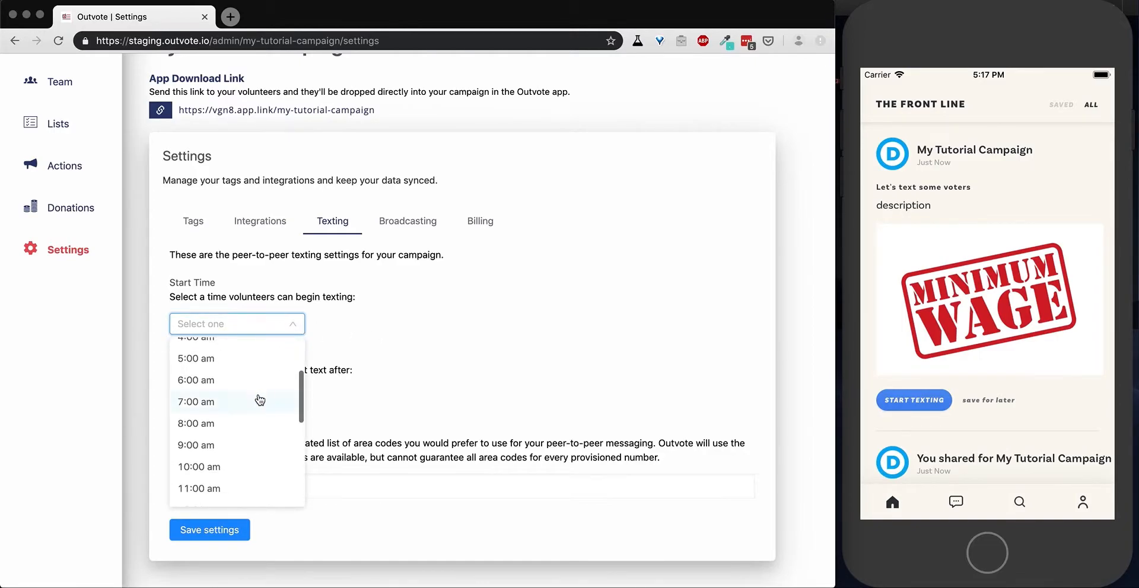
left_click(204, 425)
Set the End Time after which volunteers cannot text to 9:00 pm.
left_click(287, 394)
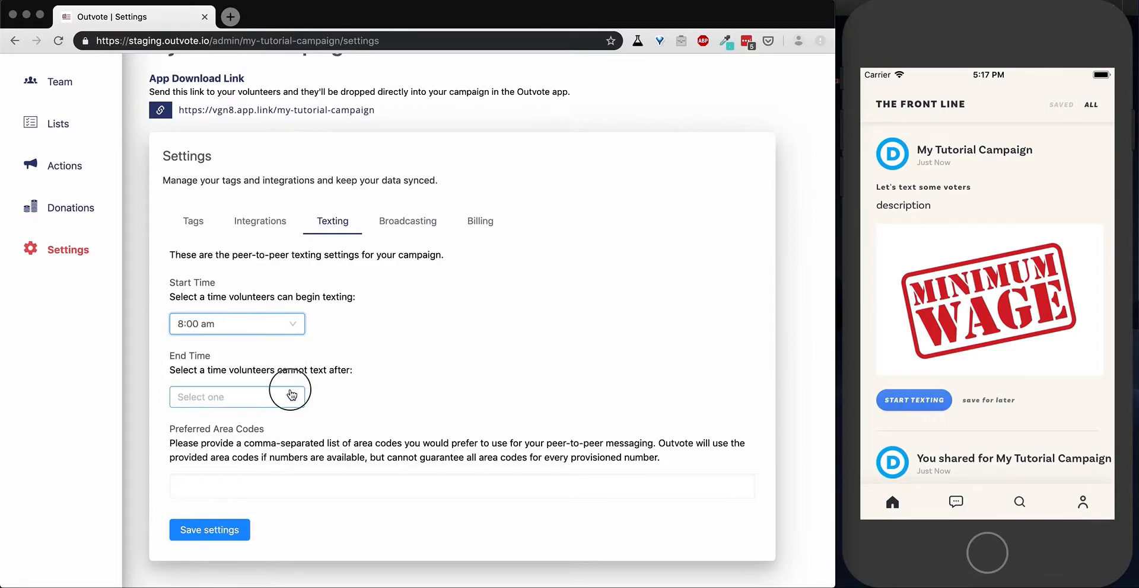
scroll(257, 485, "down", 5)
scroll(252, 490, "up", 3)
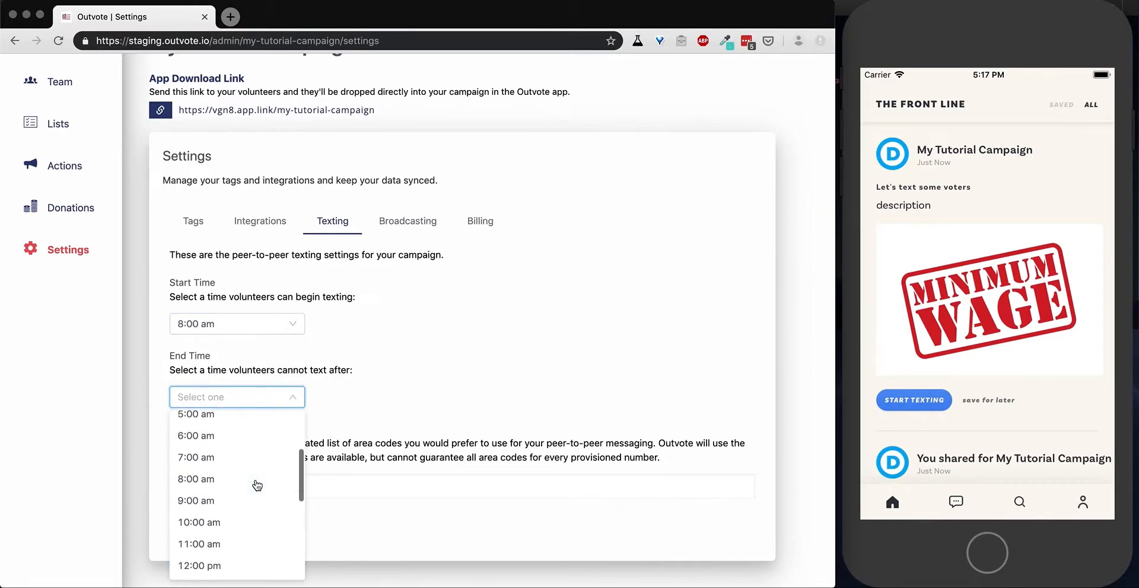
scroll(242, 475, "down", 10)
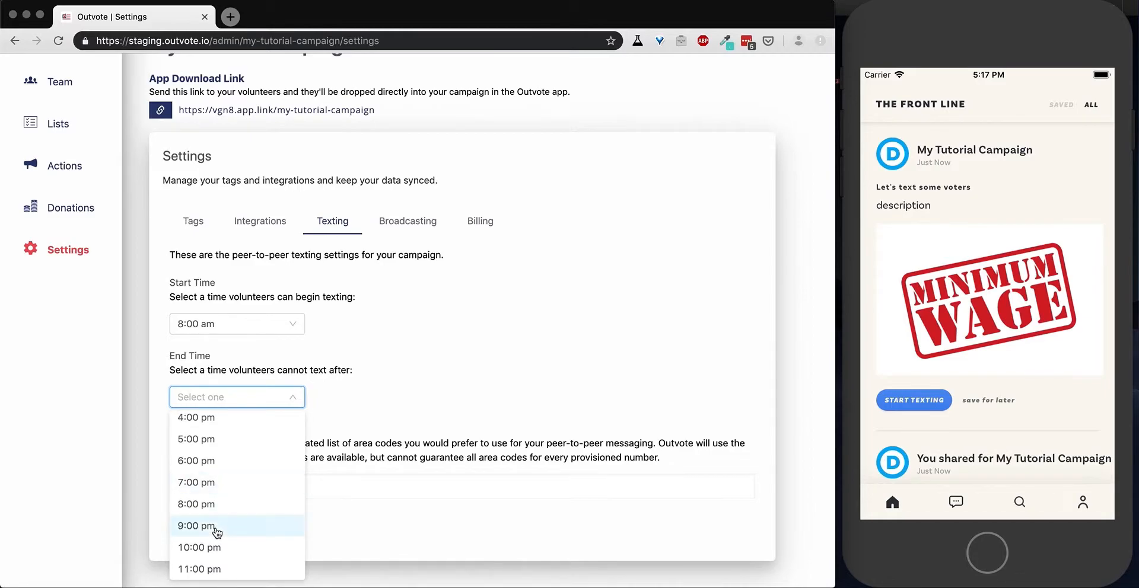
left_click(218, 529)
Enter 208, 414 as the Preferred Area Codes, save the texting settings, and return to the actions overview.
left_click(348, 486)
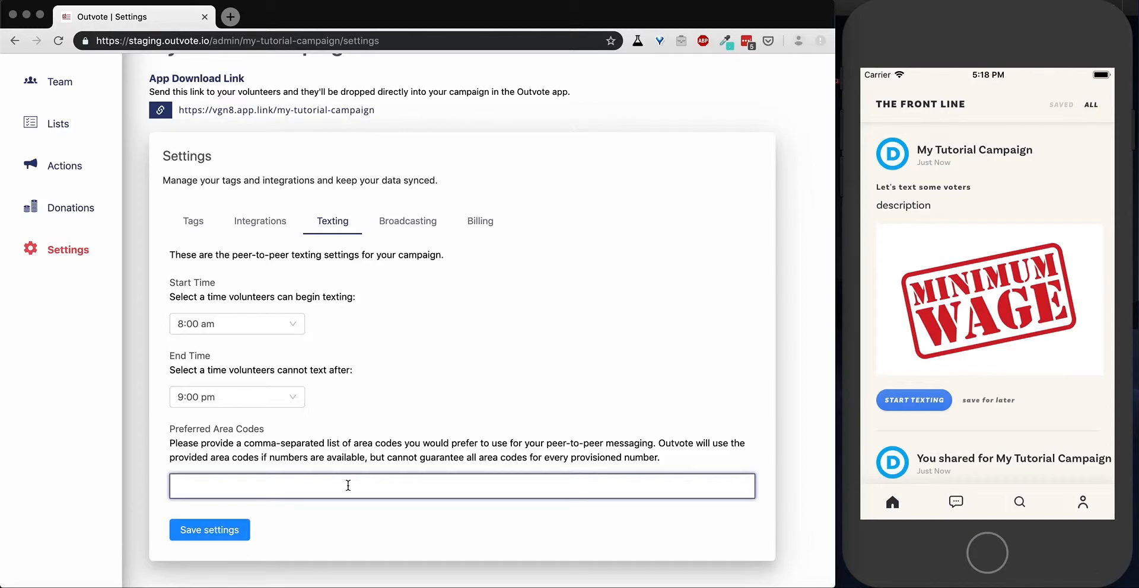
type("208, 414")
left_click(209, 530)
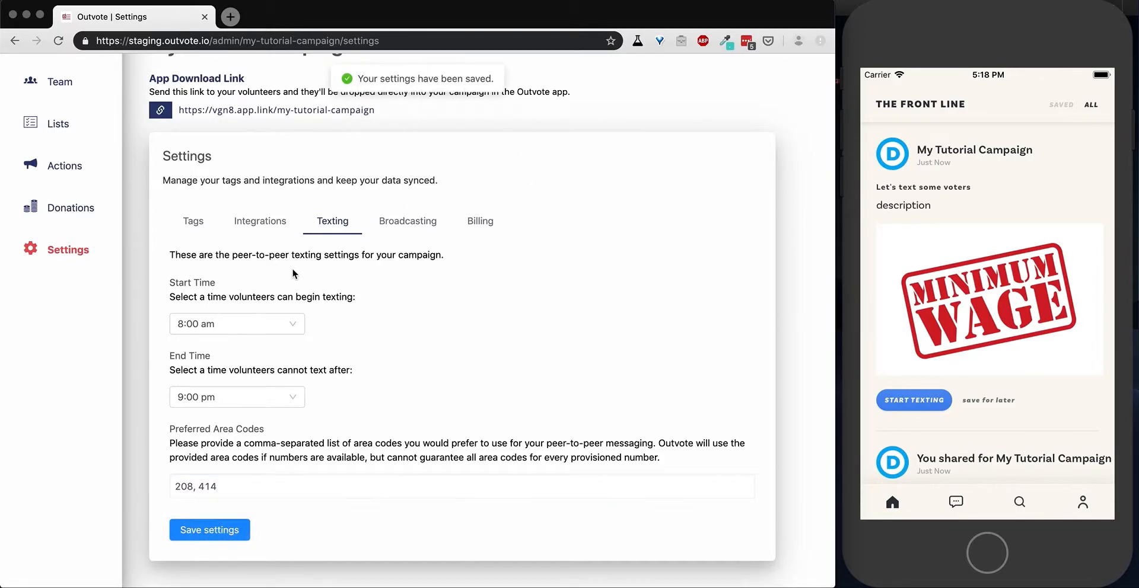
scroll(278, 273, "up", 3)
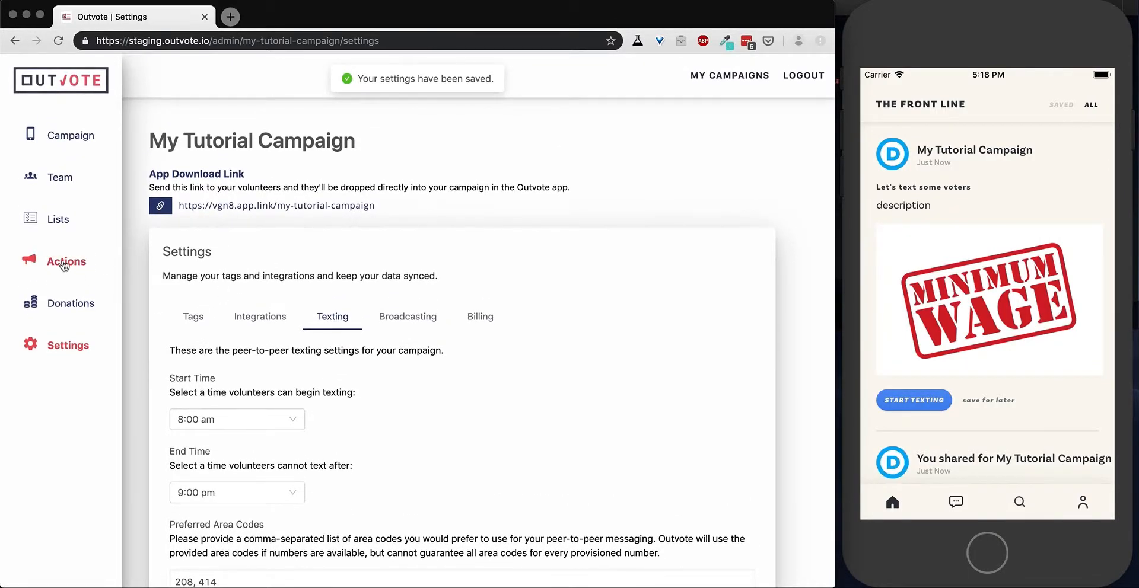
left_click(66, 263)
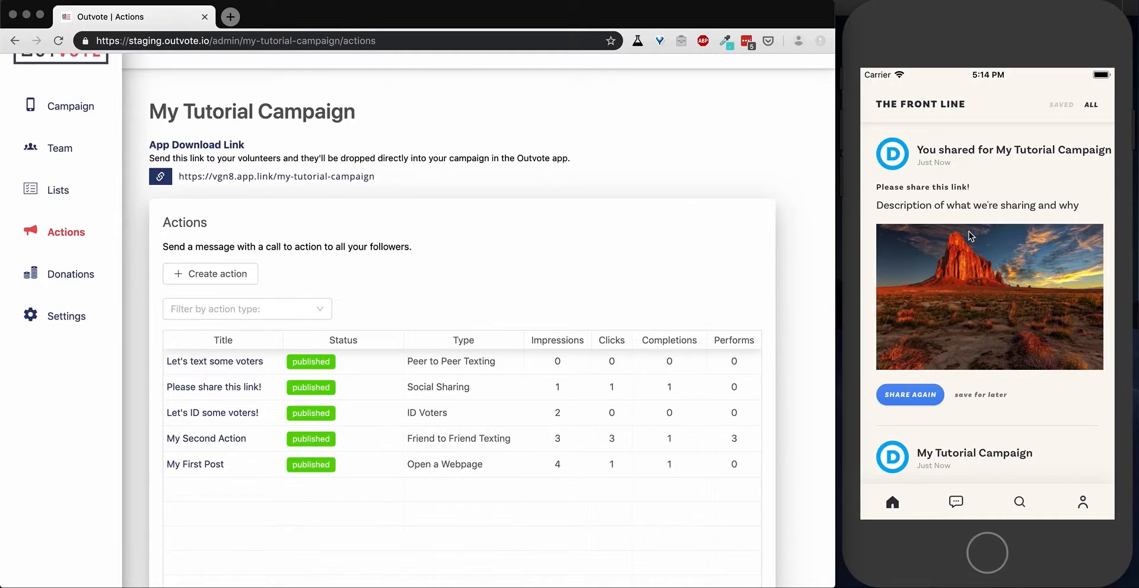
In the phone simulator, refresh the feed and send the Let's text some voters message to both contacts on the list.
left_click_drag(971, 203, 985, 501)
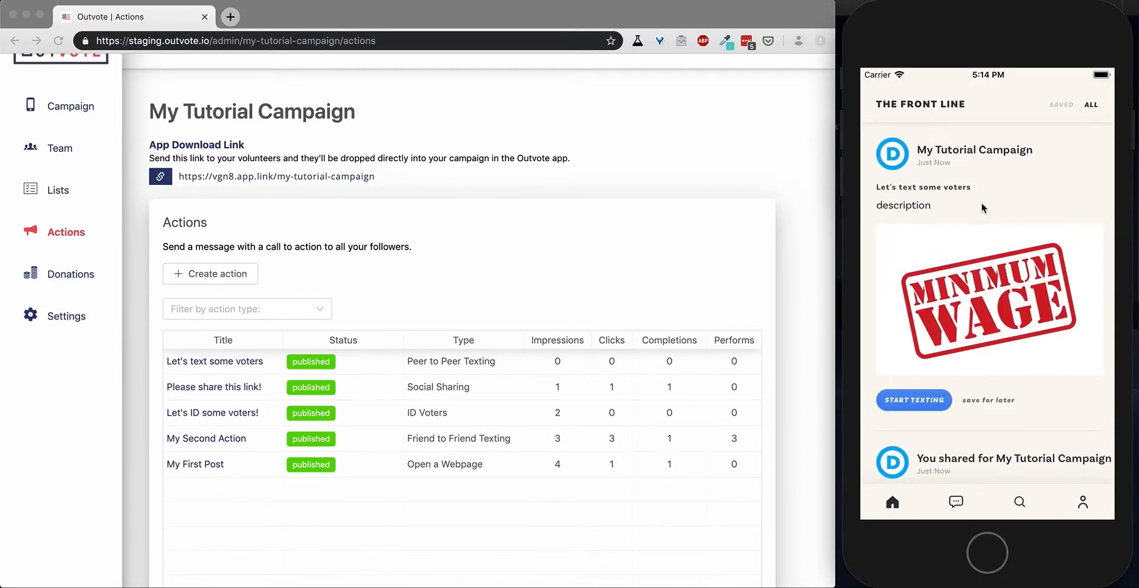
left_click(918, 401)
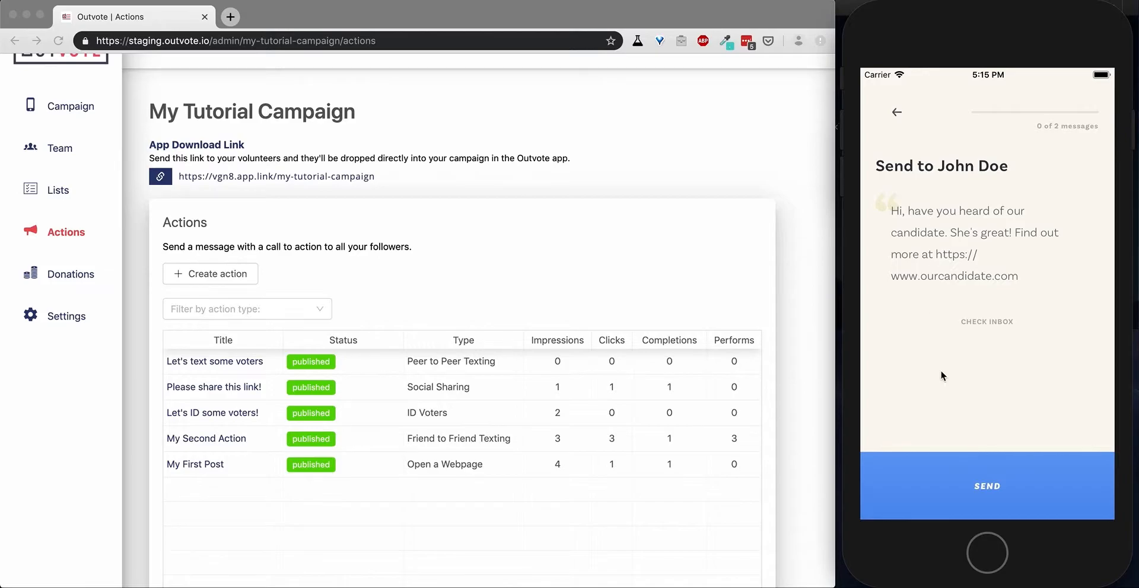
left_click(986, 489)
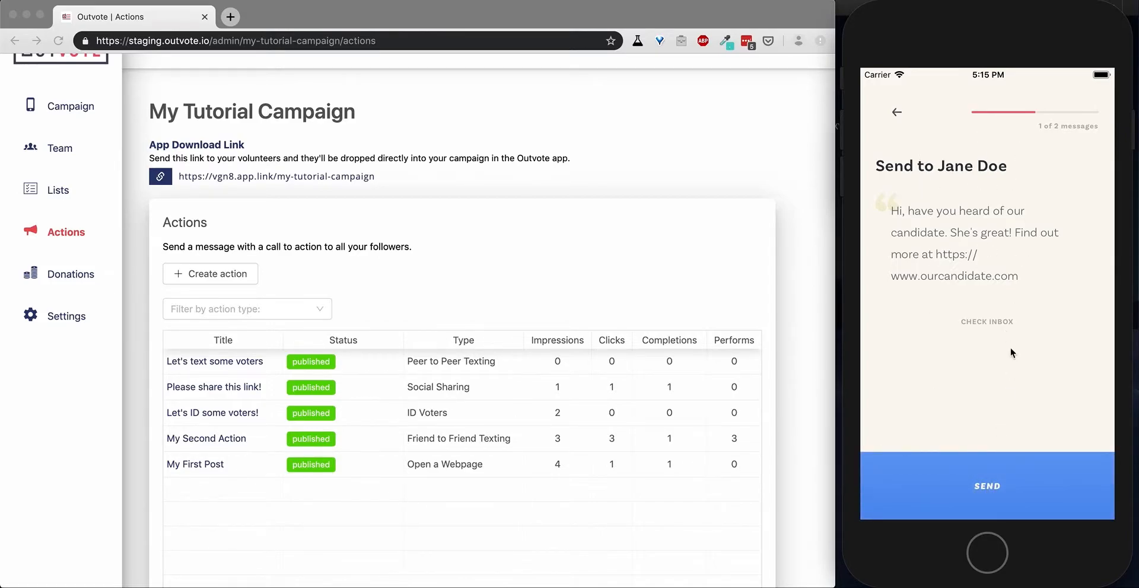
left_click(977, 479)
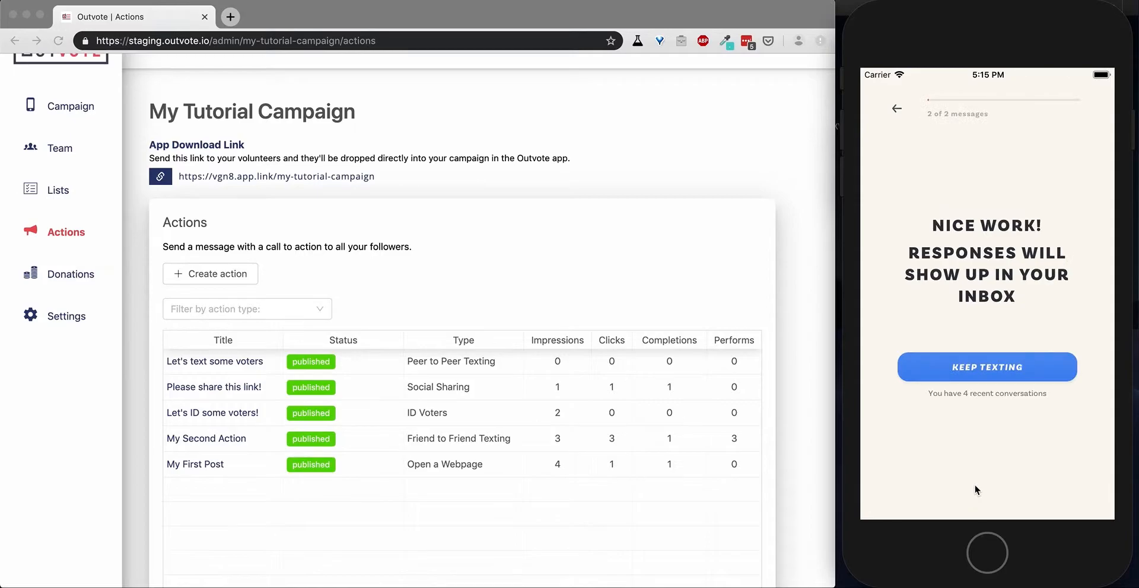
left_click(984, 377)
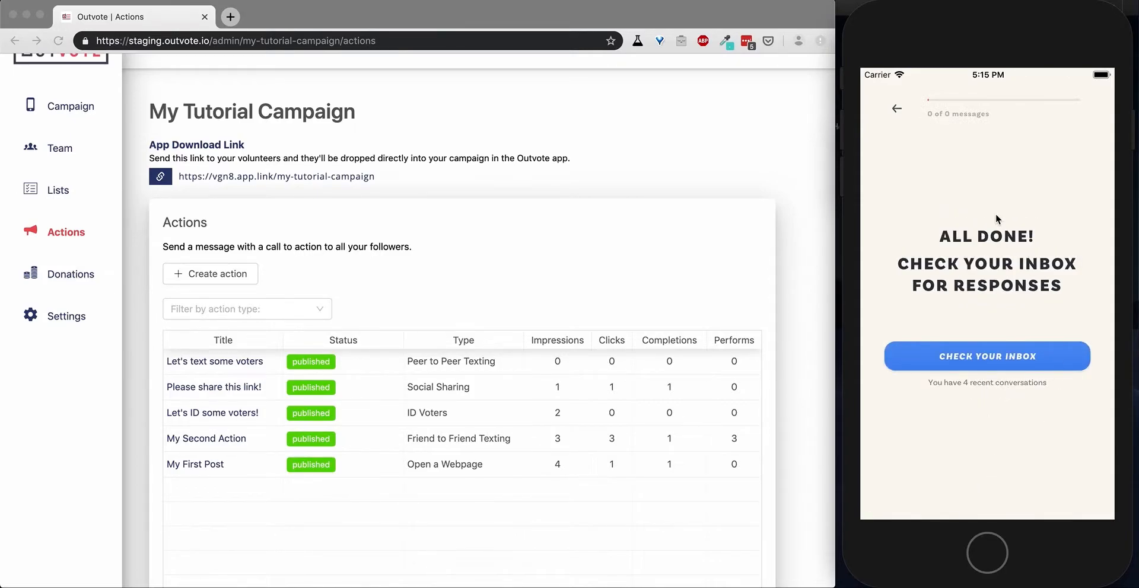
Check the phone app's inbox and view the welcome conversation from the Outvote representative.
left_click(999, 361)
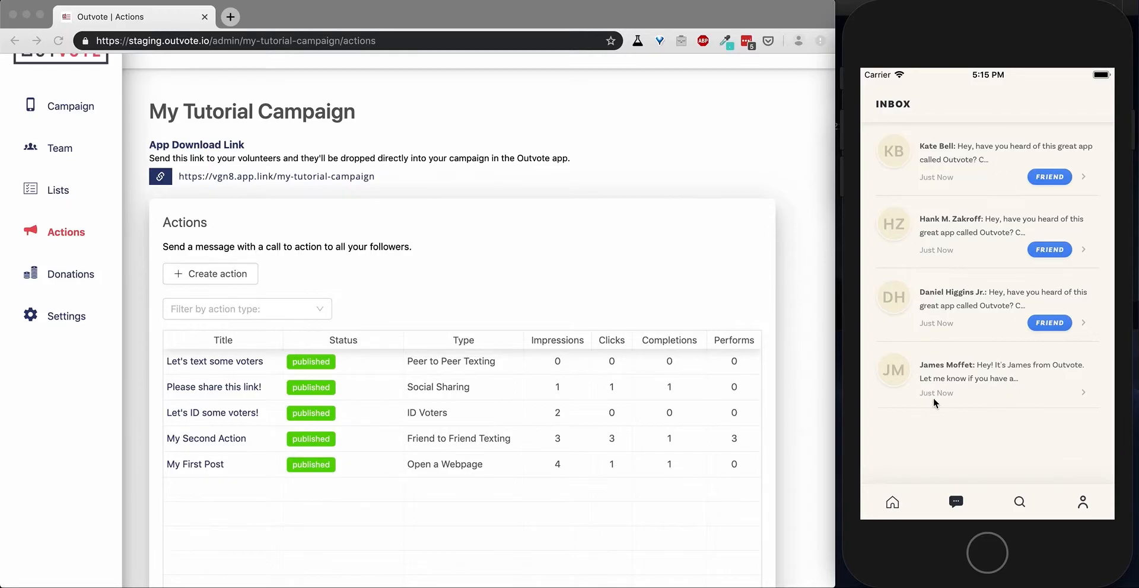
left_click(985, 378)
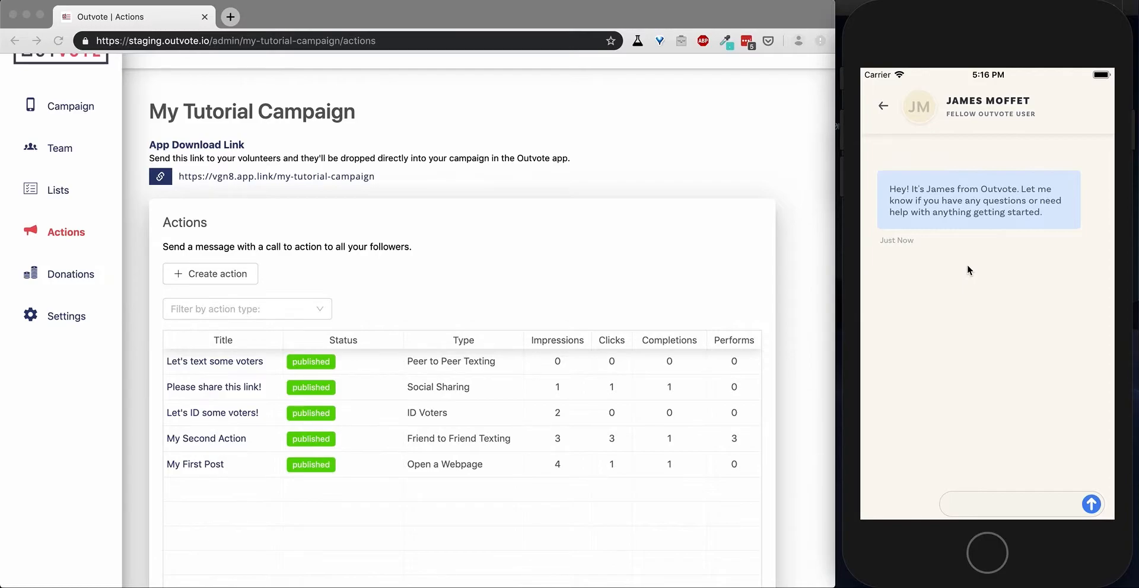
left_click(882, 109)
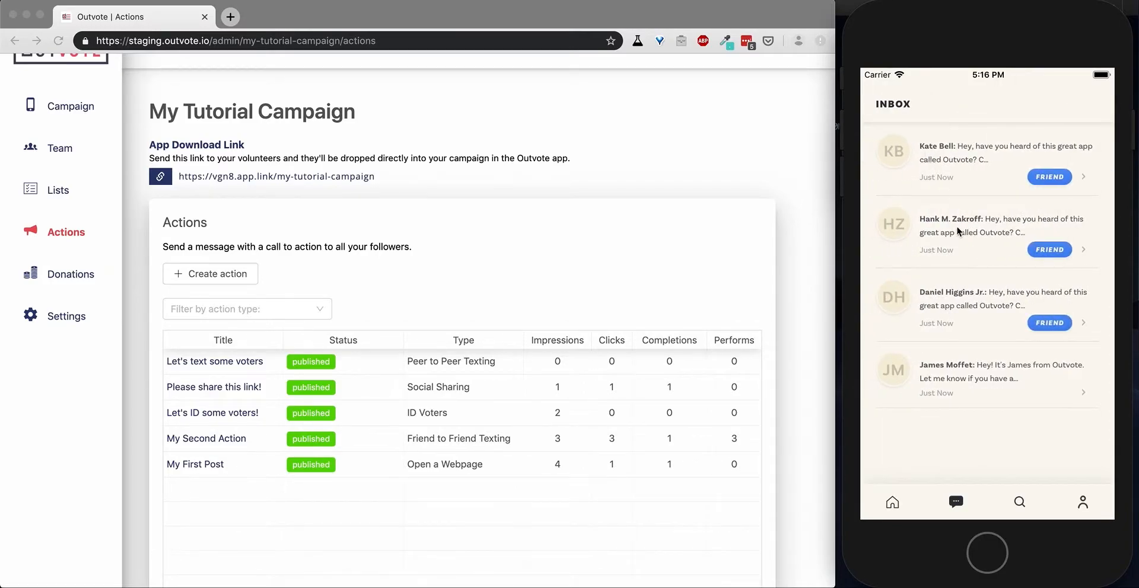
Examine the message templates offered in the third friend's conversation without sending a reply, and return to the phone app's home feed.
left_click(965, 300)
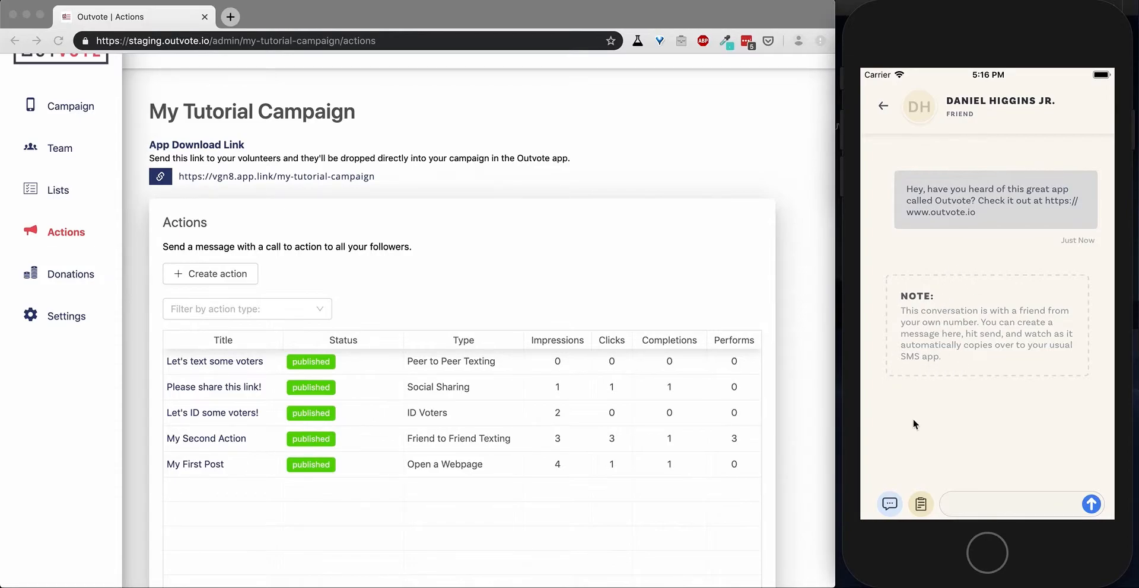
left_click(968, 504)
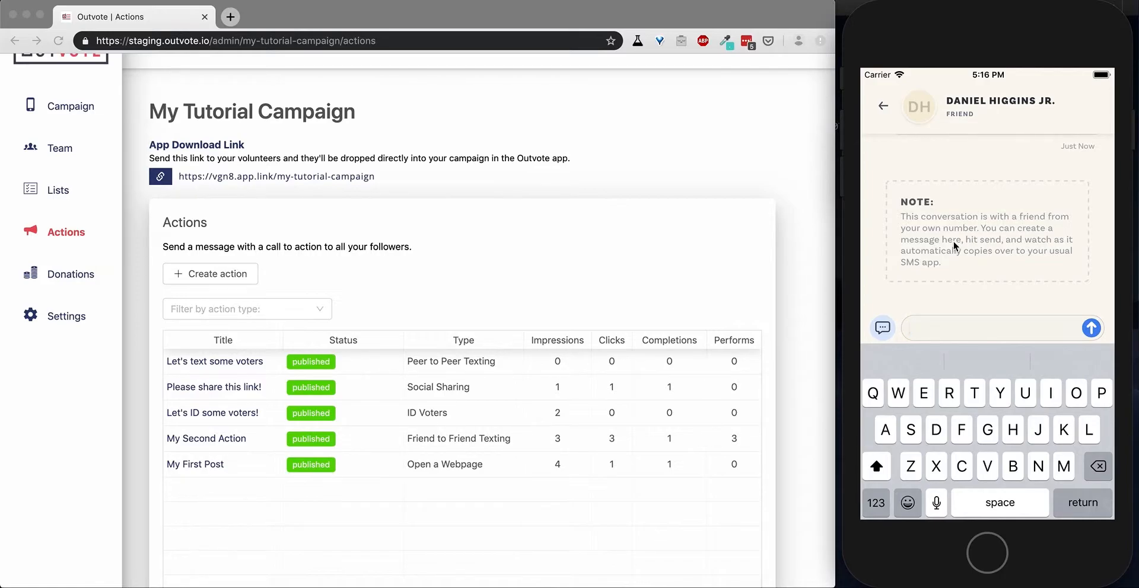
left_click(882, 331)
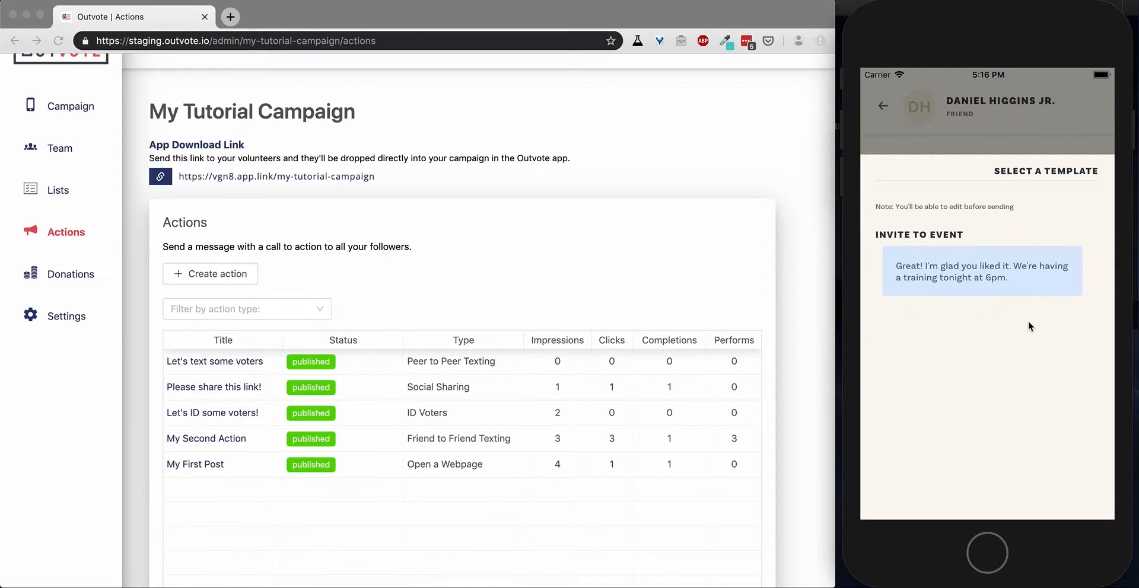
left_click(1018, 129)
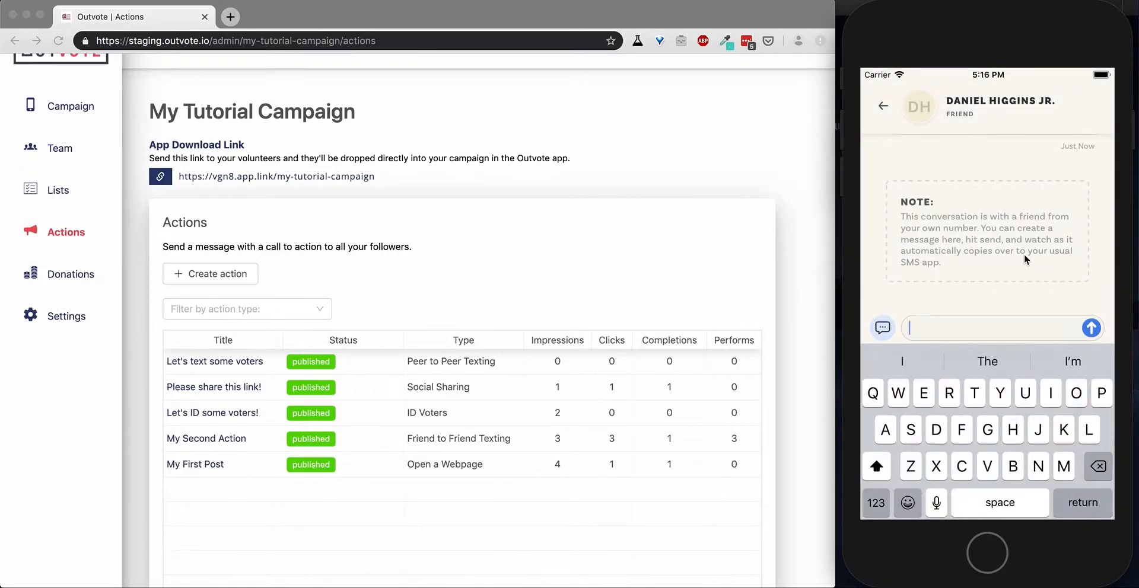
left_click(884, 108)
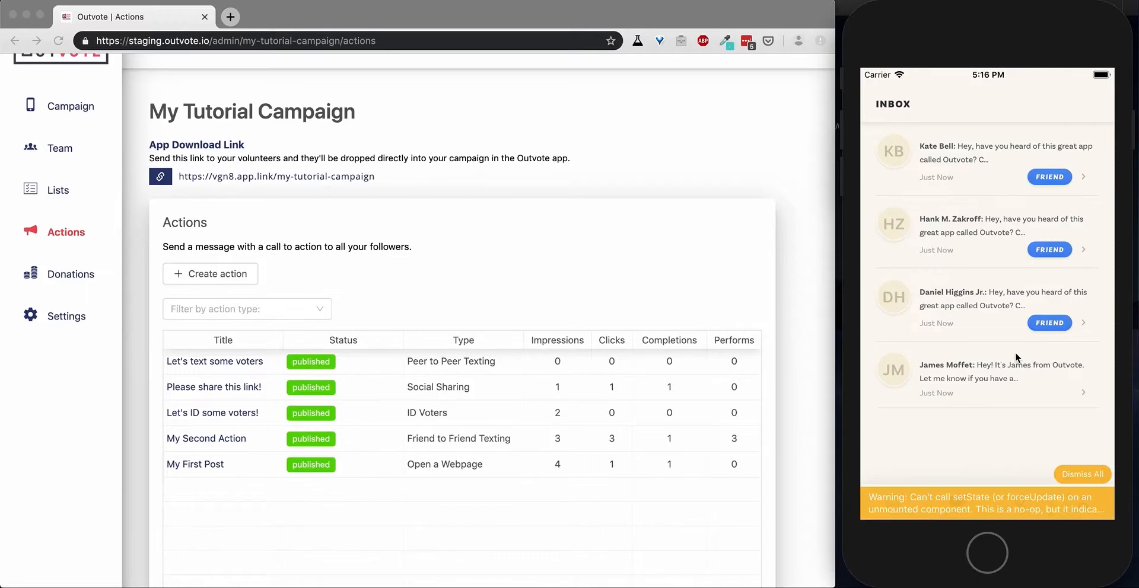
left_click(1076, 474)
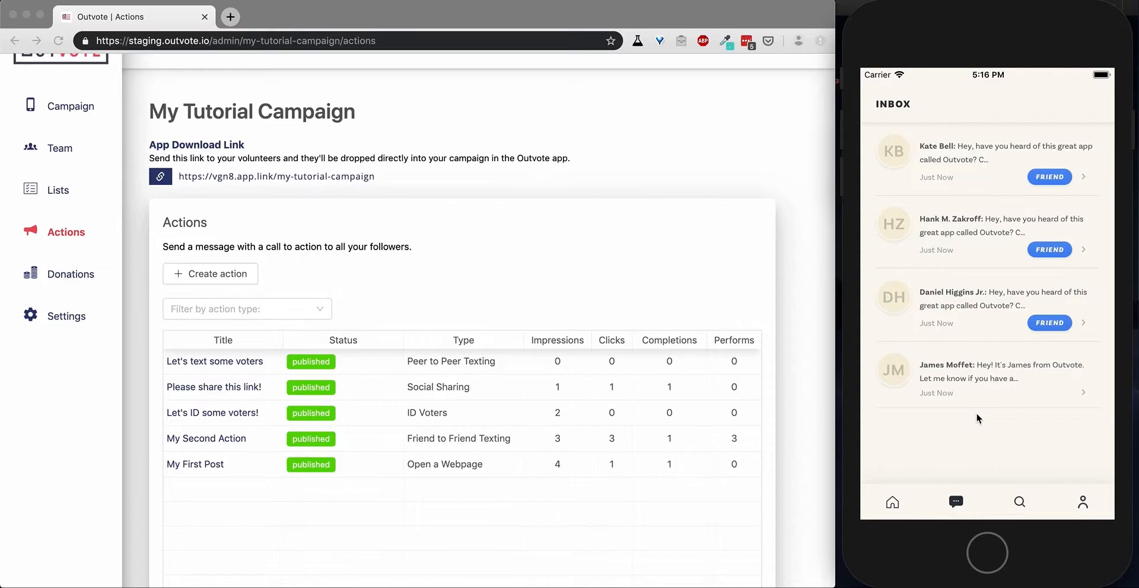
left_click(893, 505)
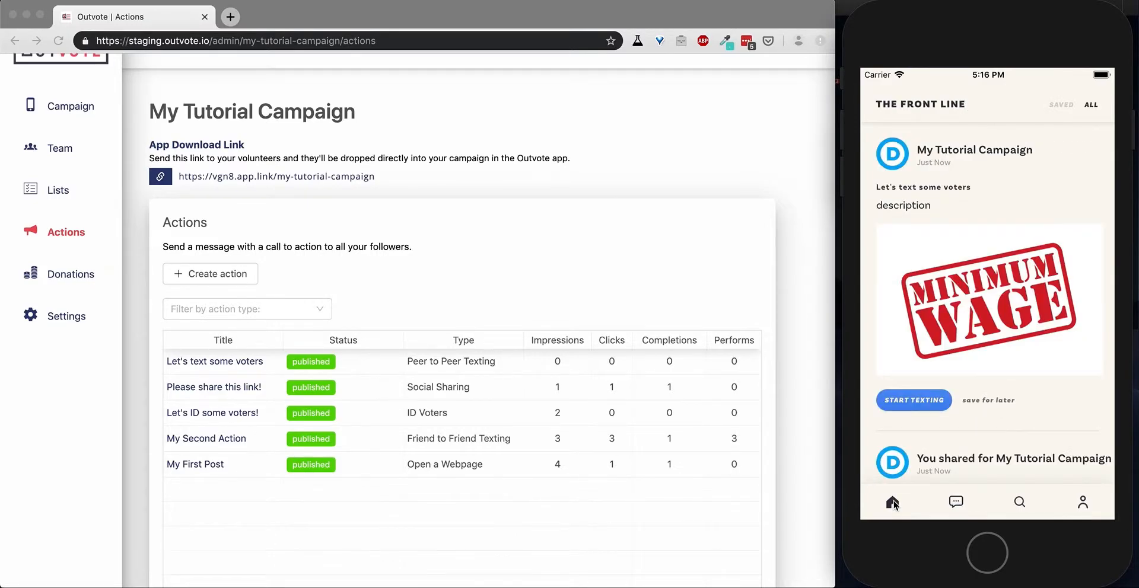